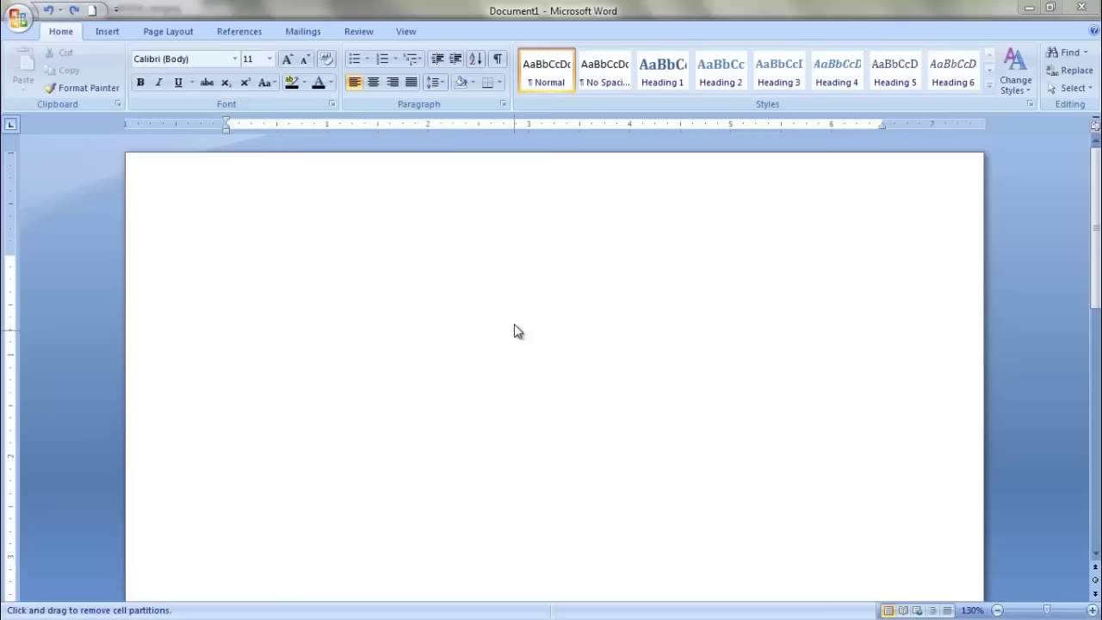
Step: Apply the Narrow preset so the page has 0.5-inch margins on every side
{"action": "left_click", "coordinate": [179, 32]}
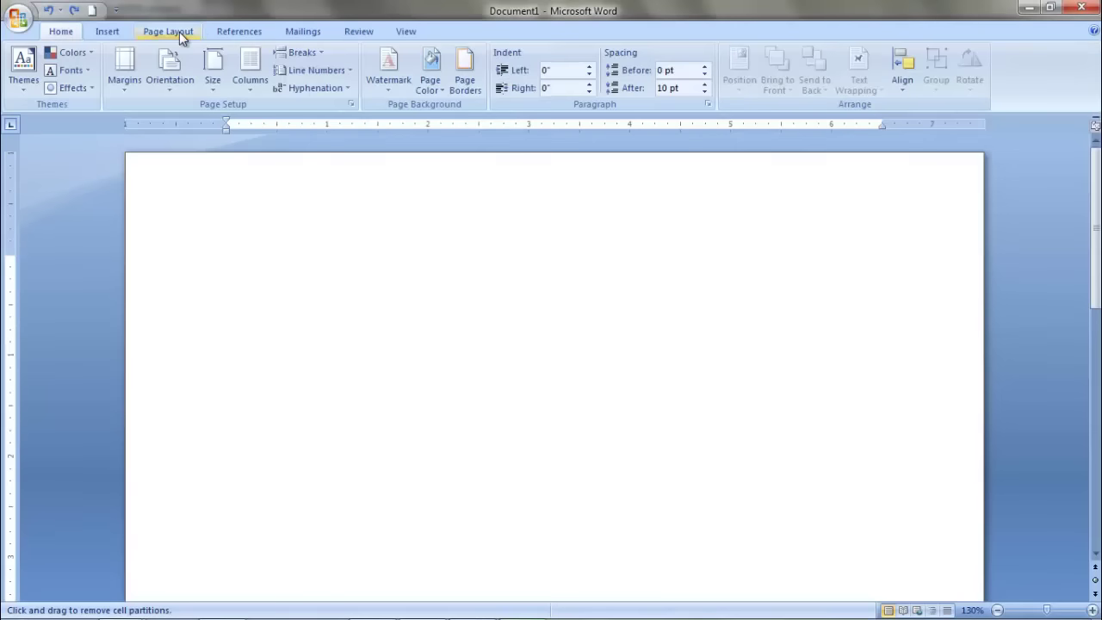
{"action": "left_click", "coordinate": [124, 90]}
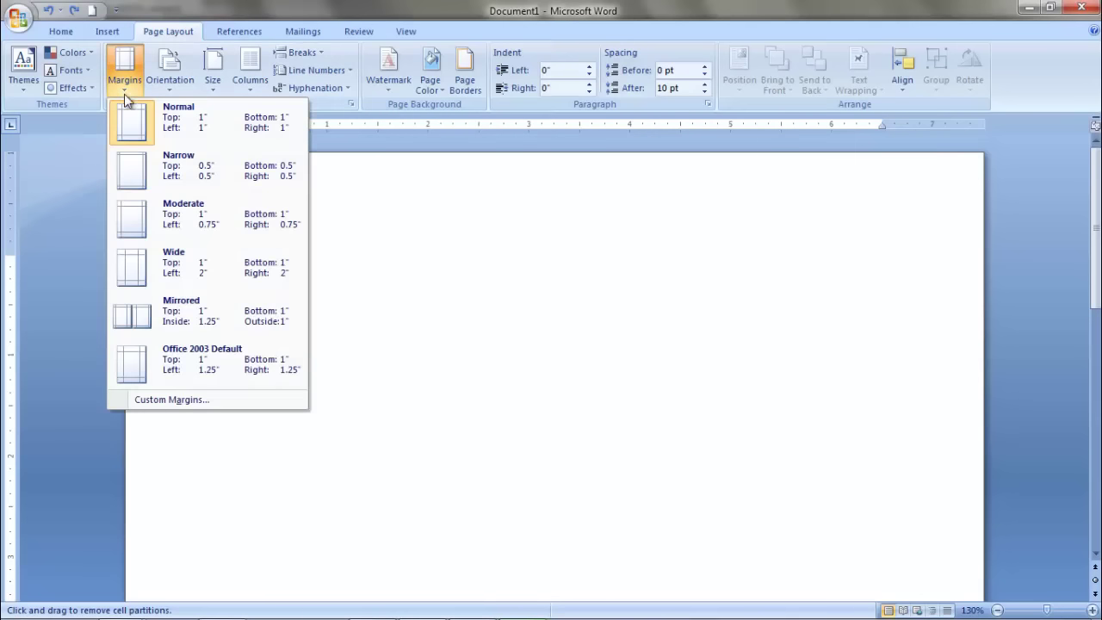
{"action": "left_click", "coordinate": [228, 172]}
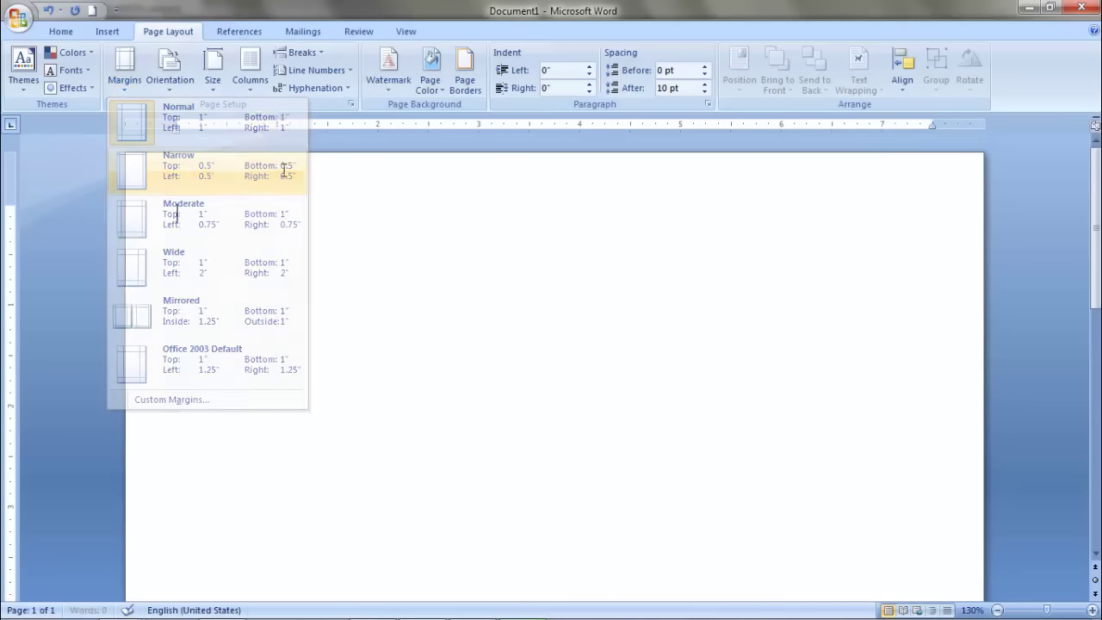
{"action": "left_click", "coordinate": [105, 31]}
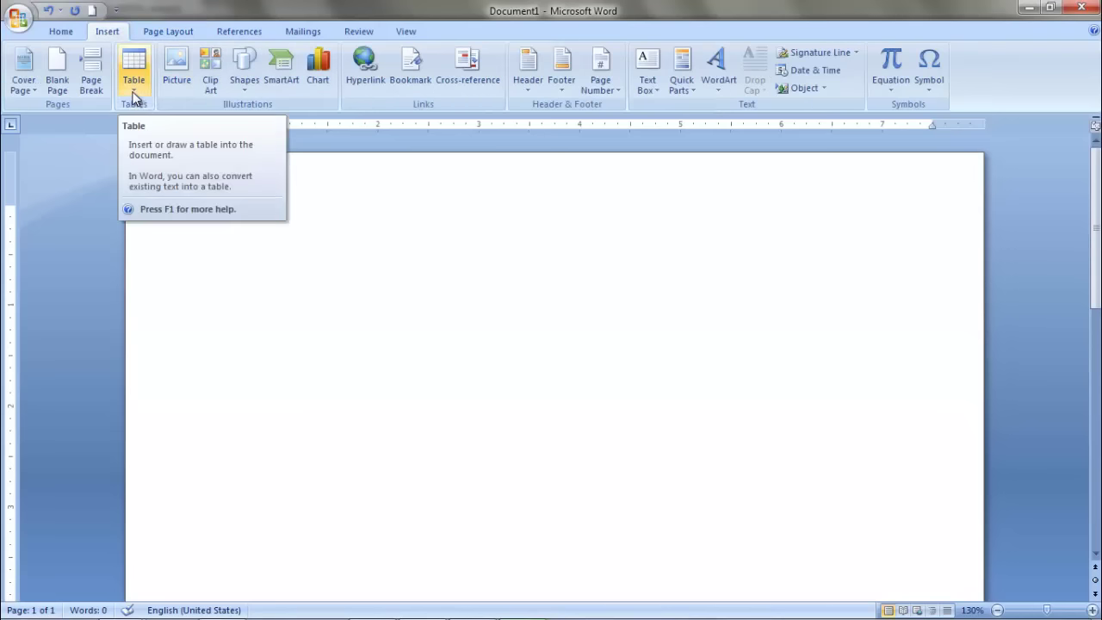
Step: Use the Insert Table dialog to create a table of 4 columns and 10 rows
{"action": "left_click", "coordinate": [134, 91]}
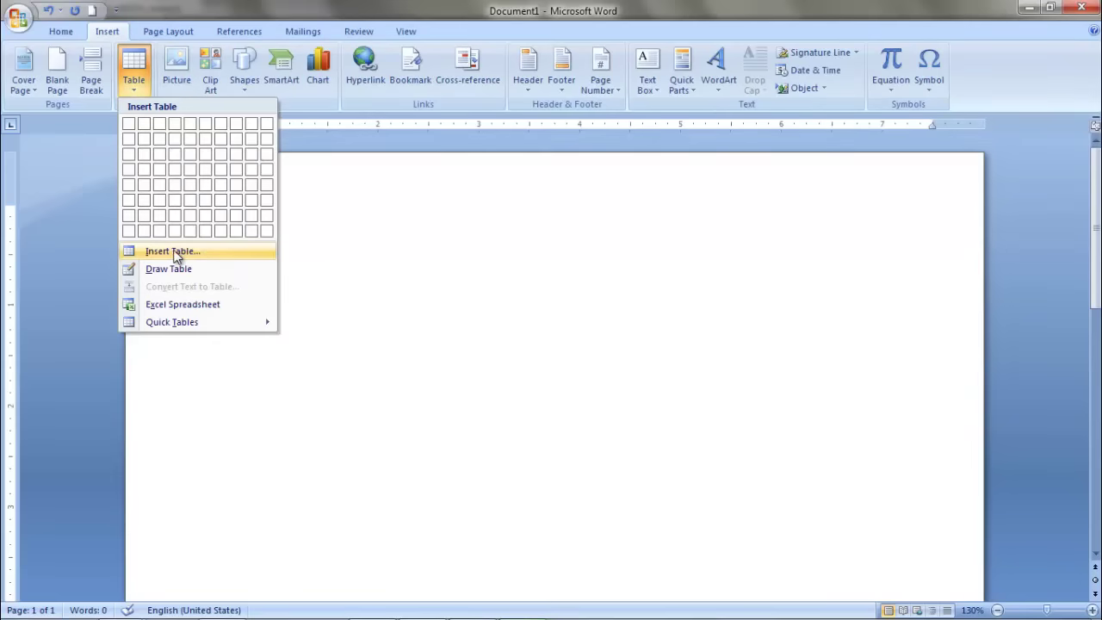
{"action": "left_click", "coordinate": [205, 251]}
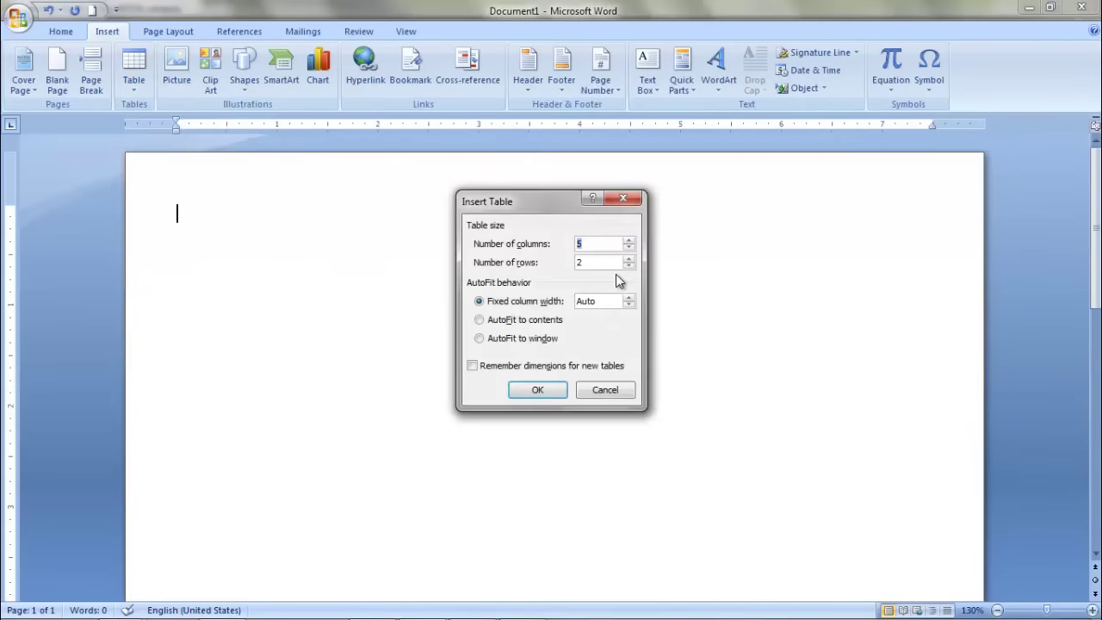
{"action": "left_click", "coordinate": [589, 245]}
{"action": "double_click", "coordinate": [589, 245]}
{"action": "double_click", "coordinate": [593, 262]}
{"action": "left_click", "coordinate": [541, 392]}
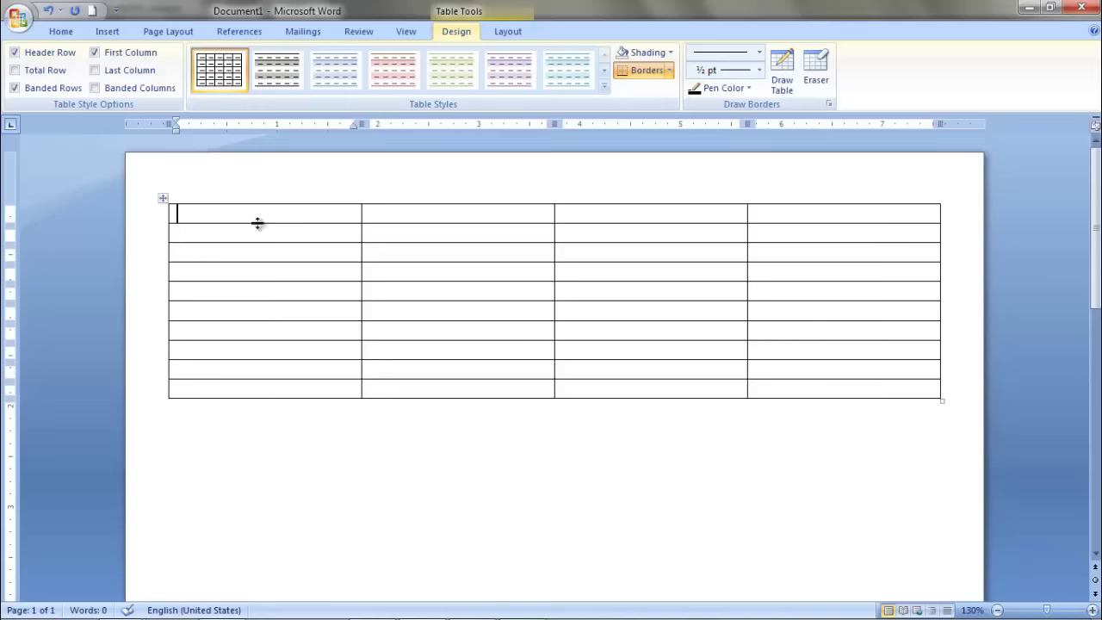
Step: Drag the first row's border down to enlarge it, then erase its three column dividers
{"action": "left_click_drag", "start_coordinate": [262, 261], "coordinate": [277, 386]}
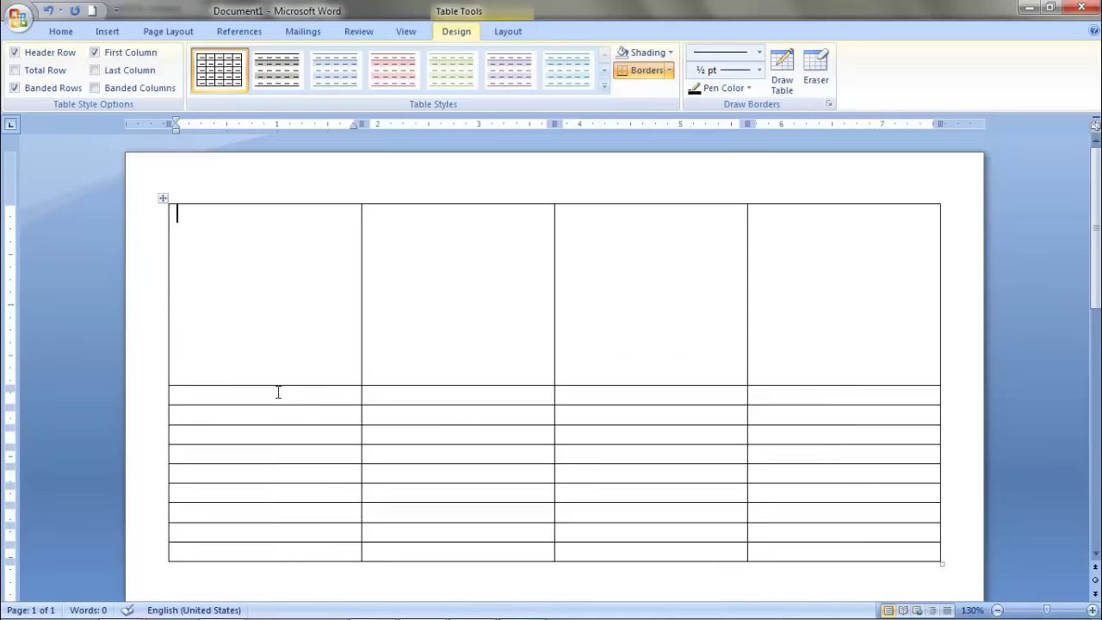
{"action": "left_click_drag", "start_coordinate": [274, 387], "coordinate": [275, 418]}
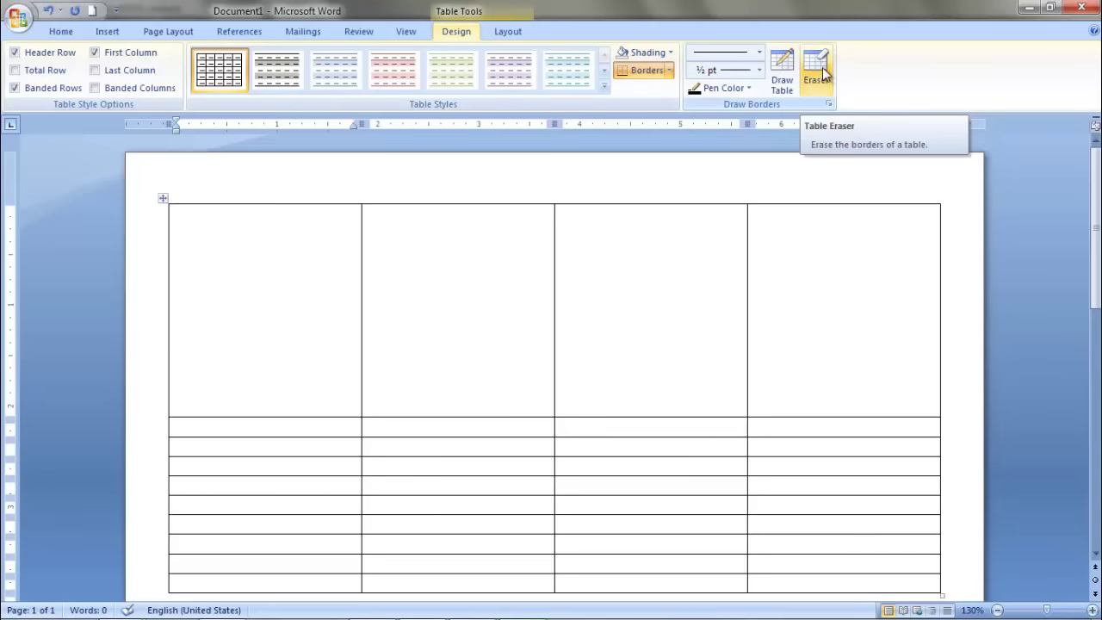
{"action": "left_click", "coordinate": [822, 79]}
{"action": "left_click_drag", "start_coordinate": [341, 294], "coordinate": [781, 302]}
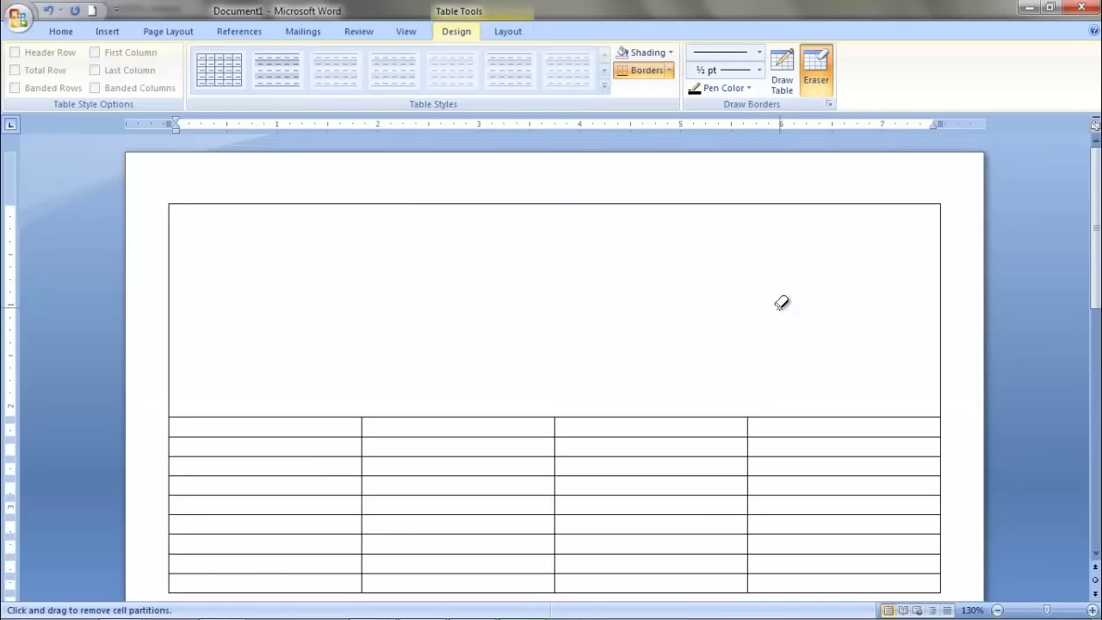
{"action": "left_click", "coordinate": [814, 76]}
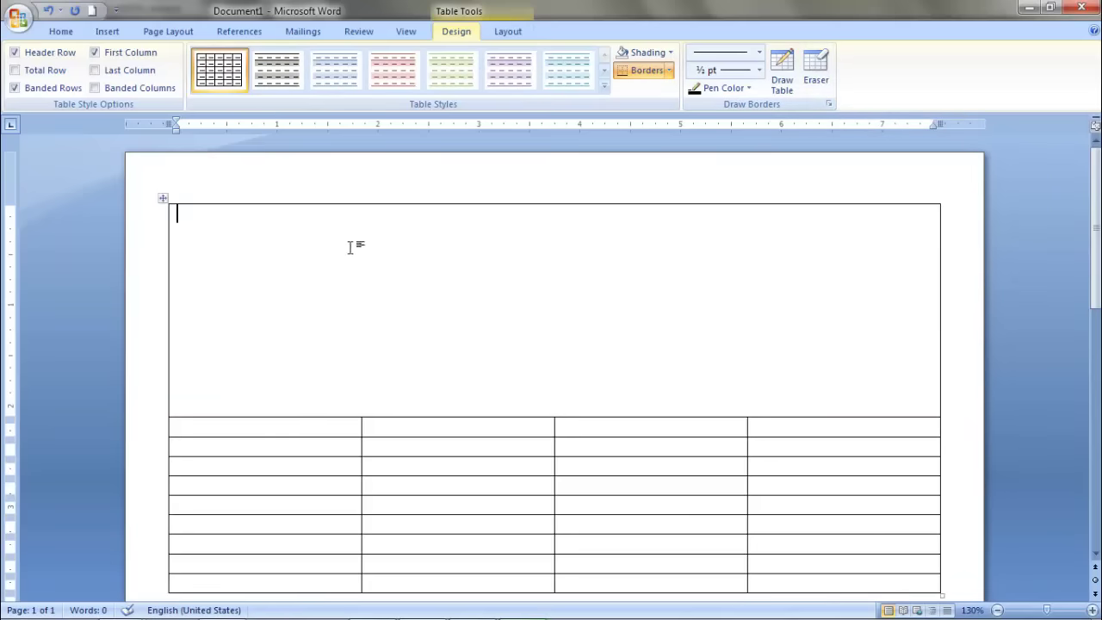
Step: Type 'TAX INVOICE' in the merged top cell and centre it
{"action": "type", "text": "TAX"}
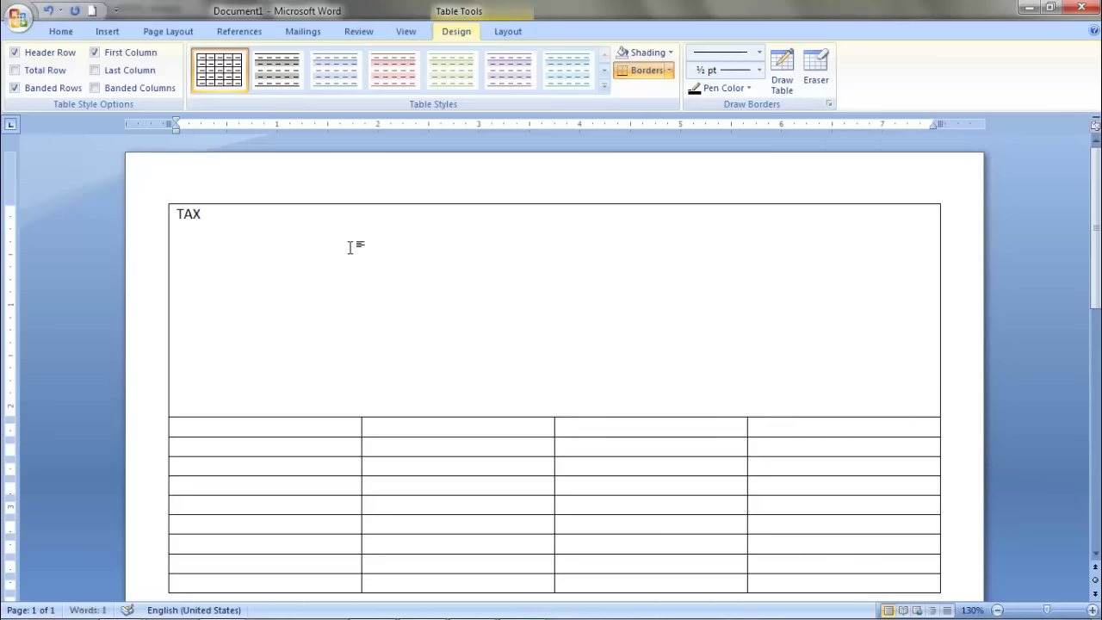
{"action": "type", "text": " INVOICE"}
{"action": "left_click_drag", "start_coordinate": [283, 226], "coordinate": [184, 224]}
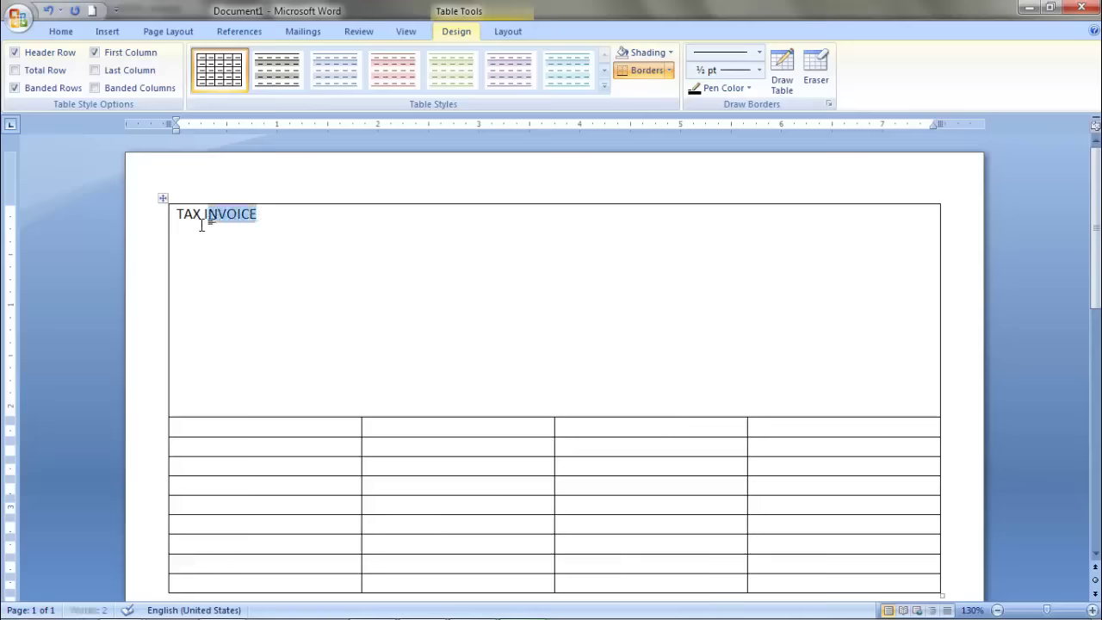
{"action": "left_click", "coordinate": [61, 32]}
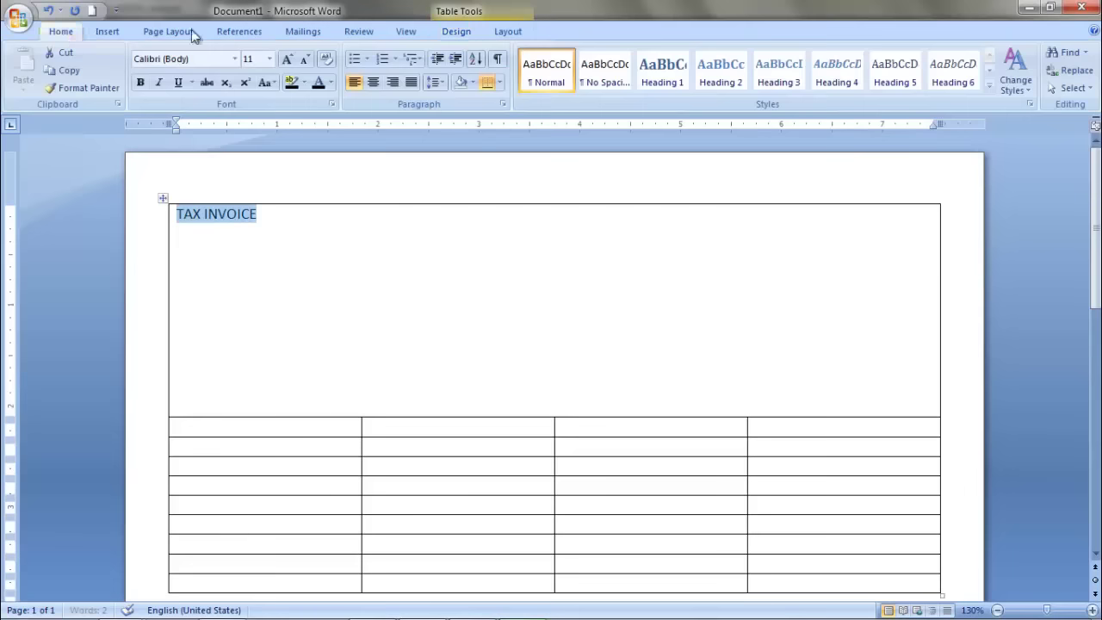
{"action": "left_click", "coordinate": [374, 82]}
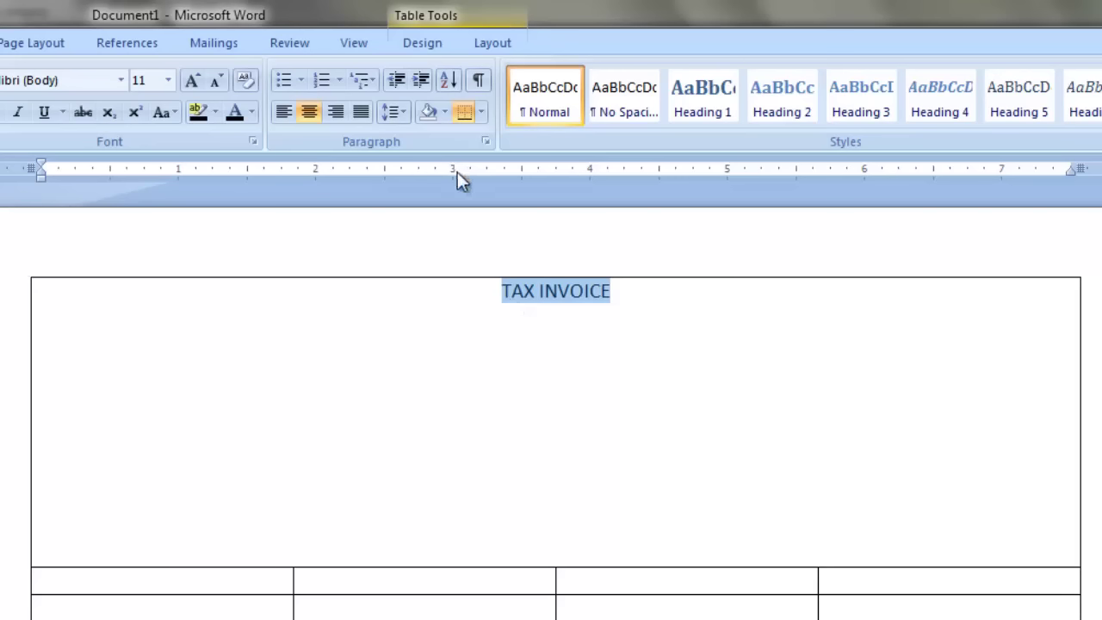
{"action": "left_click", "coordinate": [622, 293]}
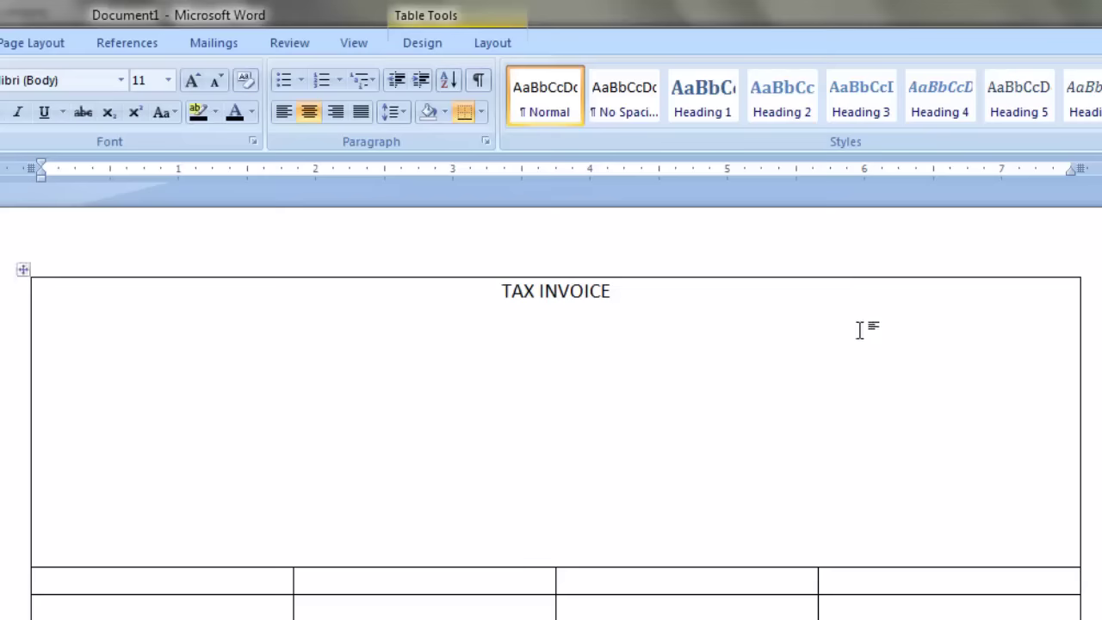
Step: Type 'Mob:' with the mobile number after the title, deleting the two extra trailing digits
{"action": "mouse_move", "coordinate": [1050, 378]}
{"action": "type", "text": "Mo"}
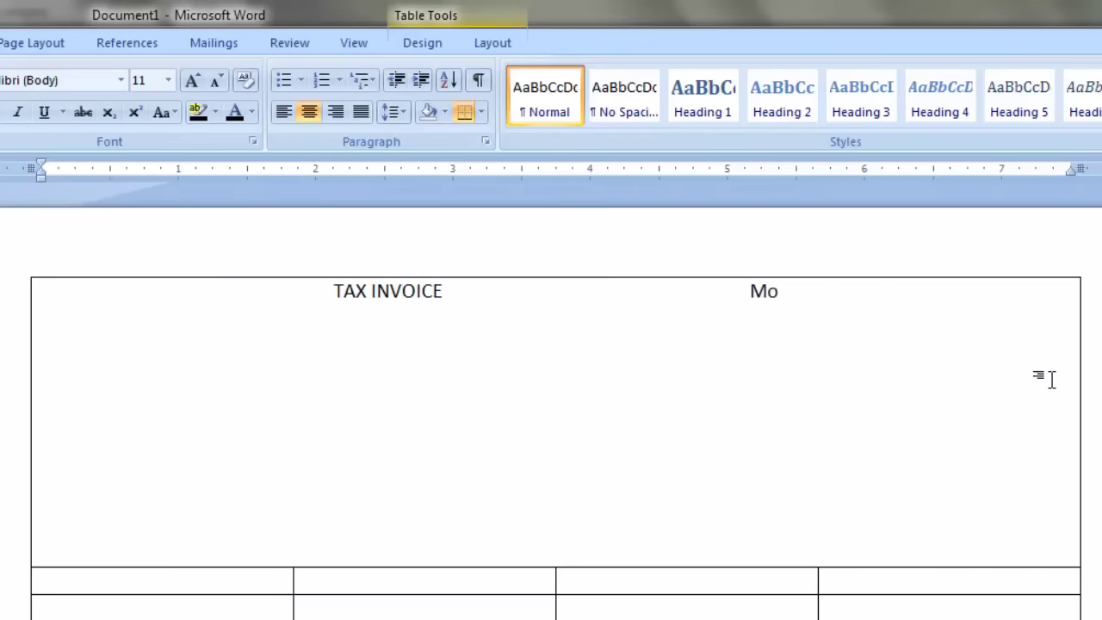
{"action": "type", "text": "b"}
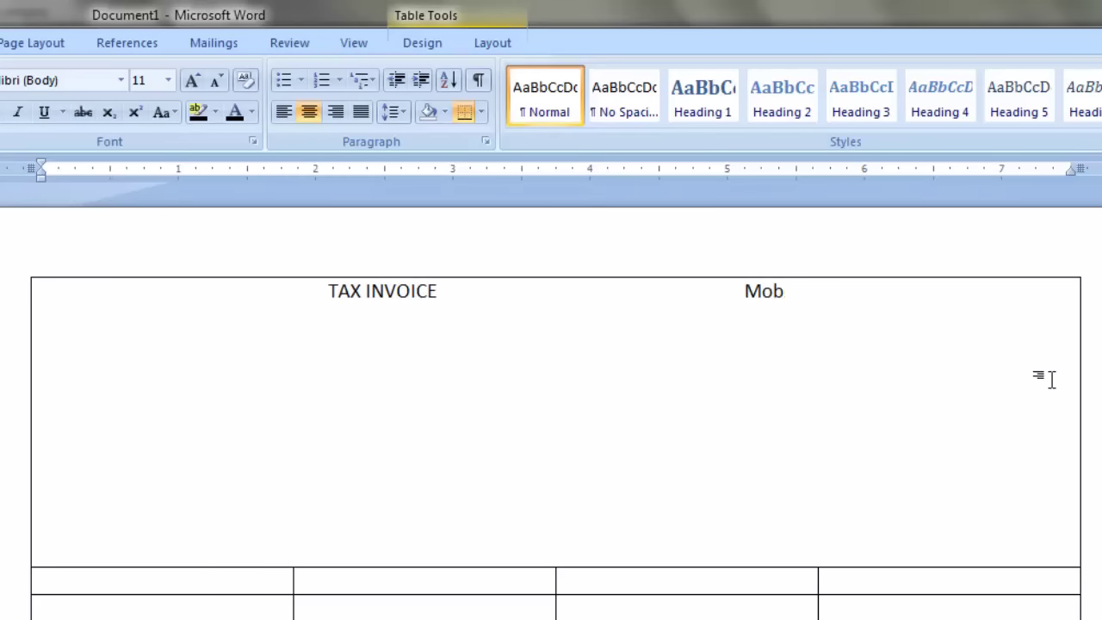
{"action": "type", "text": ": "}
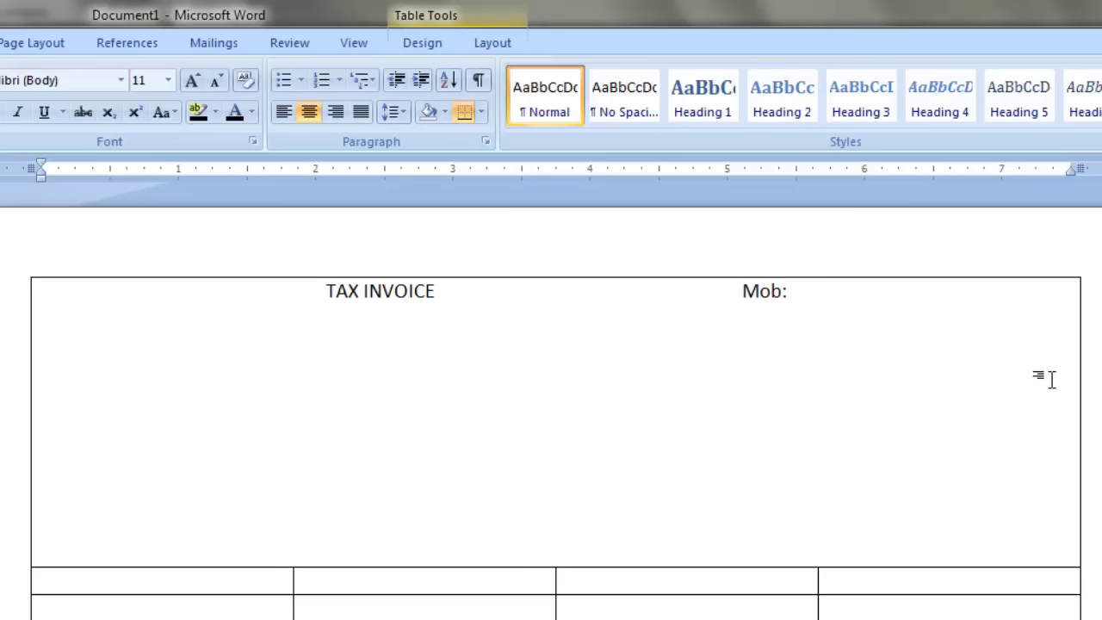
{"action": "type", "text": "989"}
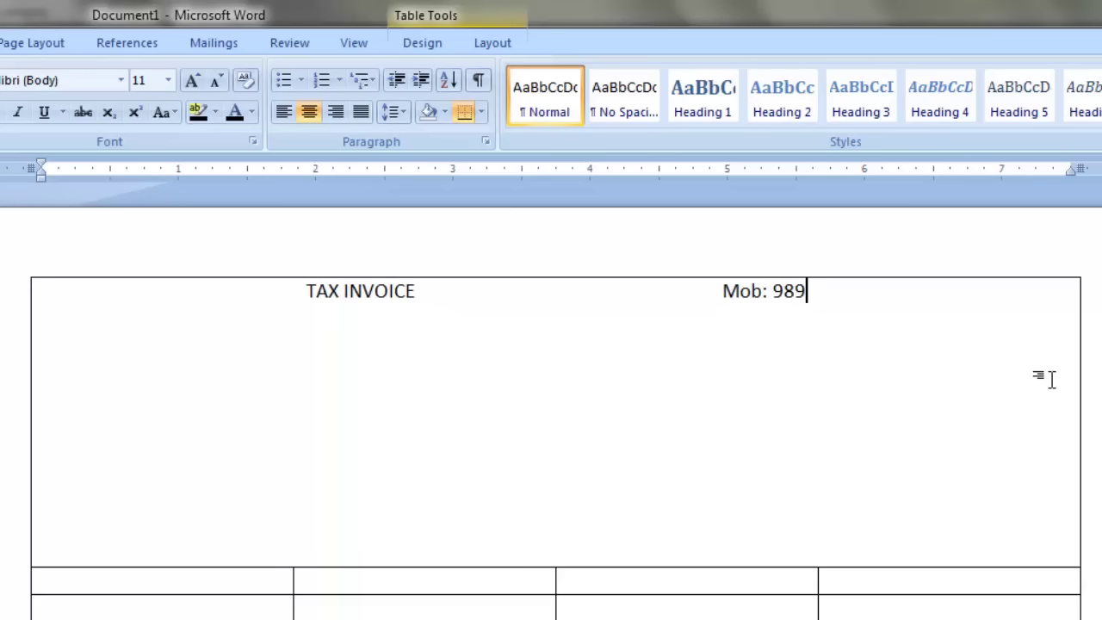
{"action": "type", "text": "898989"}
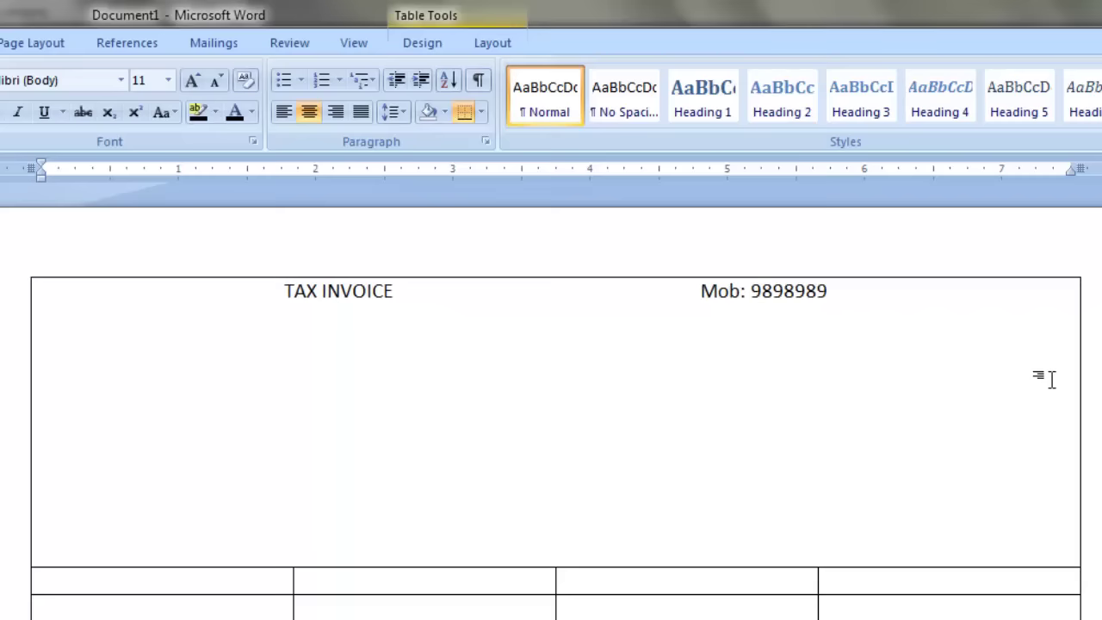
{"action": "type", "text": "898"}
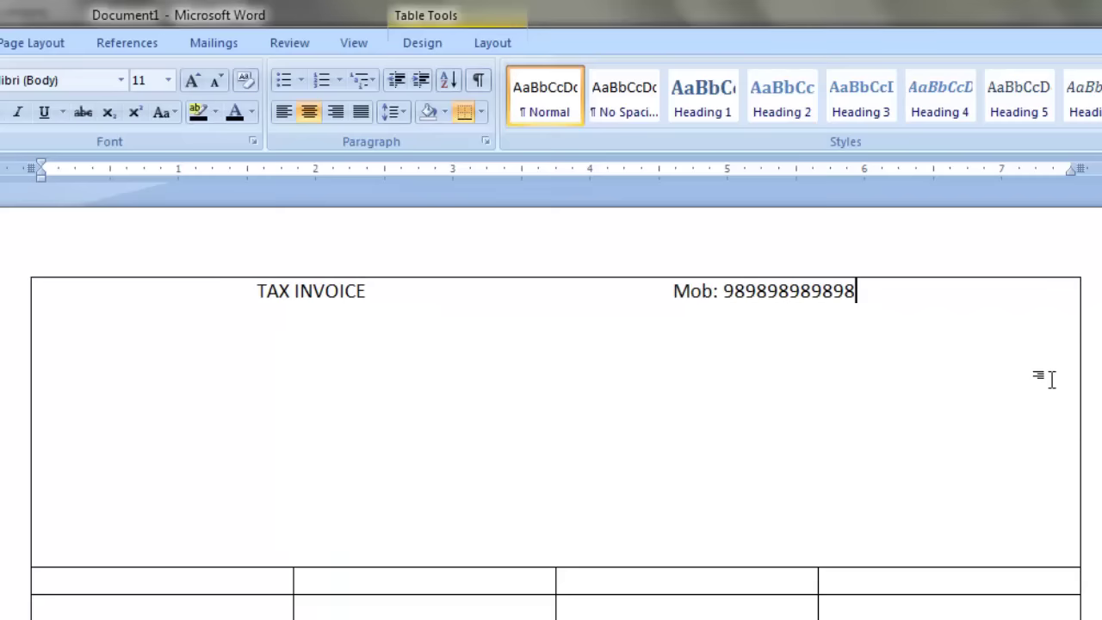
{"action": "left_click", "coordinate": [772, 292]}
{"action": "left_click", "coordinate": [746, 293]}
{"action": "key", "text": "Right"}
{"action": "key", "text": "Right"}
{"action": "left_click", "coordinate": [792, 293]}
{"action": "left_click", "coordinate": [814, 293]}
{"action": "left_click_drag", "start_coordinate": [833, 292], "coordinate": [868, 296]}
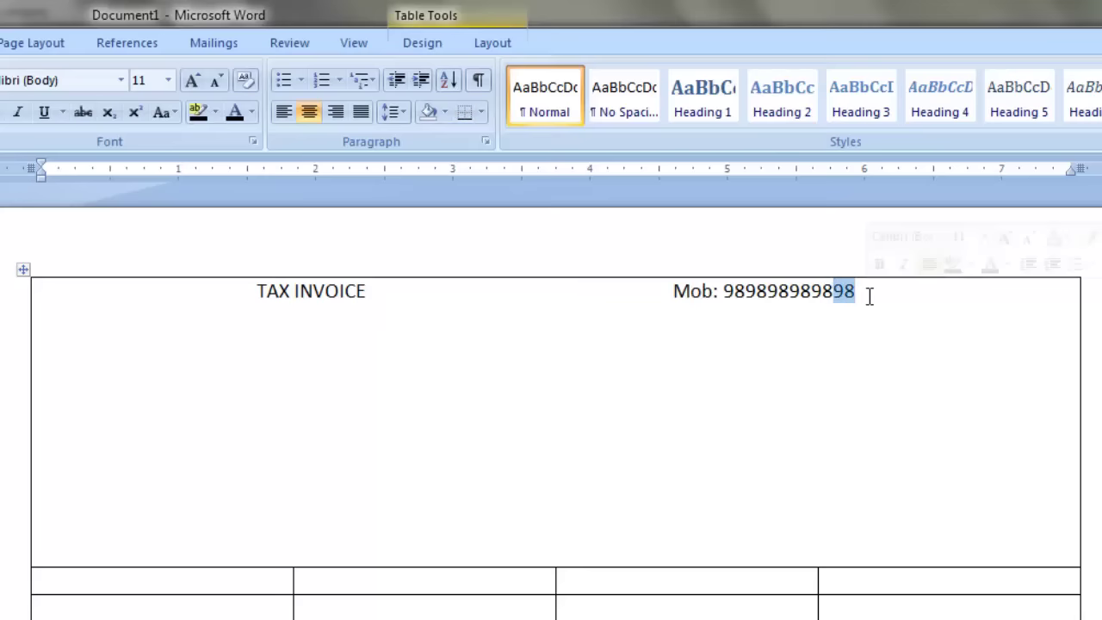
{"action": "key", "text": "Delete"}
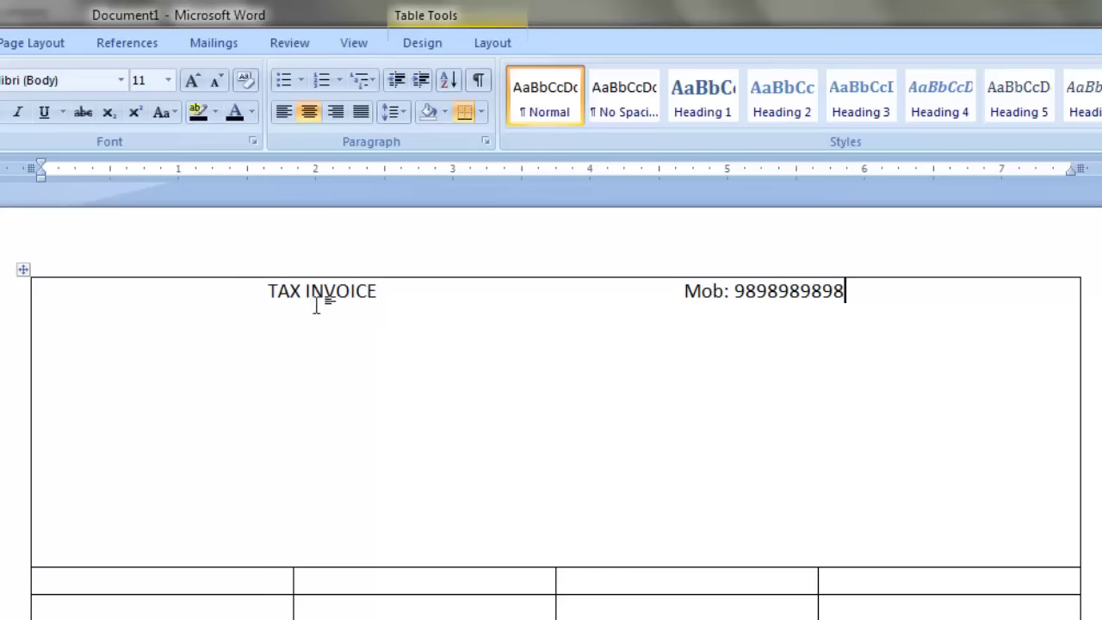
Step: Adjust the spacing so TAX INVOICE stays centred and Mob: sits at the right edge
{"action": "left_click", "coordinate": [270, 294]}
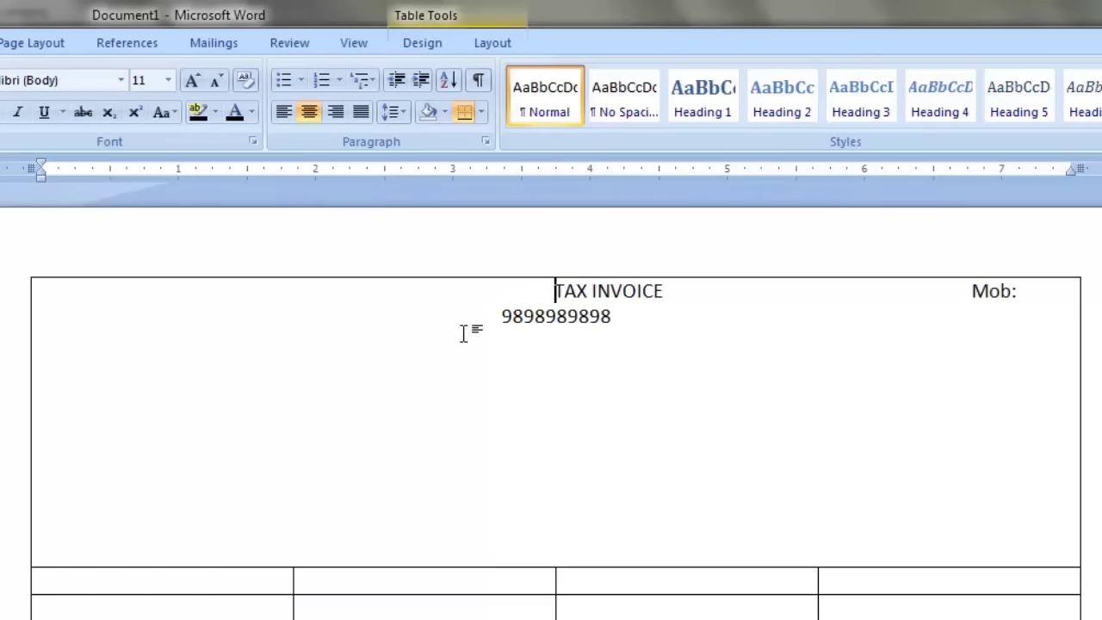
{"action": "key", "text": "BackSpace"}
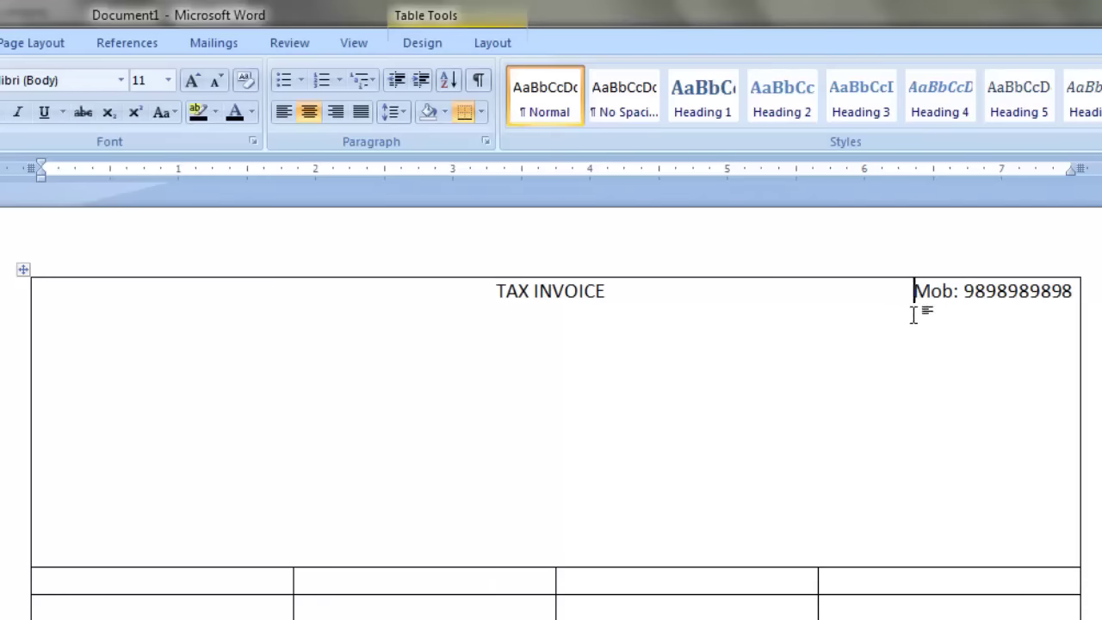
{"action": "left_click", "coordinate": [913, 315]}
{"action": "key", "text": "BackSpace"}
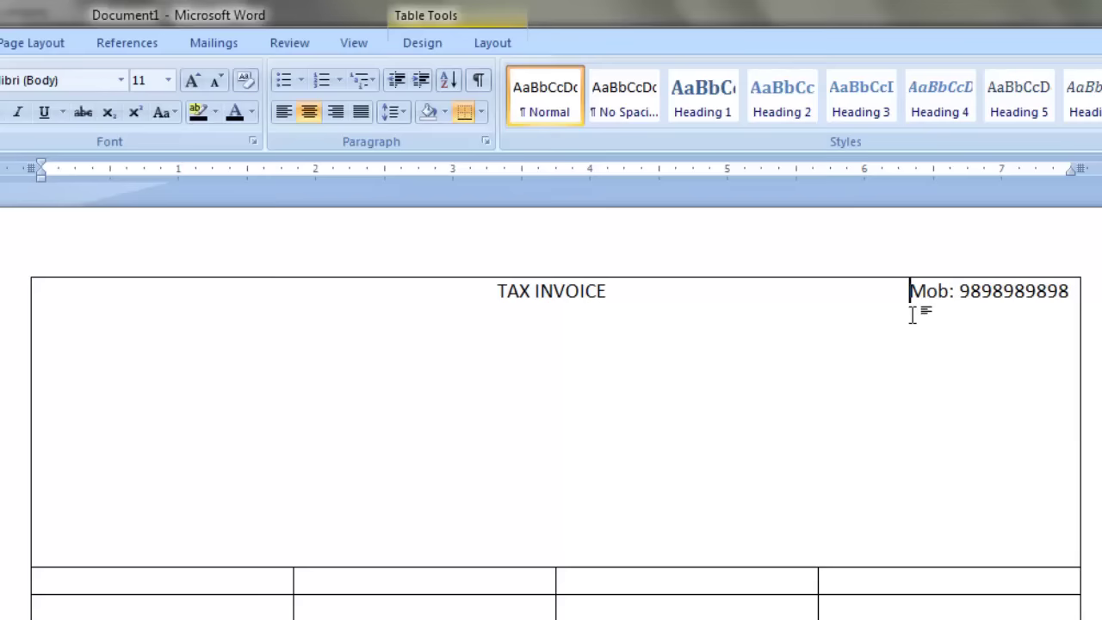
{"action": "key", "text": "BackSpace"}
{"action": "left_click", "coordinate": [506, 303]}
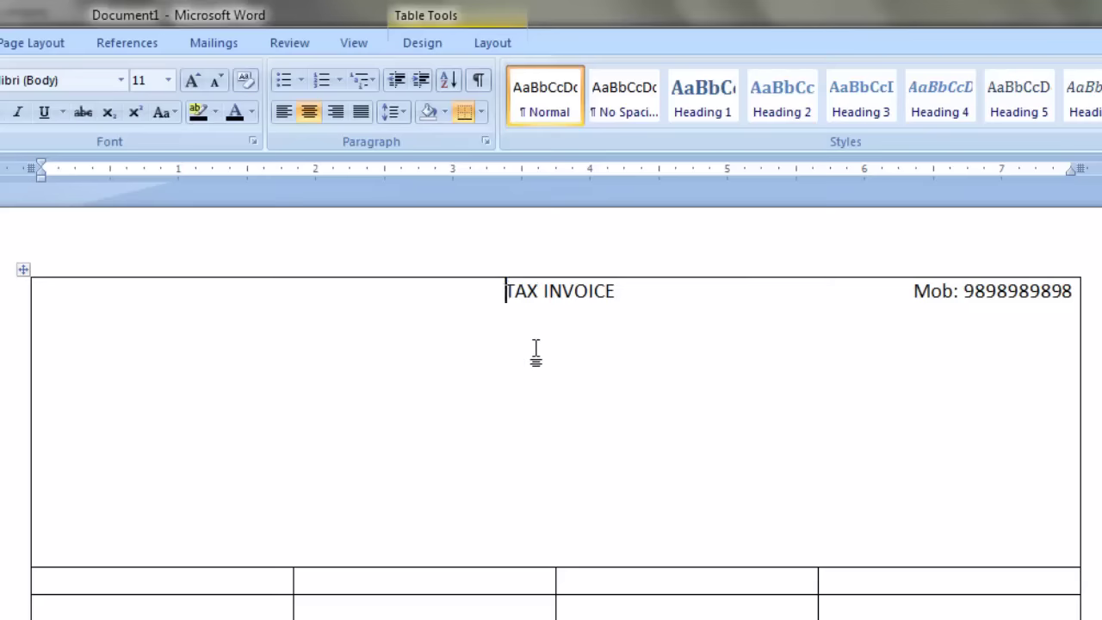
{"action": "key", "text": "ctrl+z"}
{"action": "left_click", "coordinate": [619, 285]}
{"action": "key", "text": "Tab"}
Step: Add the shop name CUTECHINFO COMPUTERS and its address on new lines below the heading
{"action": "left_click", "coordinate": [1074, 293]}
{"action": "key", "text": "Return"}
{"action": "type", "text": "UTEC"}
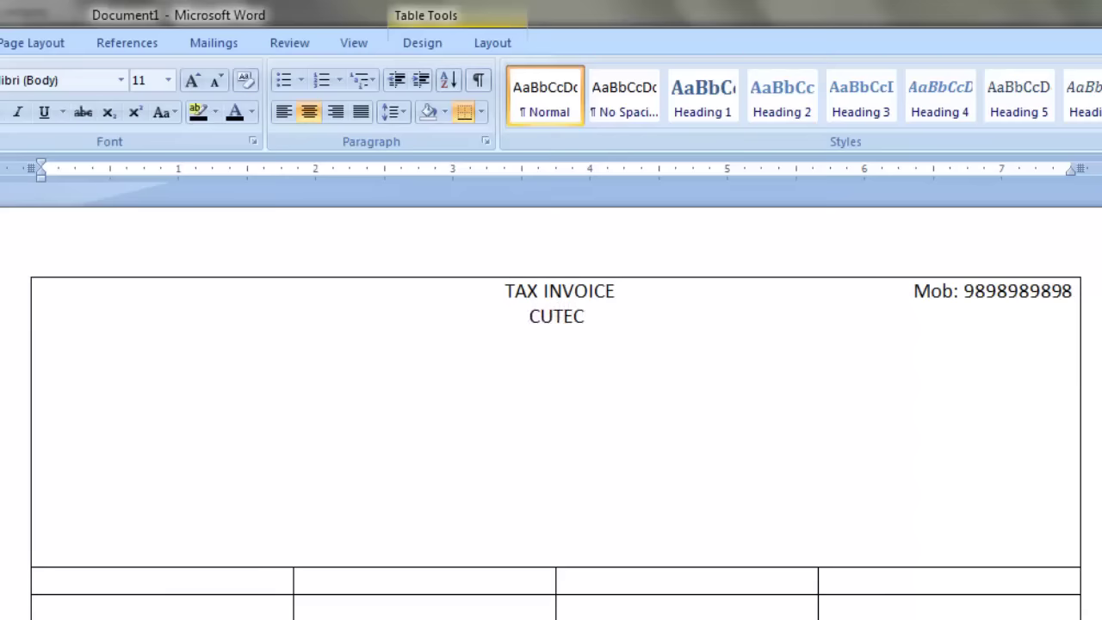
{"action": "type", "text": "H"}
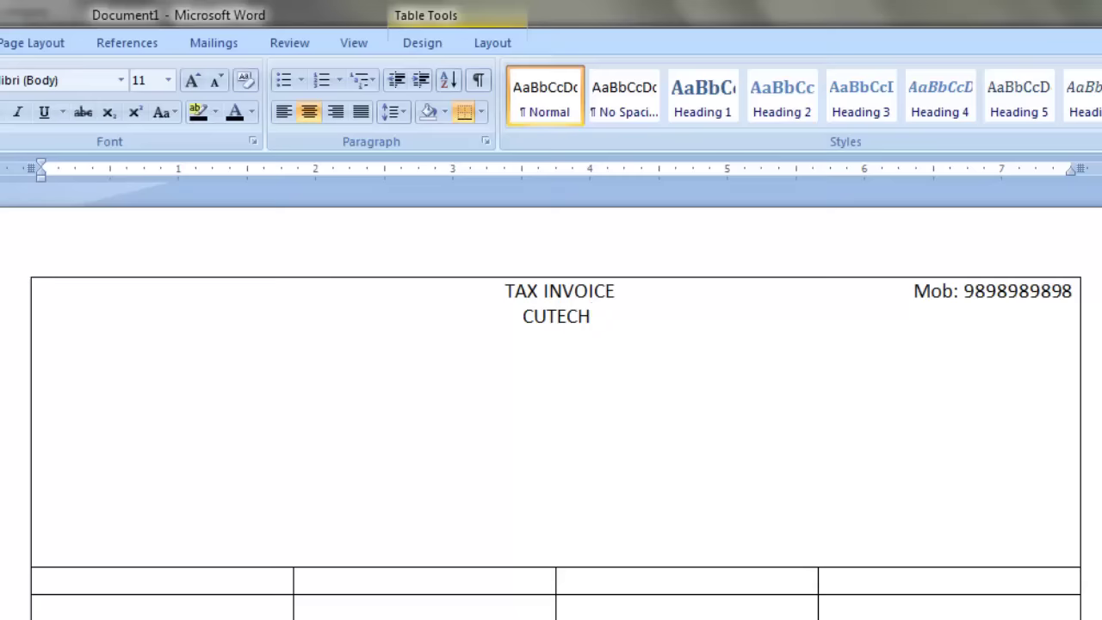
{"action": "type", "text": "INF"}
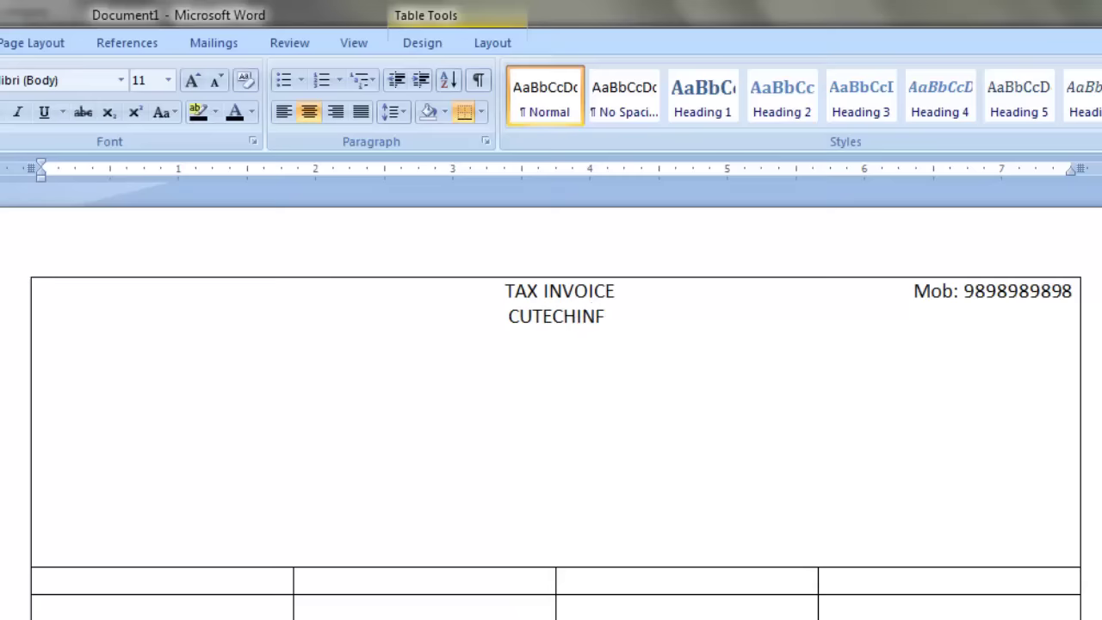
{"action": "type", "text": "O"}
{"action": "type", "text": " CO"}
{"action": "type", "text": "MPU"}
{"action": "type", "text": "TE"}
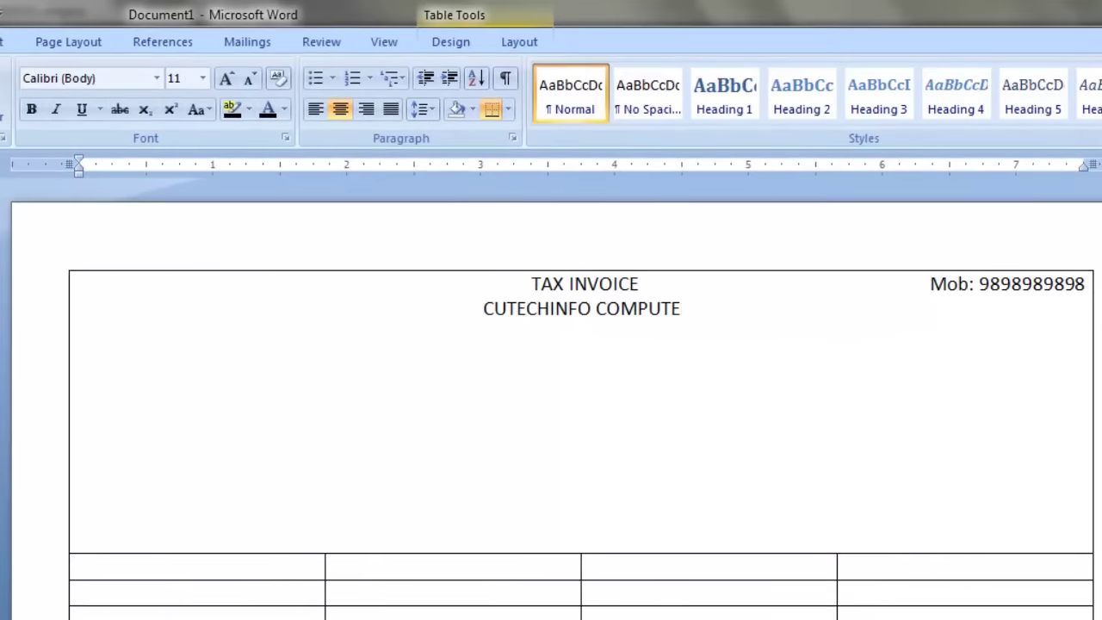
{"action": "type", "text": "RS"}
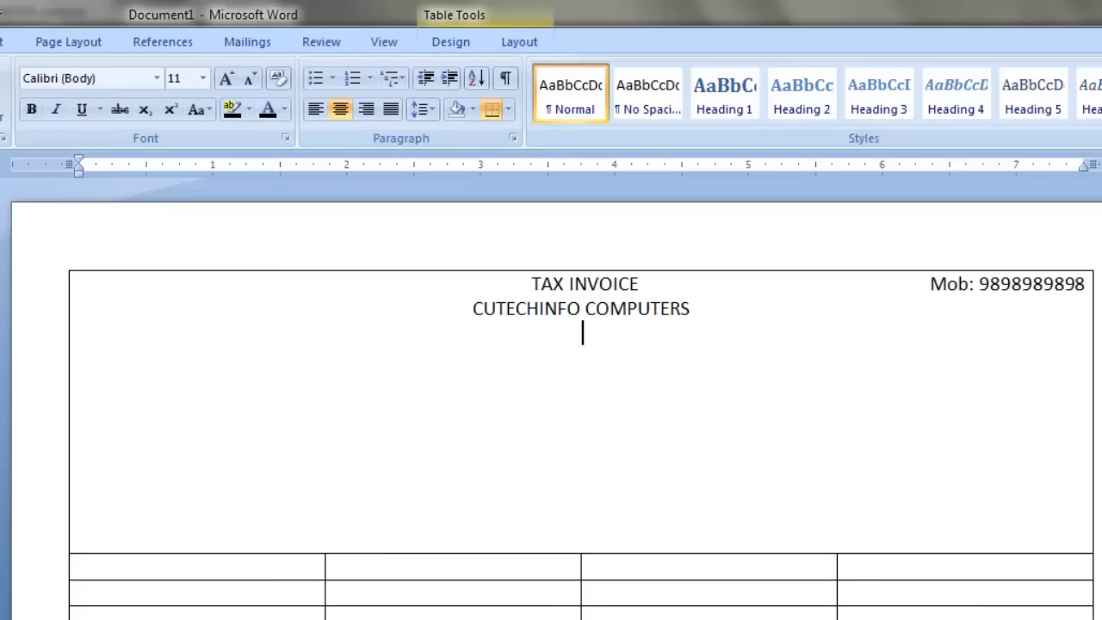
{"action": "type", "text": " MGR"}
{"action": "type", "text": " Naga"}
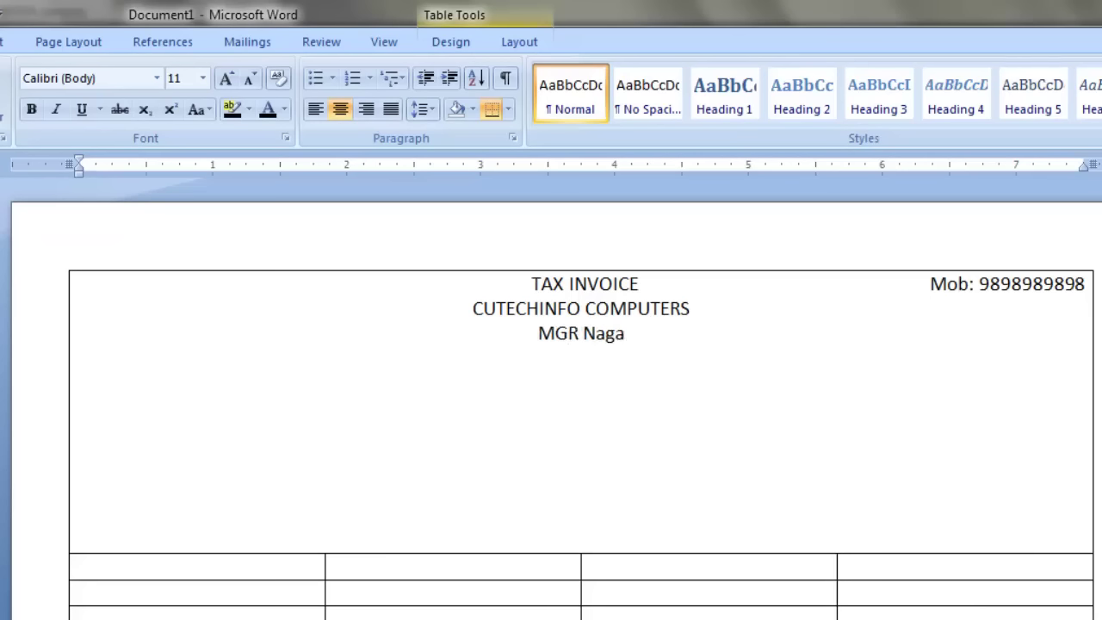
{"action": "type", "text": "r, Chen"}
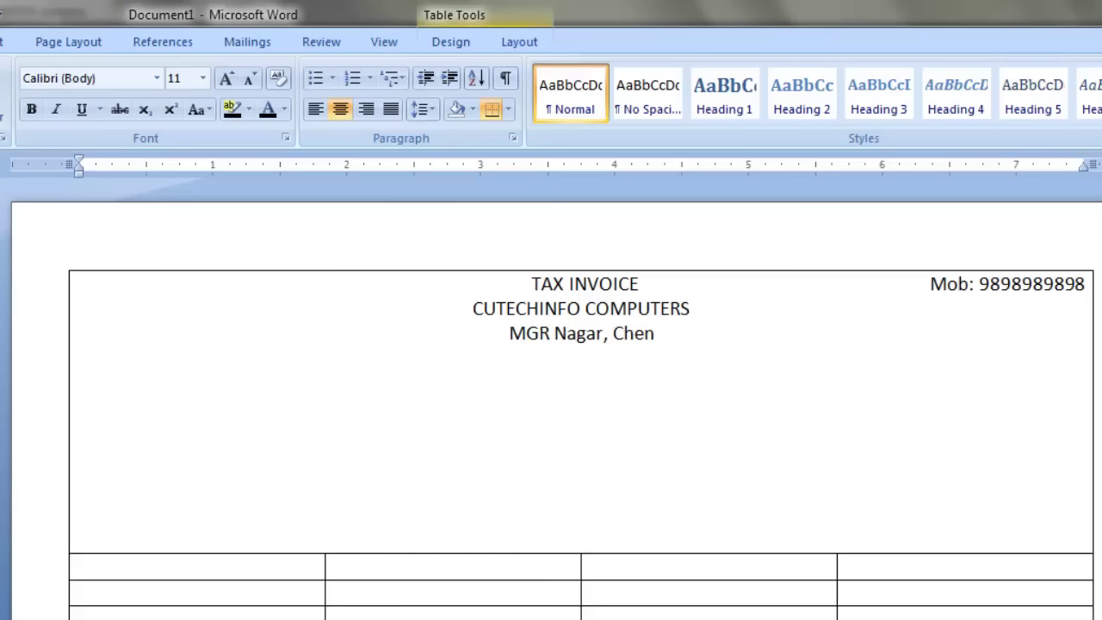
{"action": "type", "text": "nai-"}
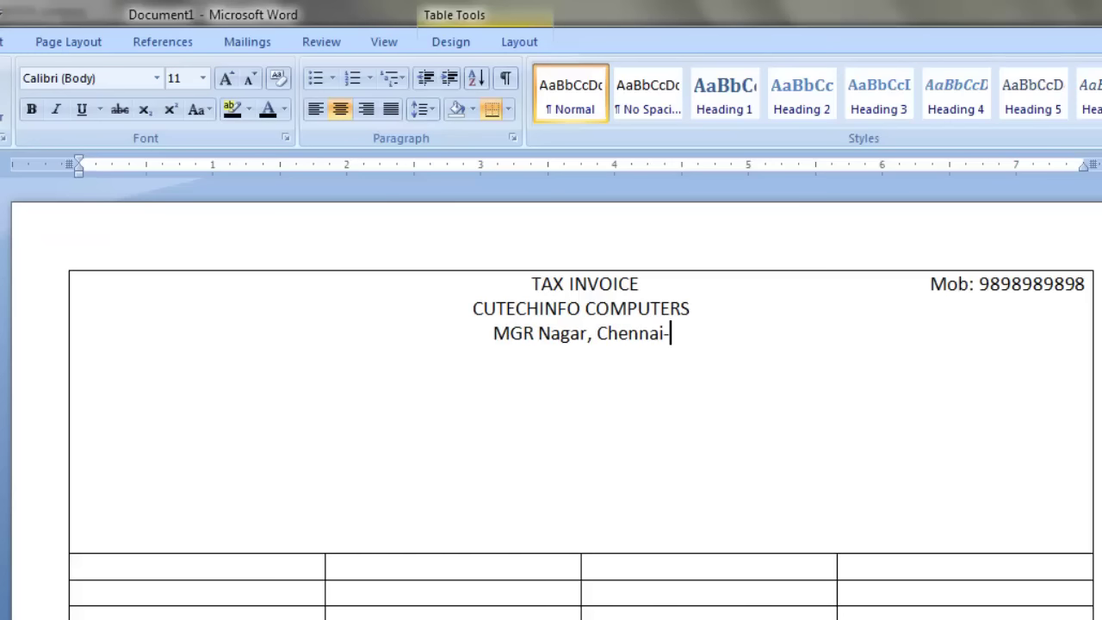
{"action": "type", "text": "600 0"}
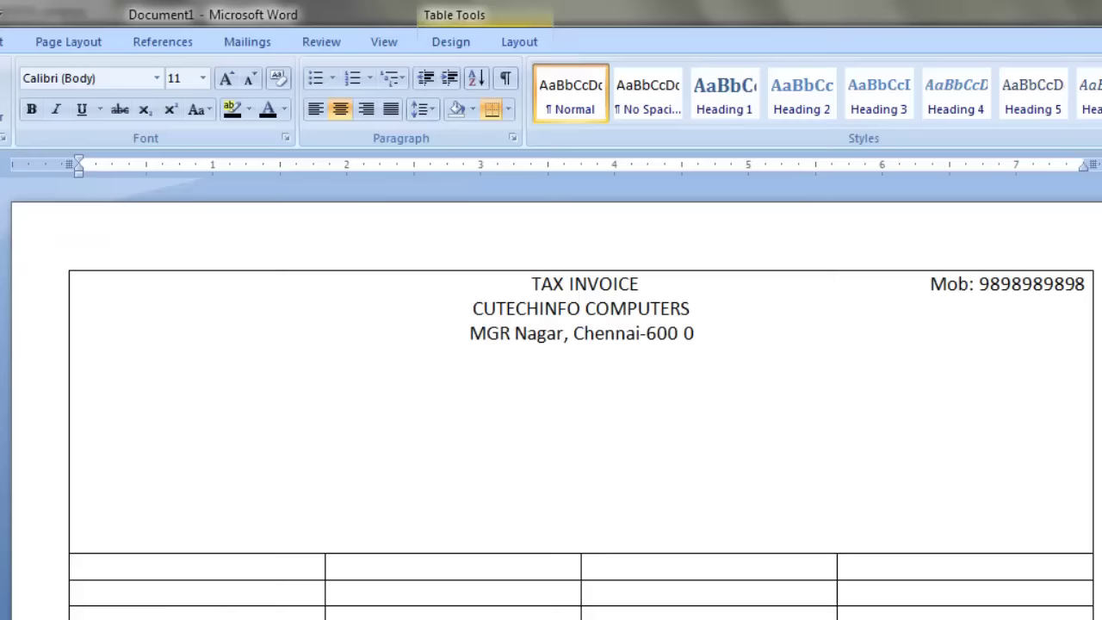
{"action": "type", "text": "01"}
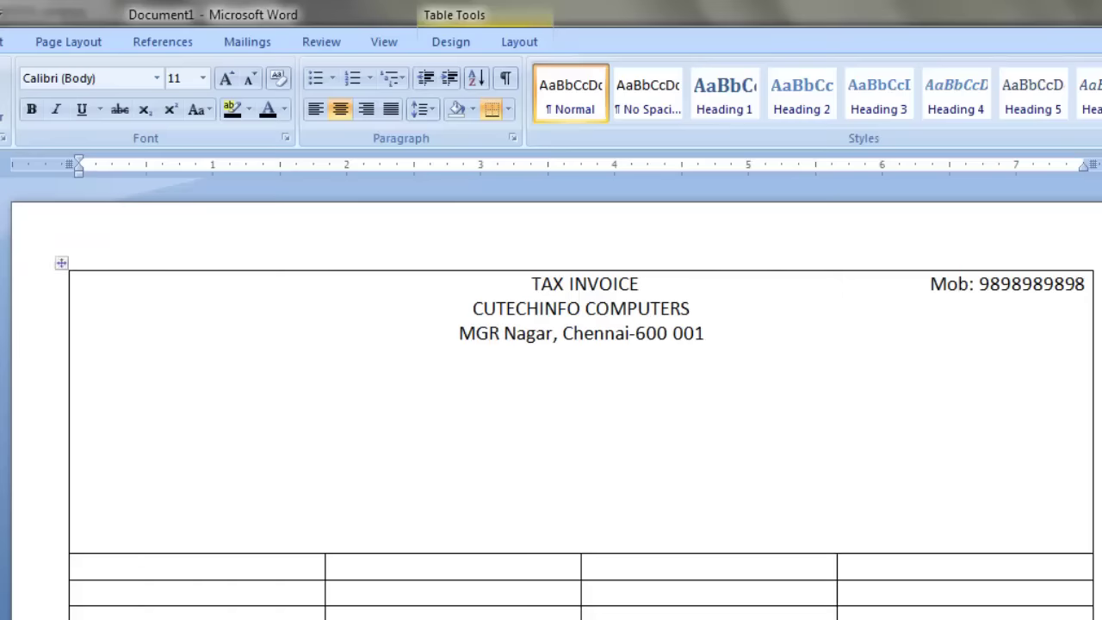
{"action": "key", "text": "Return"}
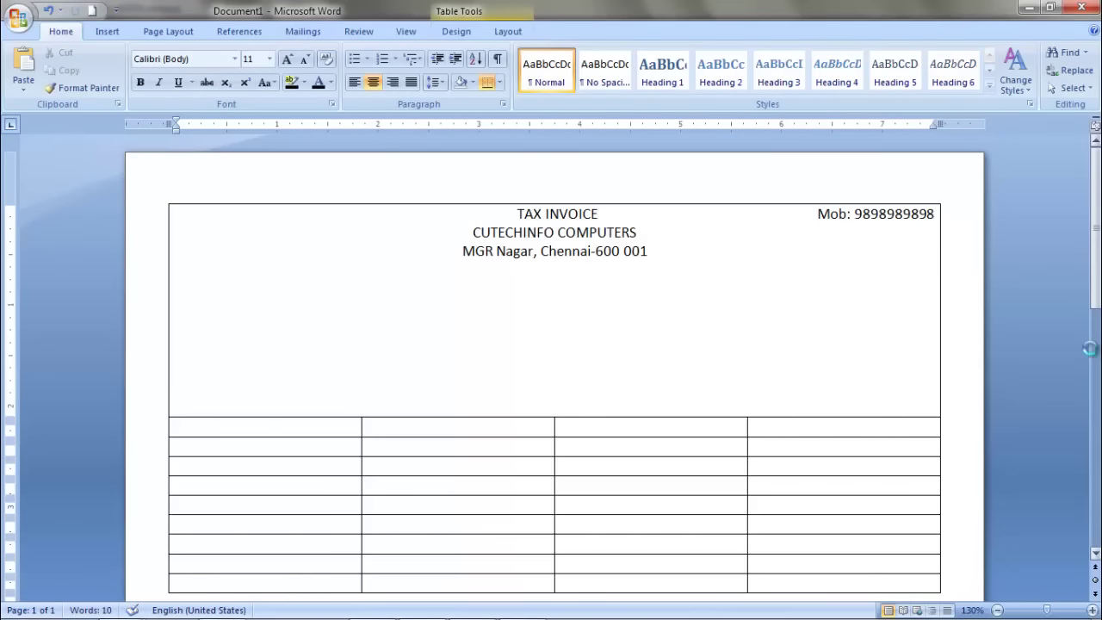
Step: Paste the 'Deals in' description line below the address and add an empty line
{"action": "type", "text": "Deals in: All types of old and new desktop, laptop and accessories sales and services"}
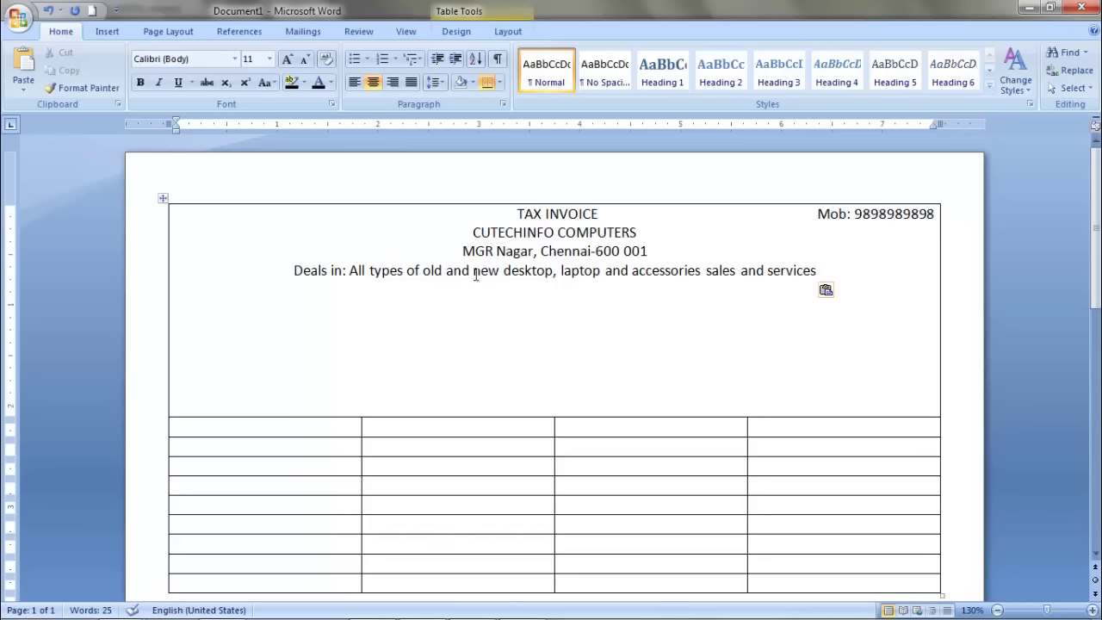
{"action": "key", "text": "Return"}
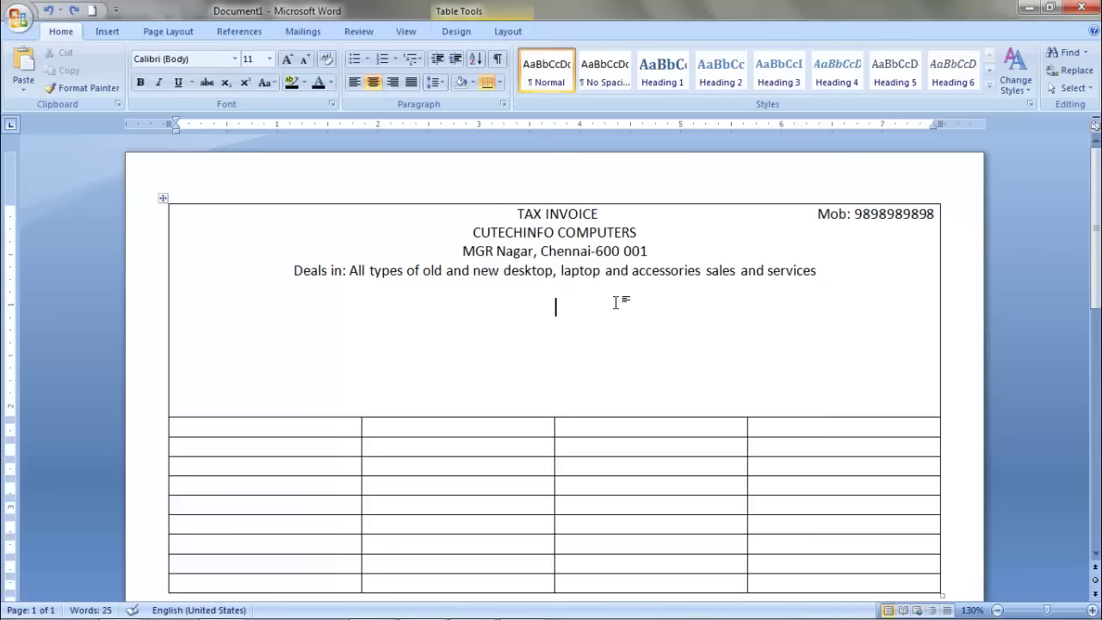
{"action": "mouse_move", "coordinate": [472, 233]}
{"action": "left_mouse_down"}
{"action": "mouse_move", "coordinate": [657, 233]}
{"action": "mouse_move", "coordinate": [507, 250]}
{"action": "left_mouse_up"}
{"action": "left_click", "coordinate": [695, 296]}
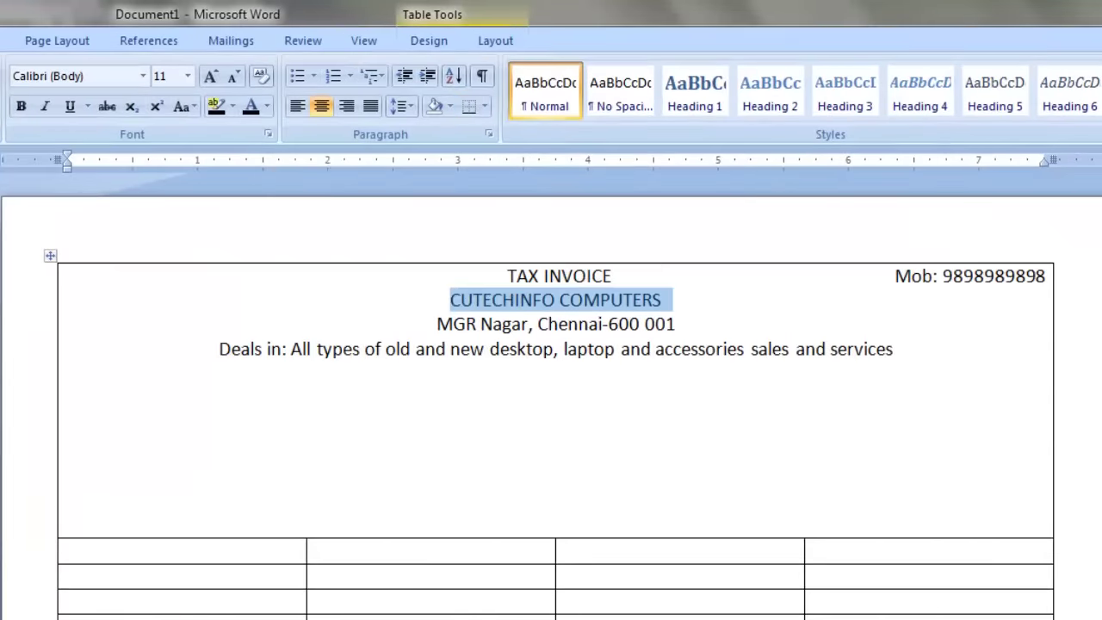
Step: Make CUTECHINFO COMPUTERS 24 pt, bold, in Arial Black
{"action": "left_click", "coordinate": [210, 78]}
{"action": "left_click", "coordinate": [210, 77]}
{"action": "left_click", "coordinate": [210, 77]}
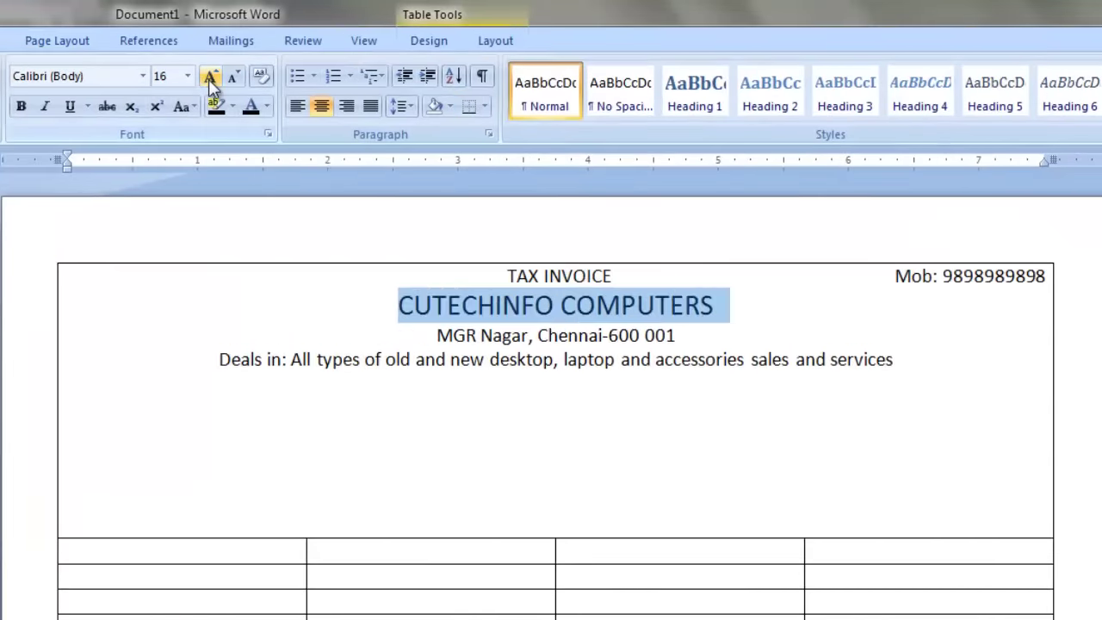
{"action": "left_click", "coordinate": [210, 77]}
{"action": "left_click", "coordinate": [210, 78]}
{"action": "left_click", "coordinate": [210, 78]}
{"action": "left_click", "coordinate": [210, 78]}
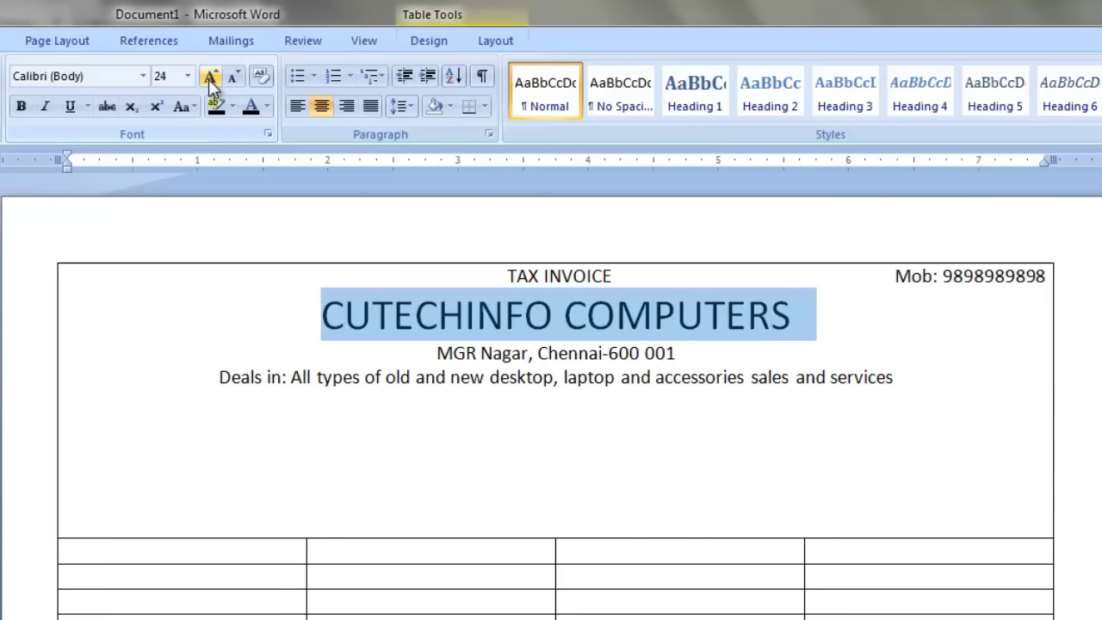
{"action": "left_click", "coordinate": [22, 107]}
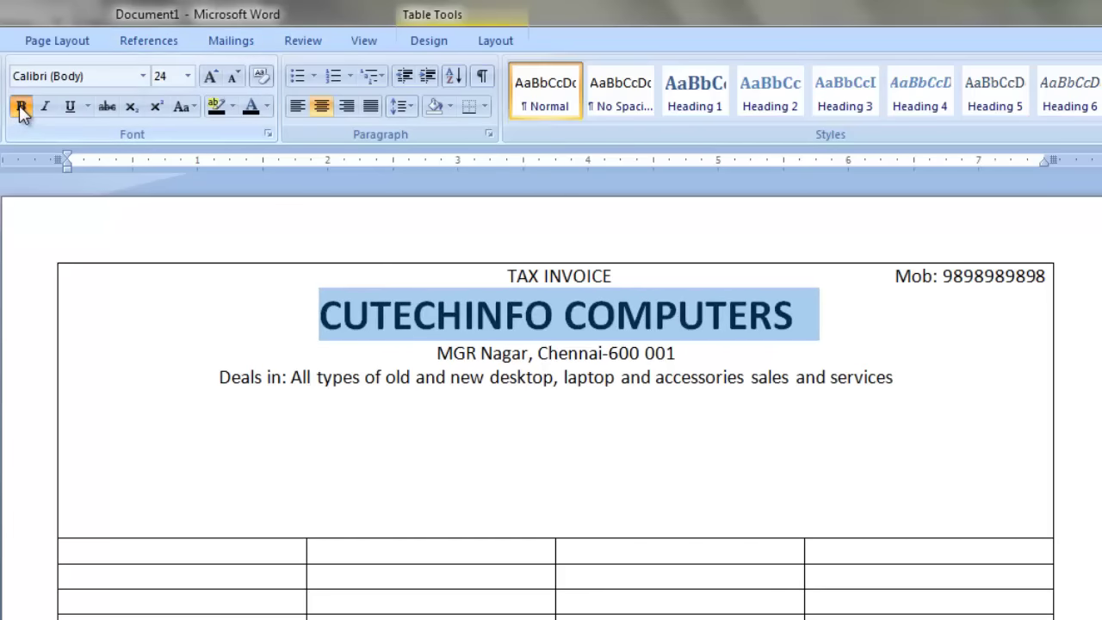
{"action": "left_click", "coordinate": [142, 76]}
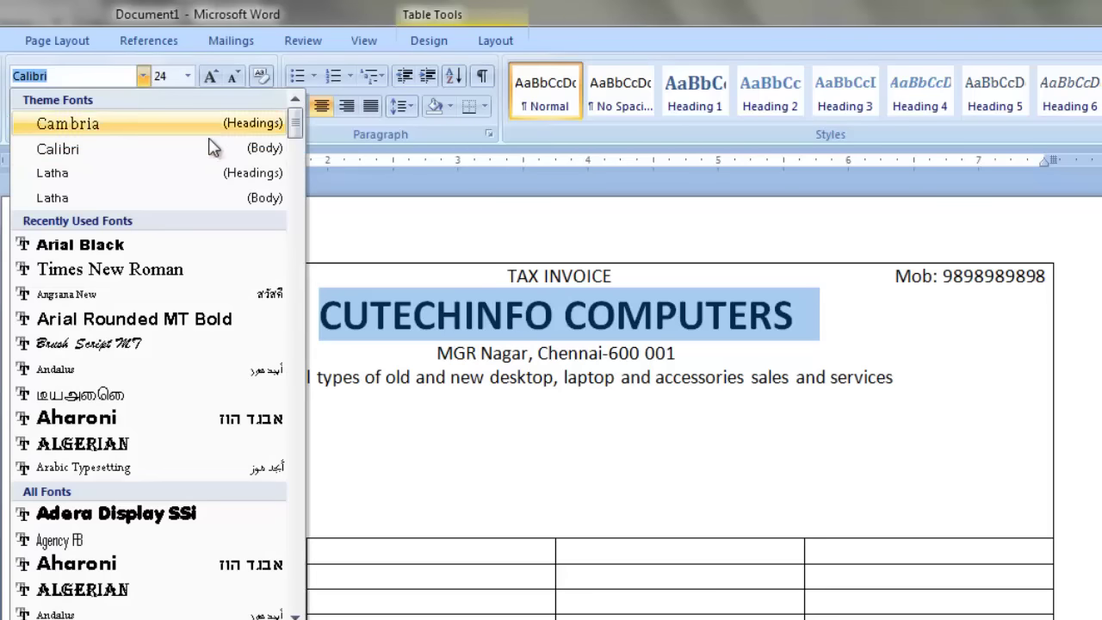
{"action": "left_click", "coordinate": [105, 250]}
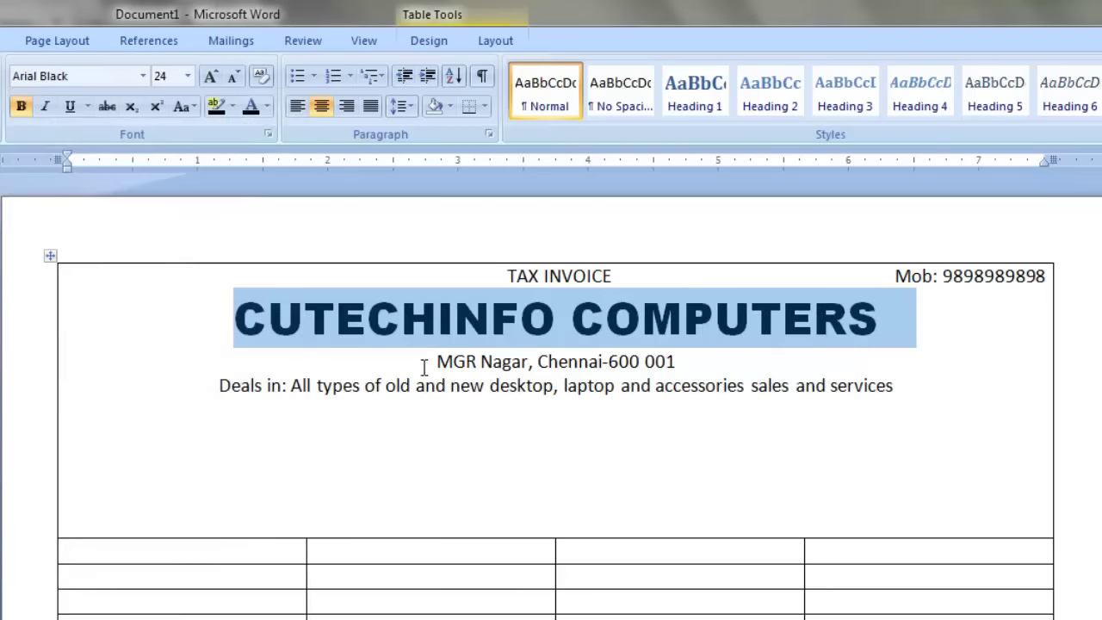
Step: Enlarge the address and 'Deals in' lines to 14 pt
{"action": "left_click_drag", "start_coordinate": [433, 362], "coordinate": [906, 398]}
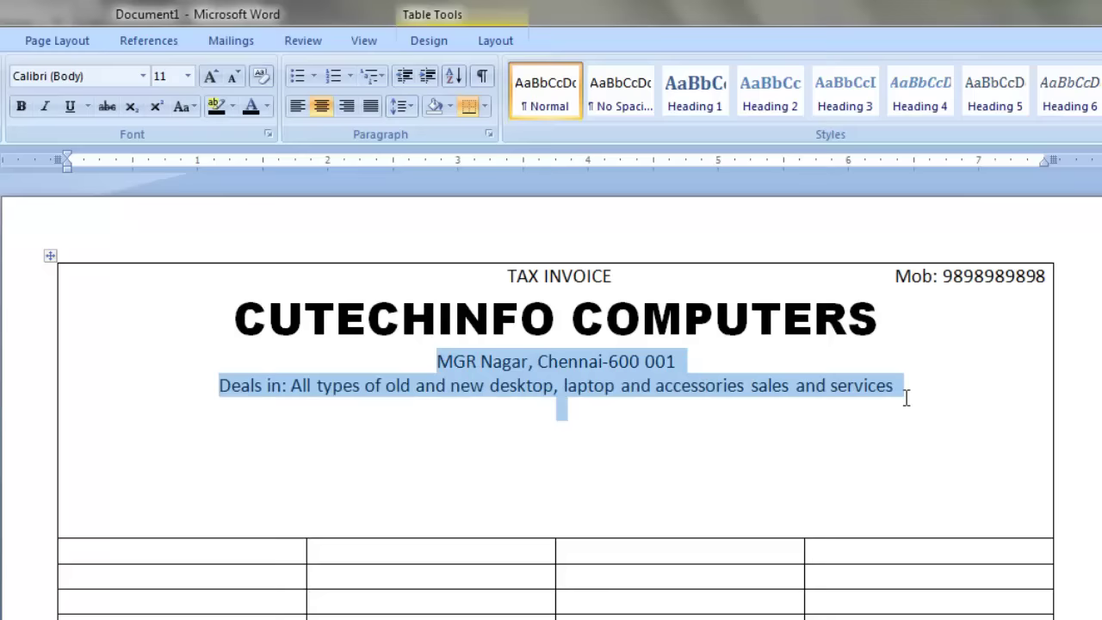
{"action": "left_click", "coordinate": [214, 83]}
{"action": "left_click", "coordinate": [211, 77]}
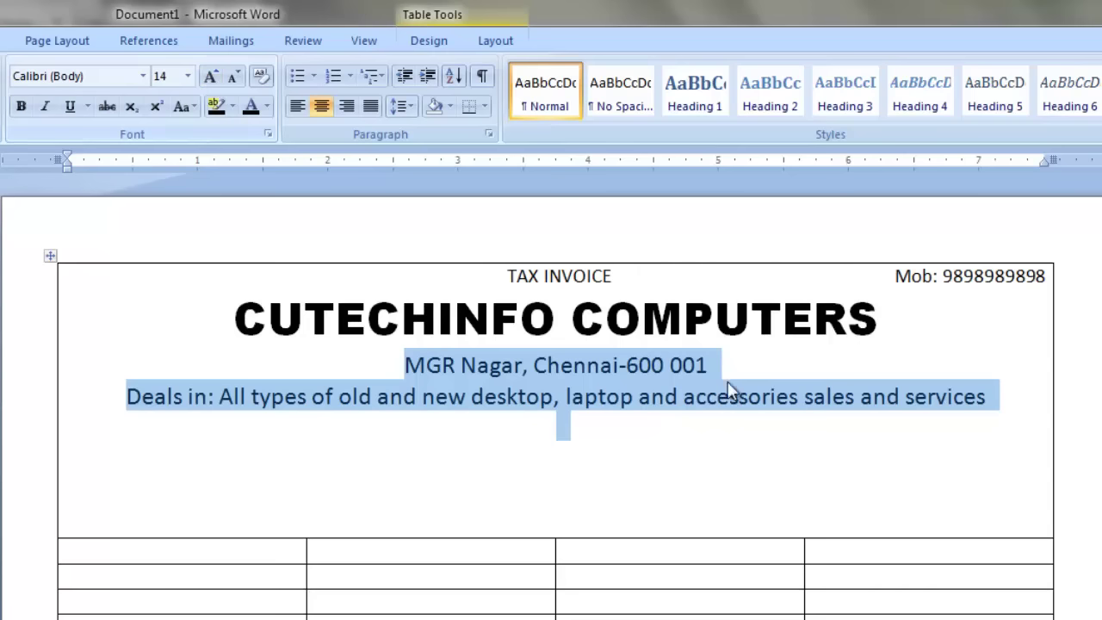
{"action": "left_click", "coordinate": [613, 420]}
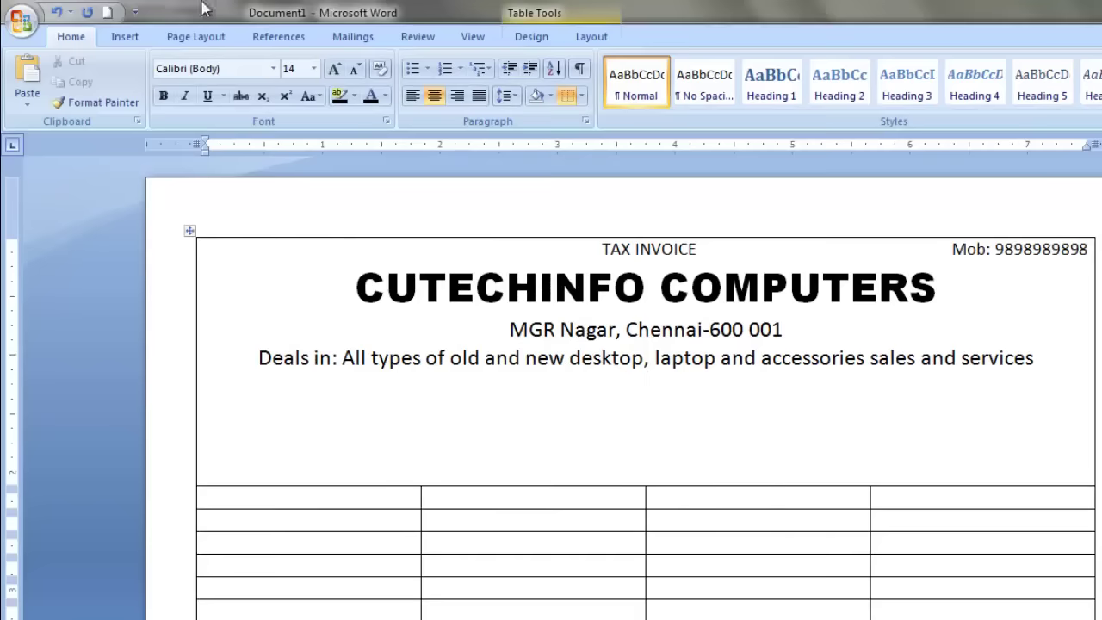
Step: Draw an oval below the 'Deals in' line and make two copies in a row to its right
{"action": "left_click", "coordinate": [125, 37]}
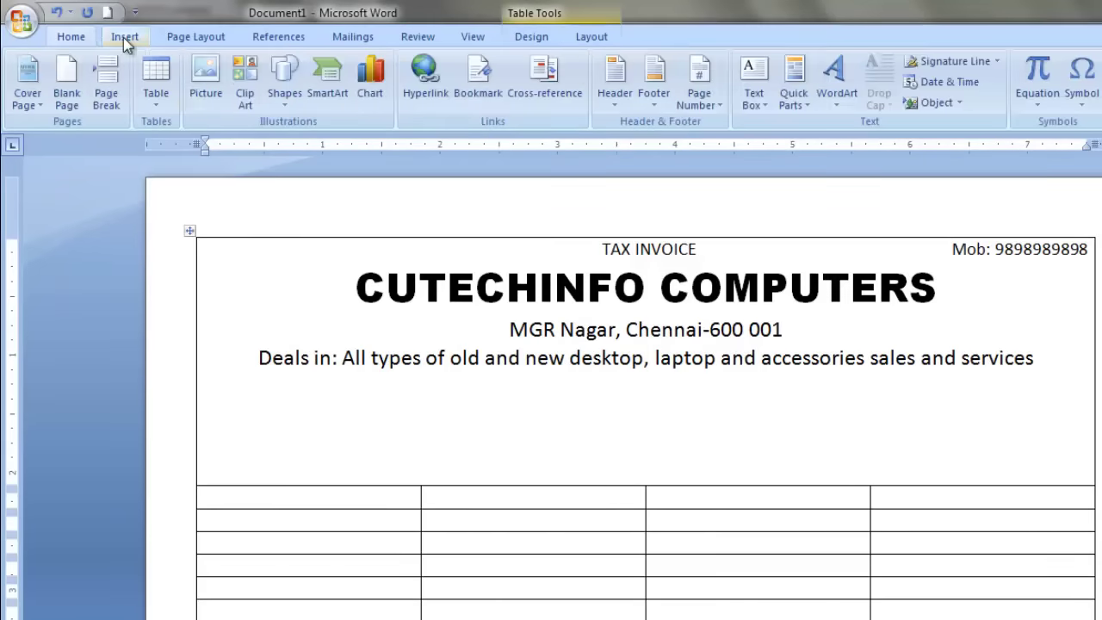
{"action": "left_click", "coordinate": [286, 107]}
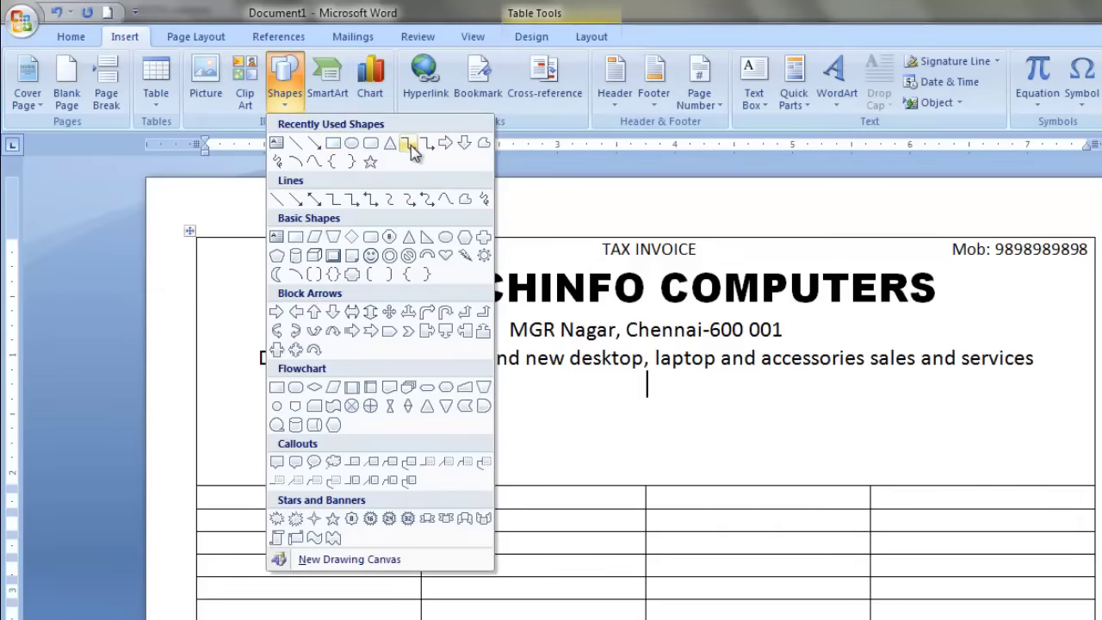
{"action": "left_click", "coordinate": [349, 143]}
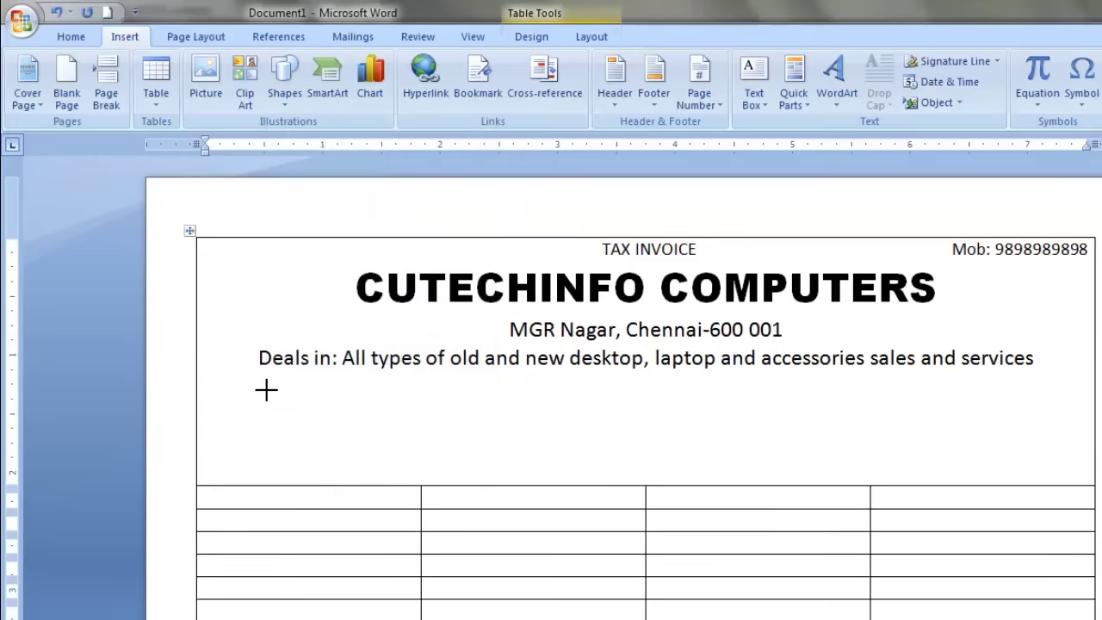
{"action": "left_click_drag", "start_coordinate": [266, 390], "coordinate": [352, 461]}
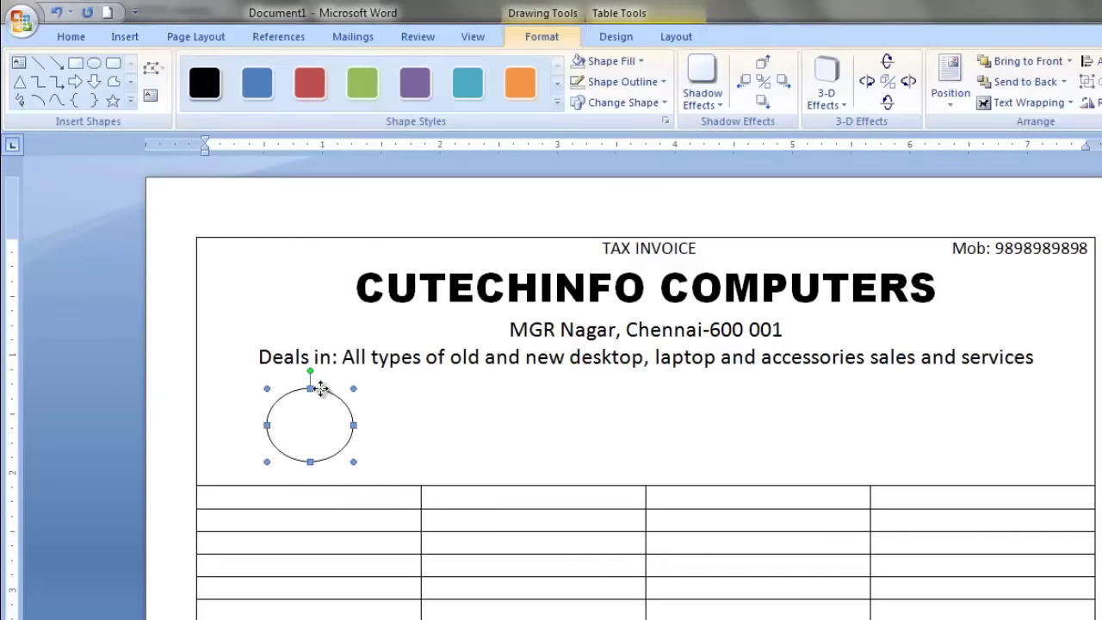
{"action": "left_click_drag", "start_coordinate": [320, 392], "coordinate": [303, 386]}
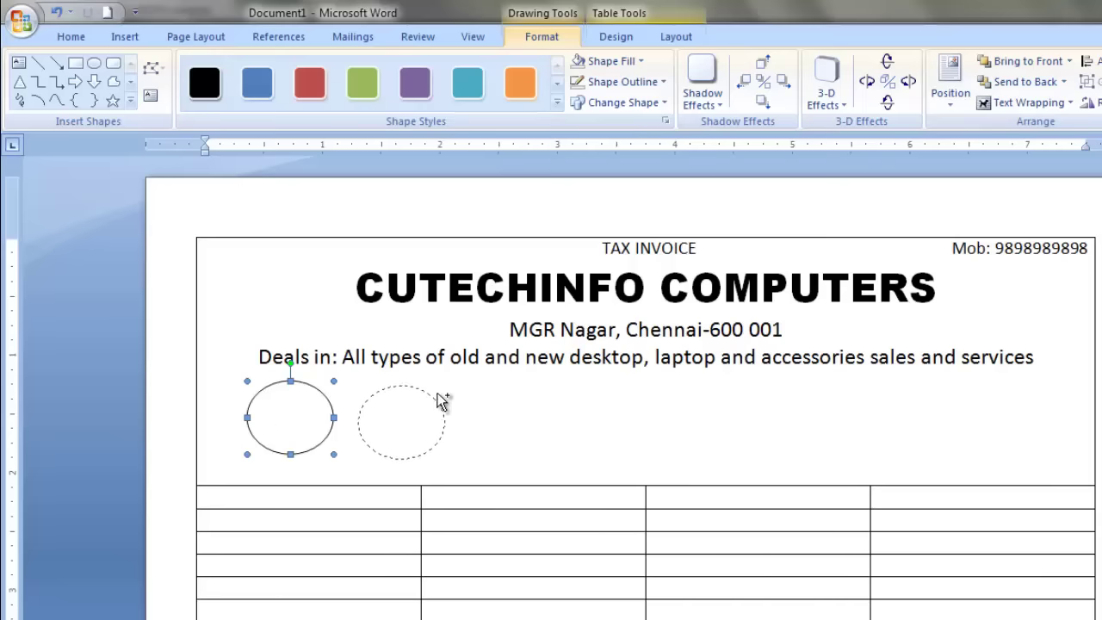
{"action": "left_click_drag", "start_coordinate": [437, 393], "coordinate": [437, 392]}
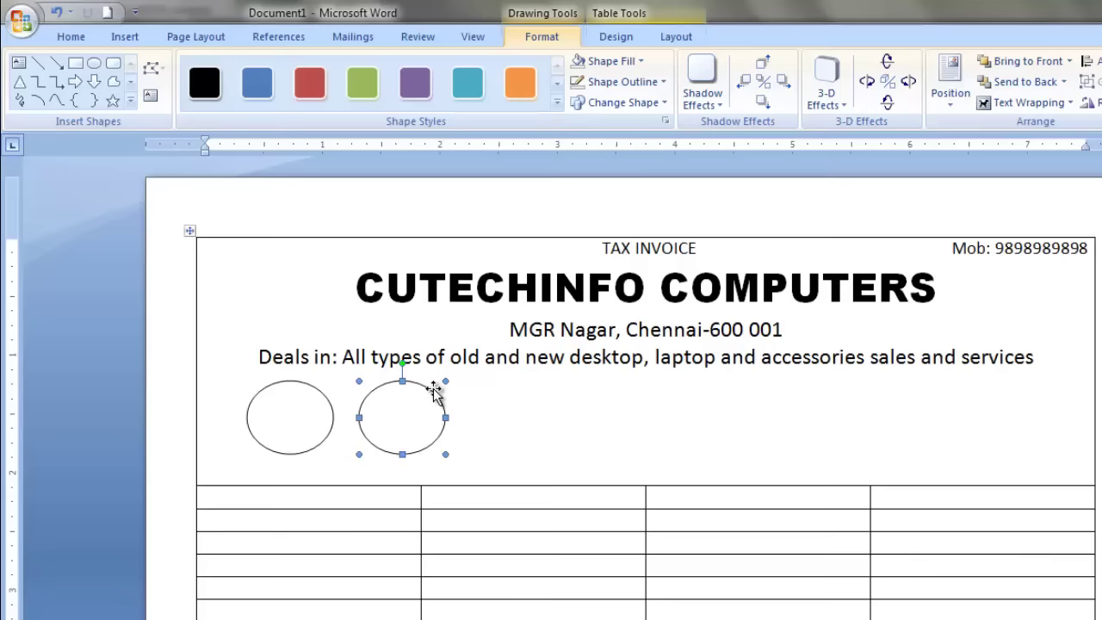
{"action": "left_click_drag", "start_coordinate": [436, 393], "coordinate": [551, 397]}
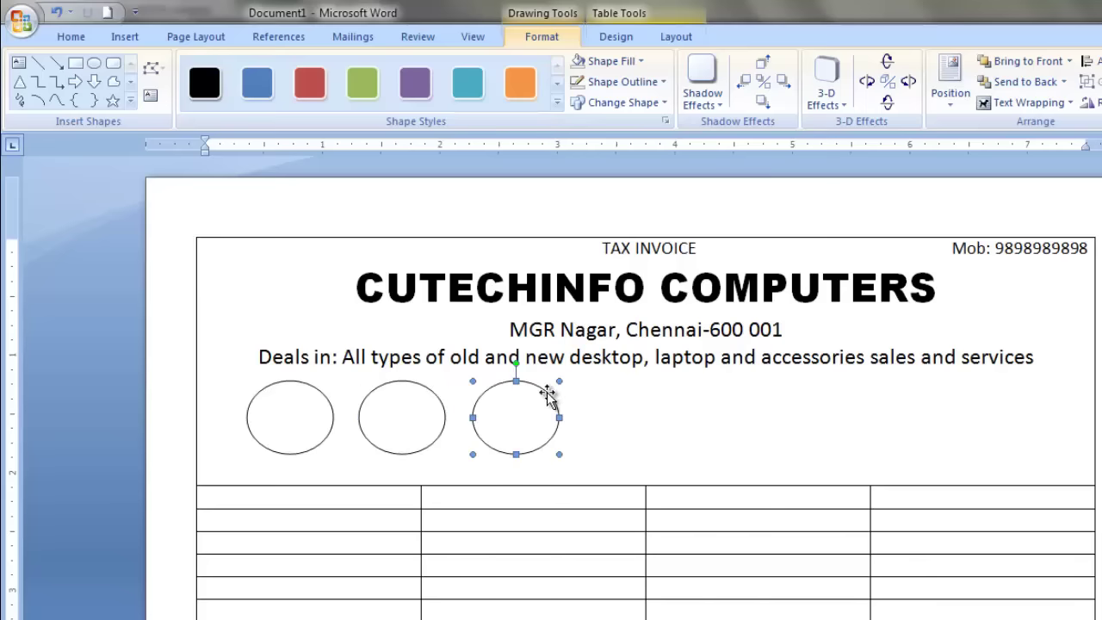
{"action": "left_click", "coordinate": [312, 391]}
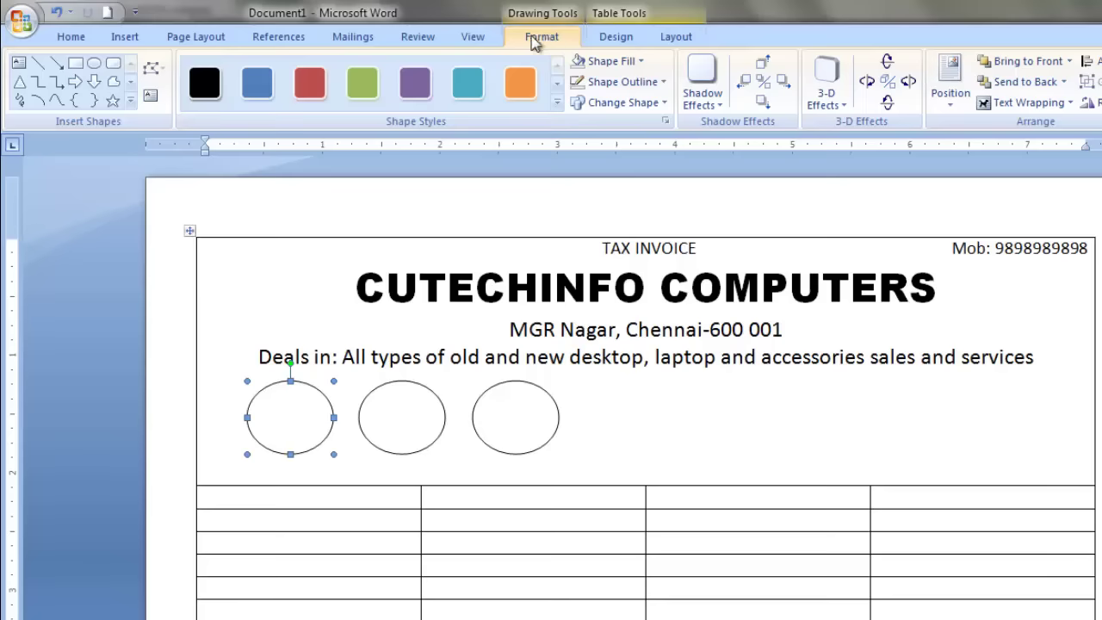
Step: Fill the first oval with the dell logo picture
{"action": "left_click", "coordinate": [641, 69]}
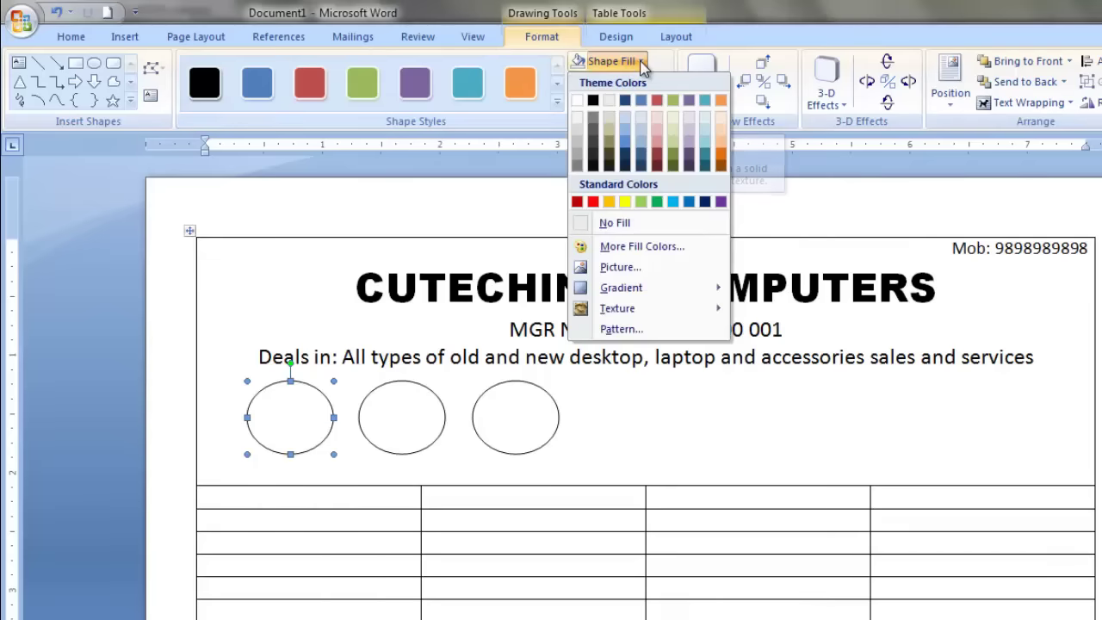
{"action": "left_click", "coordinate": [635, 268]}
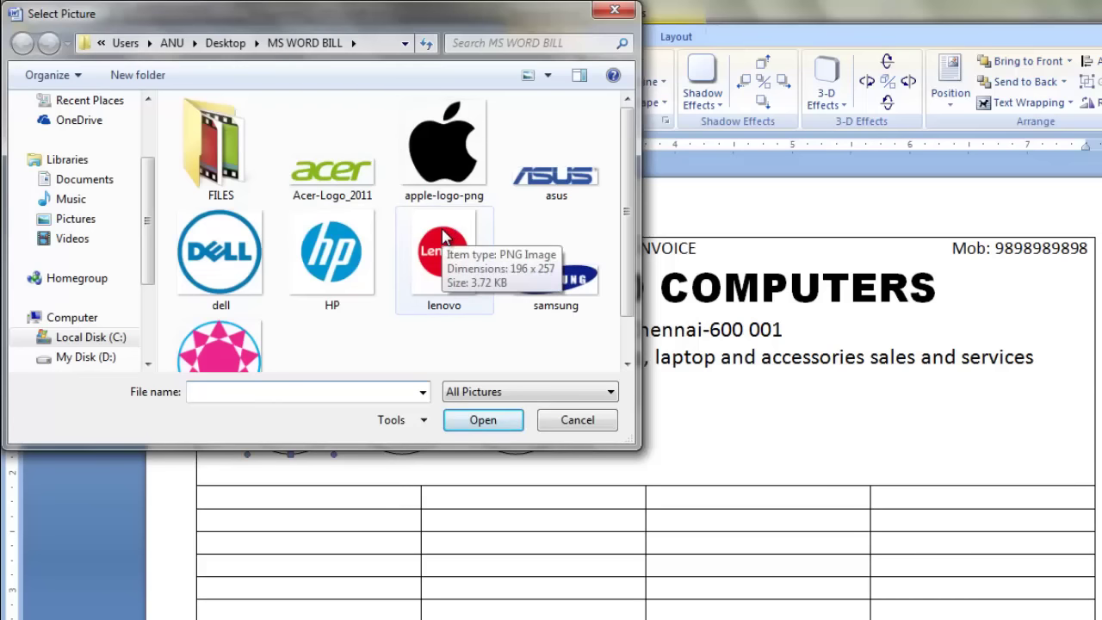
{"action": "left_click", "coordinate": [221, 260]}
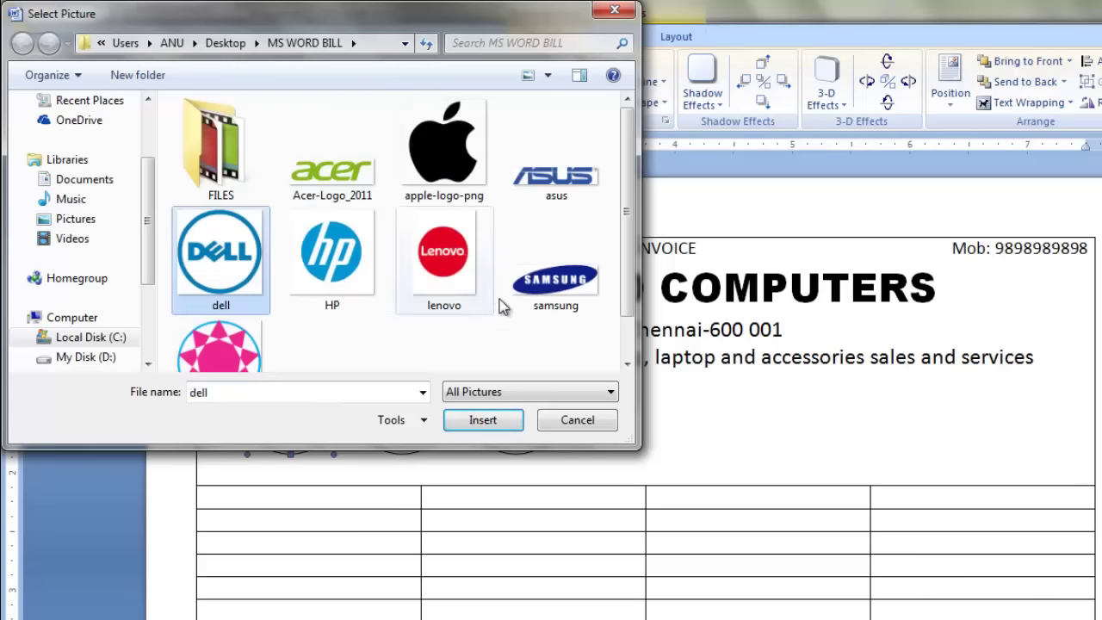
{"action": "left_click", "coordinate": [481, 431]}
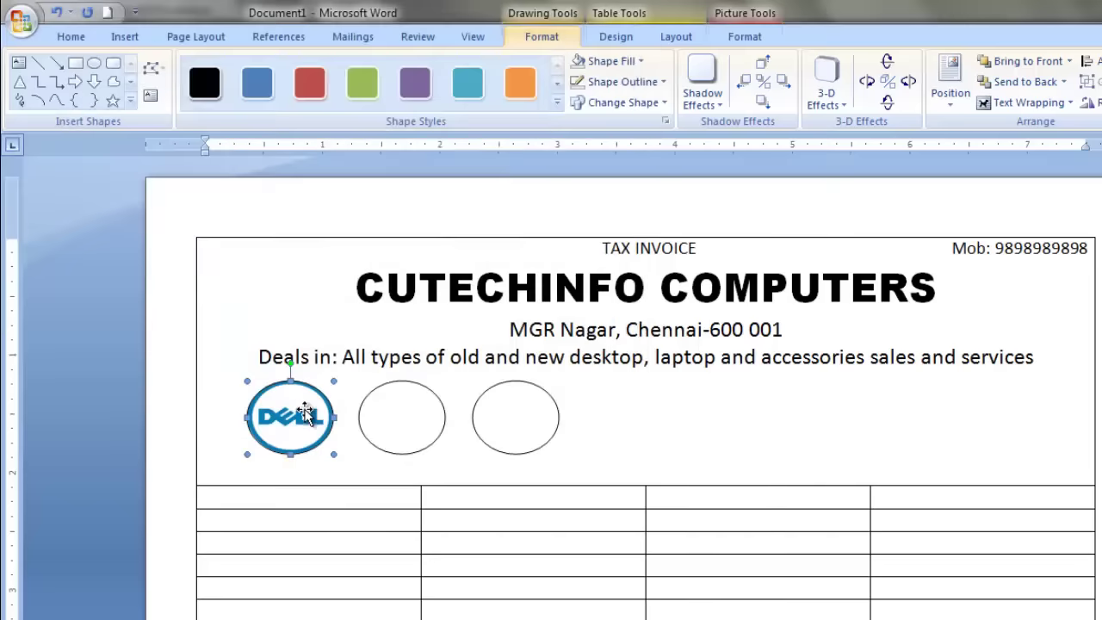
Step: Fill the second oval with the HP logo picture
{"action": "left_click", "coordinate": [391, 447]}
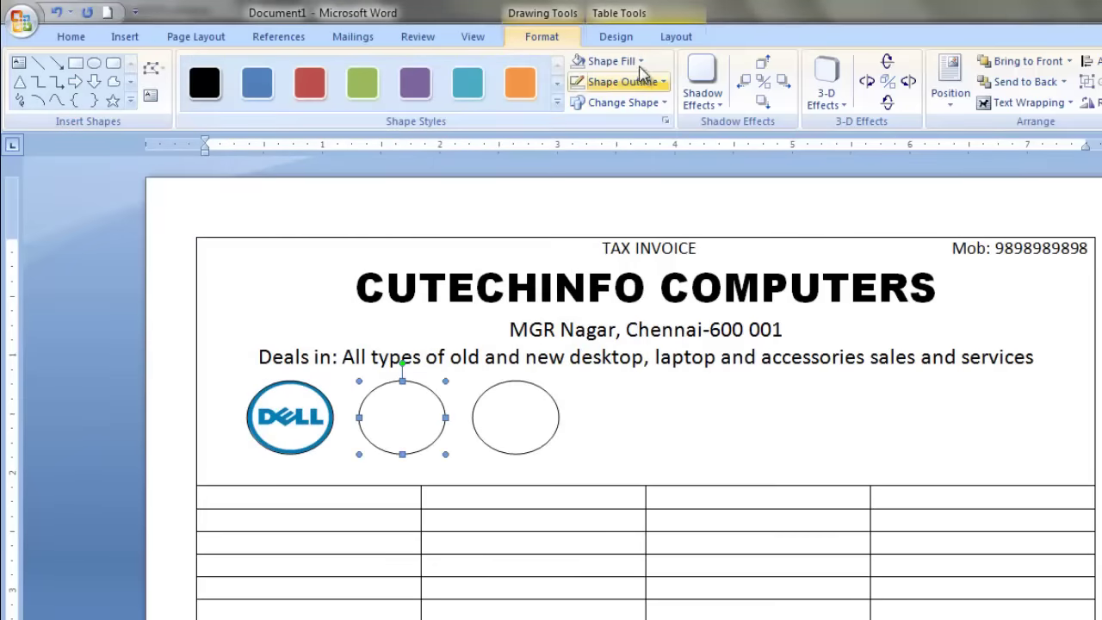
{"action": "left_click", "coordinate": [607, 60]}
{"action": "left_click", "coordinate": [623, 266]}
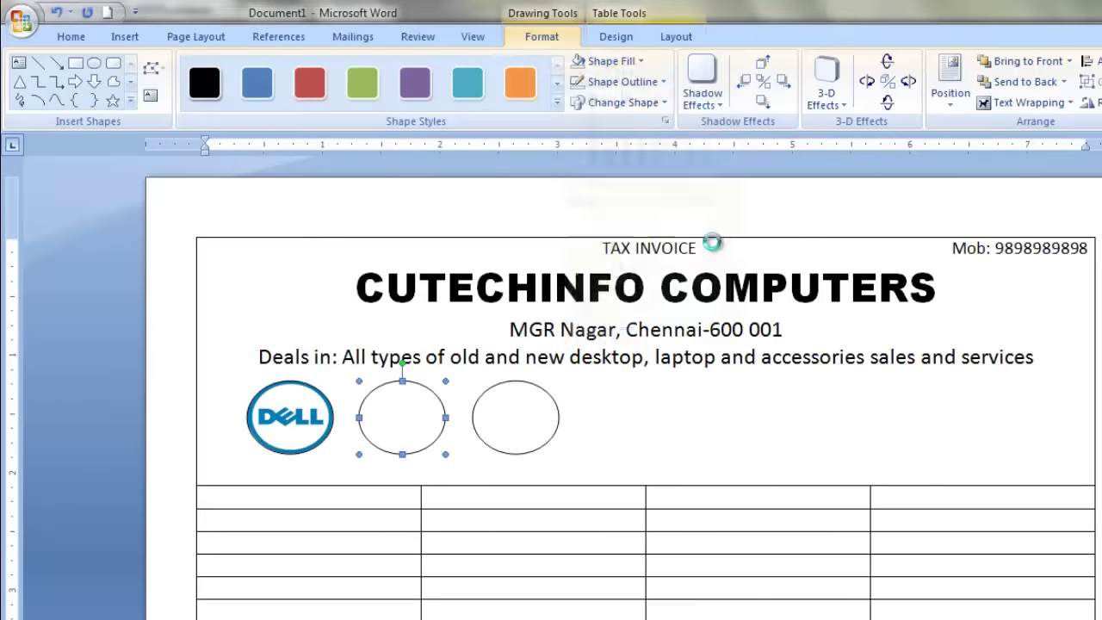
{"action": "left_click", "coordinate": [327, 274]}
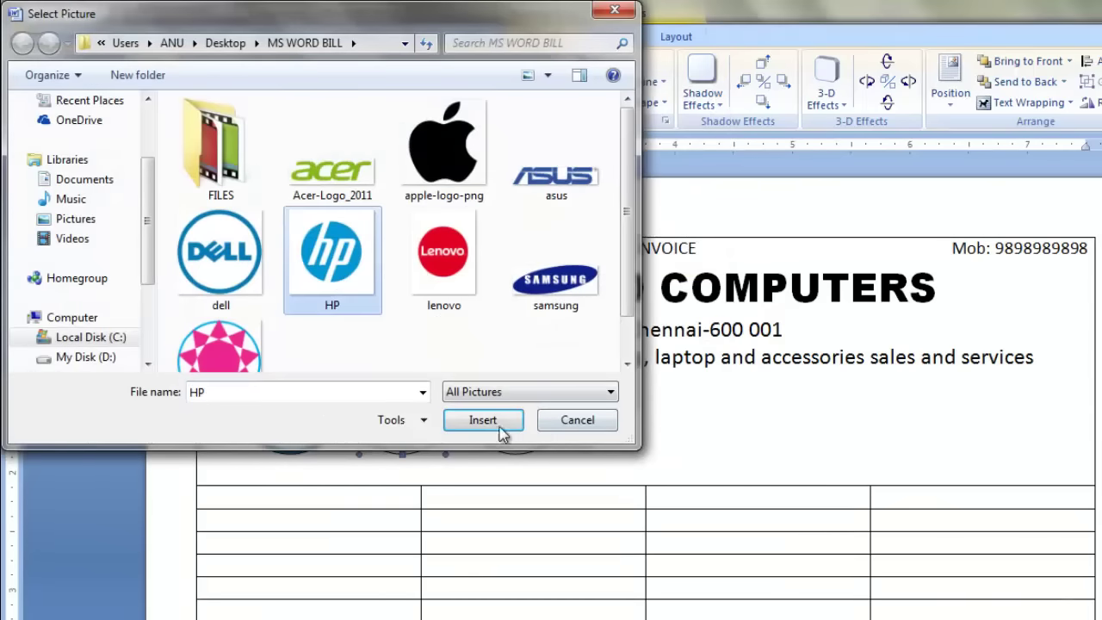
{"action": "left_click", "coordinate": [508, 418]}
Step: Fill the third oval with the lenovo logo picture
{"action": "left_click", "coordinate": [548, 394]}
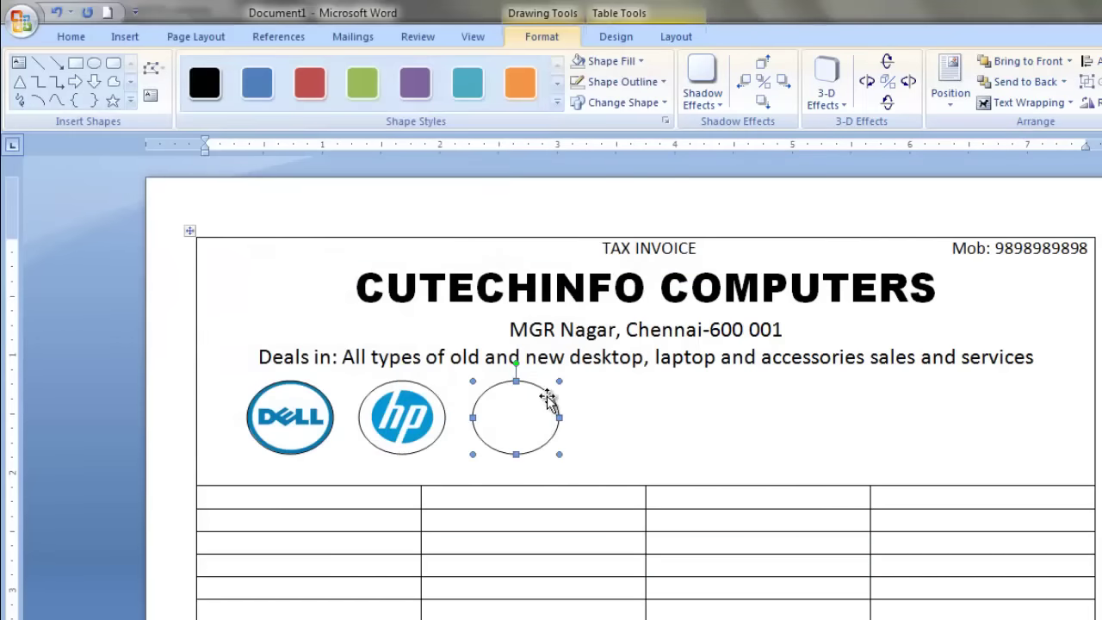
{"action": "left_click", "coordinate": [633, 62]}
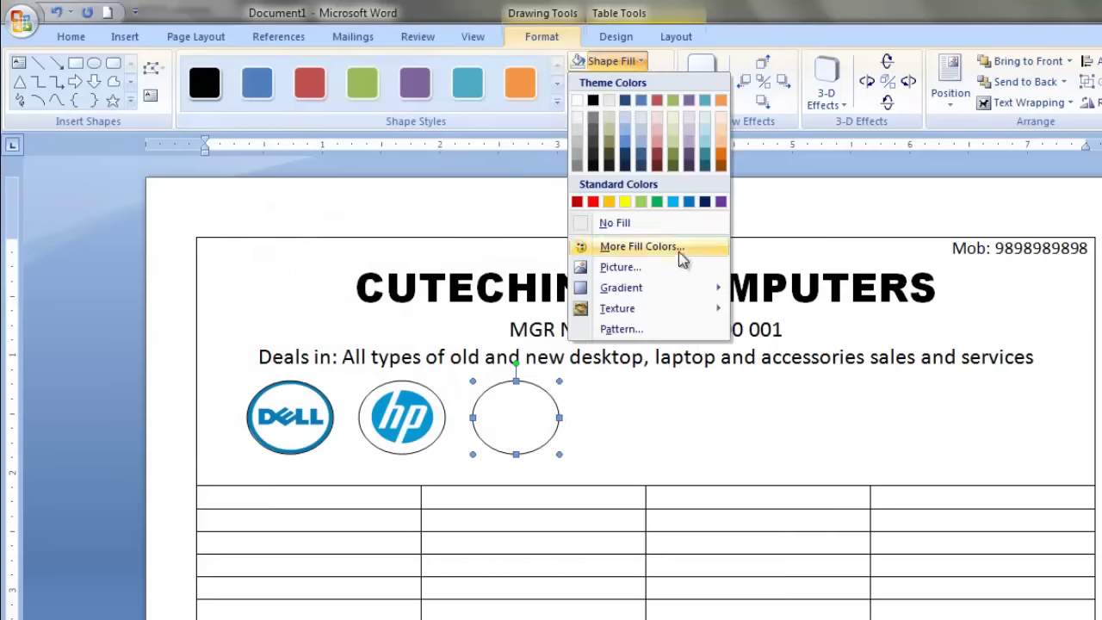
{"action": "left_click", "coordinate": [634, 269]}
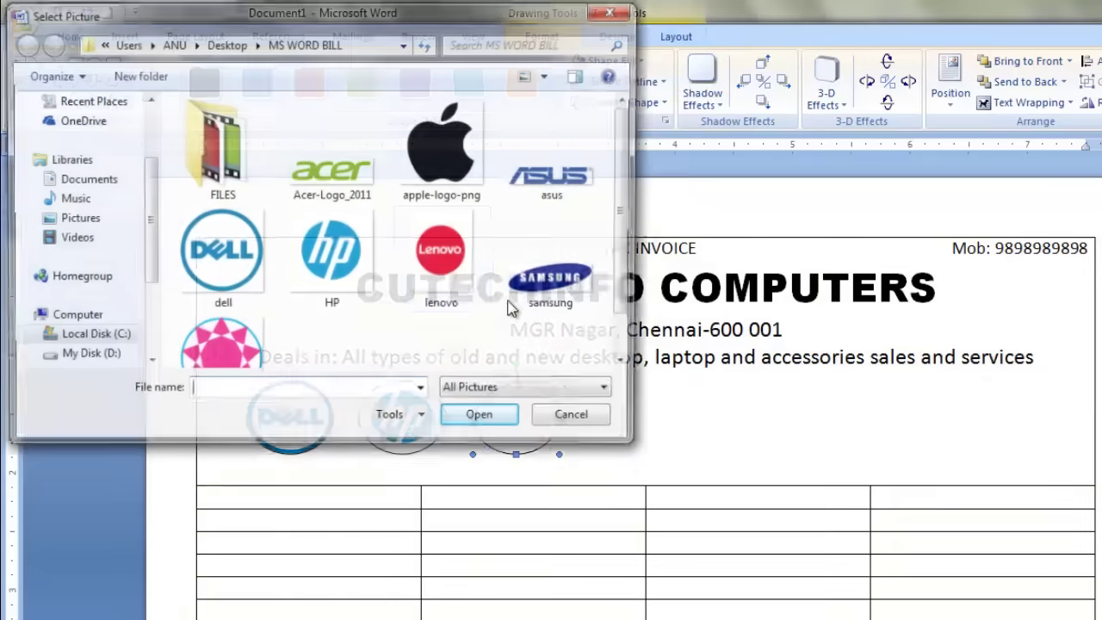
{"action": "left_click", "coordinate": [443, 258]}
{"action": "left_click", "coordinate": [516, 421]}
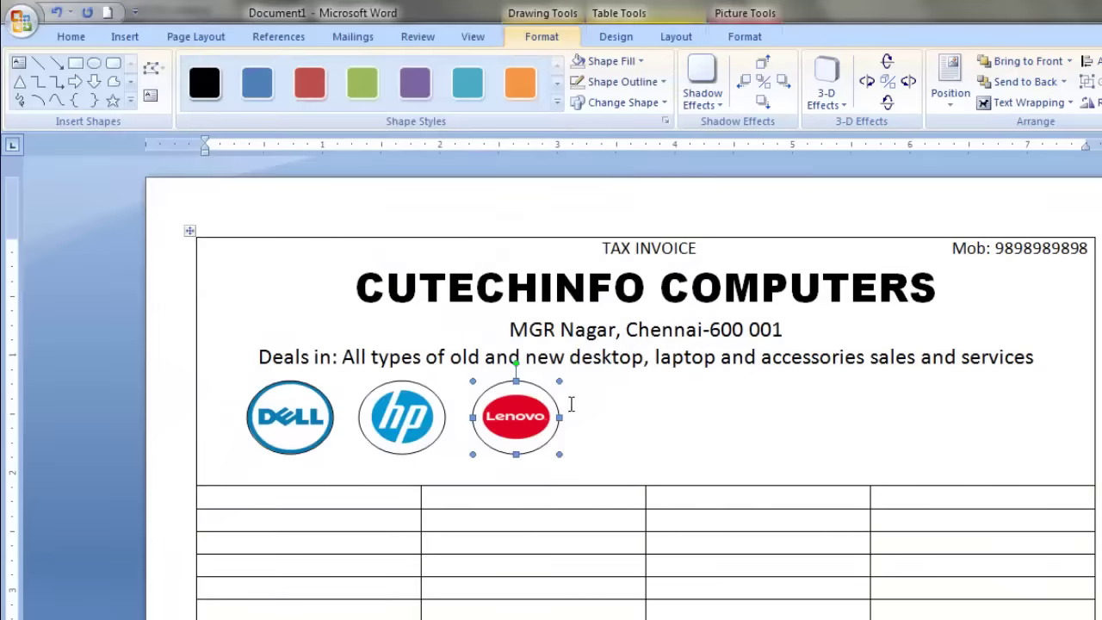
{"action": "left_click", "coordinate": [645, 421]}
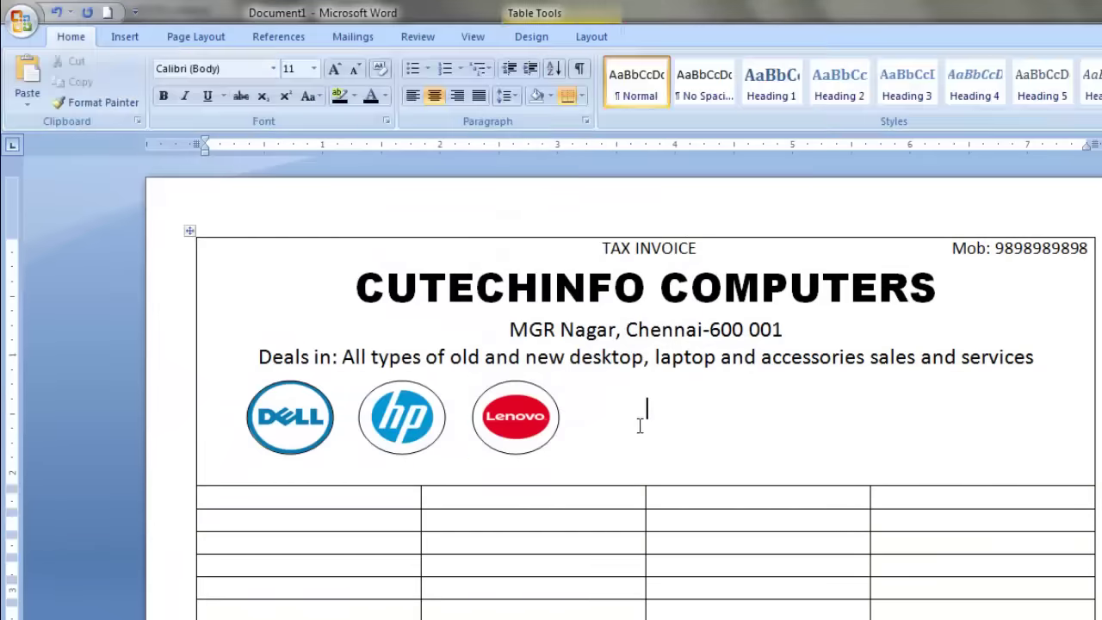
Step: Draw a rectangle beside the Lenovo oval and place a copy to its right
{"action": "left_click", "coordinate": [135, 36]}
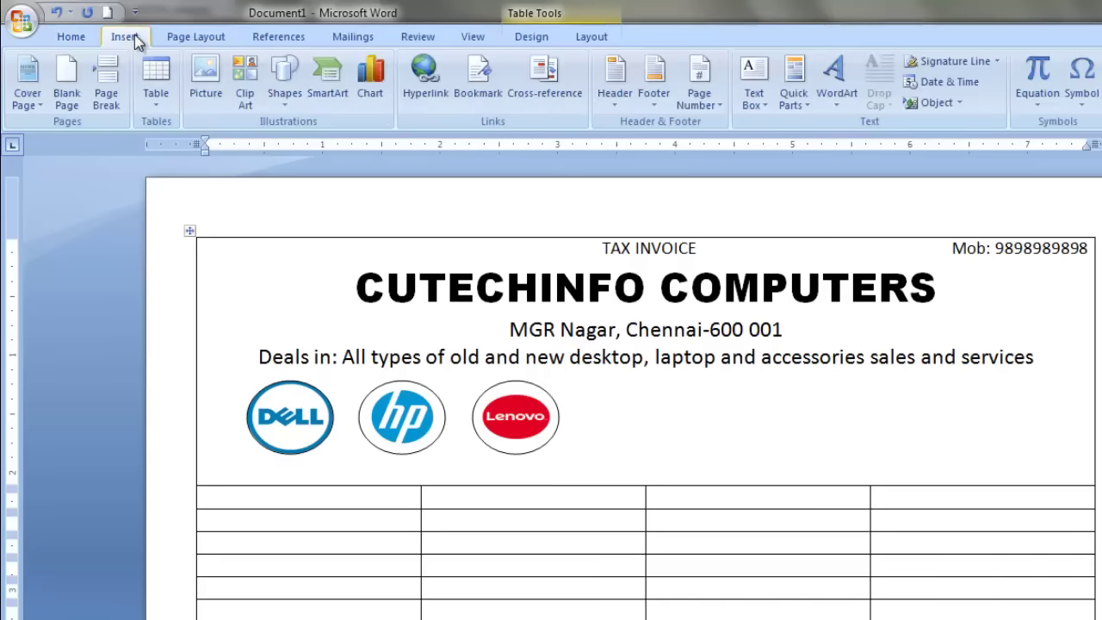
{"action": "left_click", "coordinate": [287, 86]}
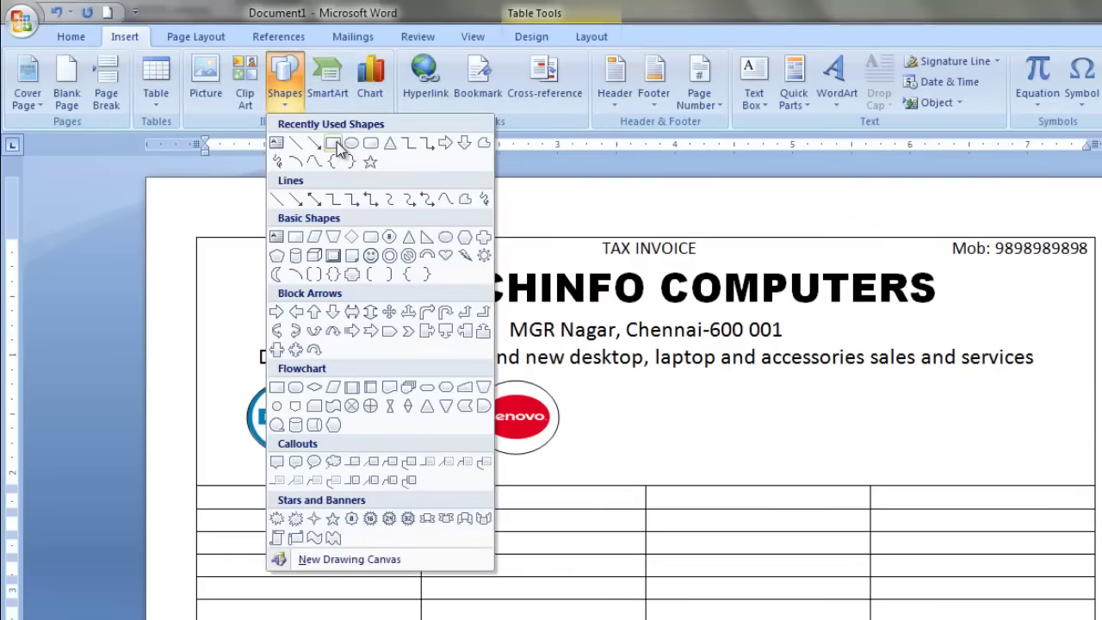
{"action": "left_click", "coordinate": [336, 142]}
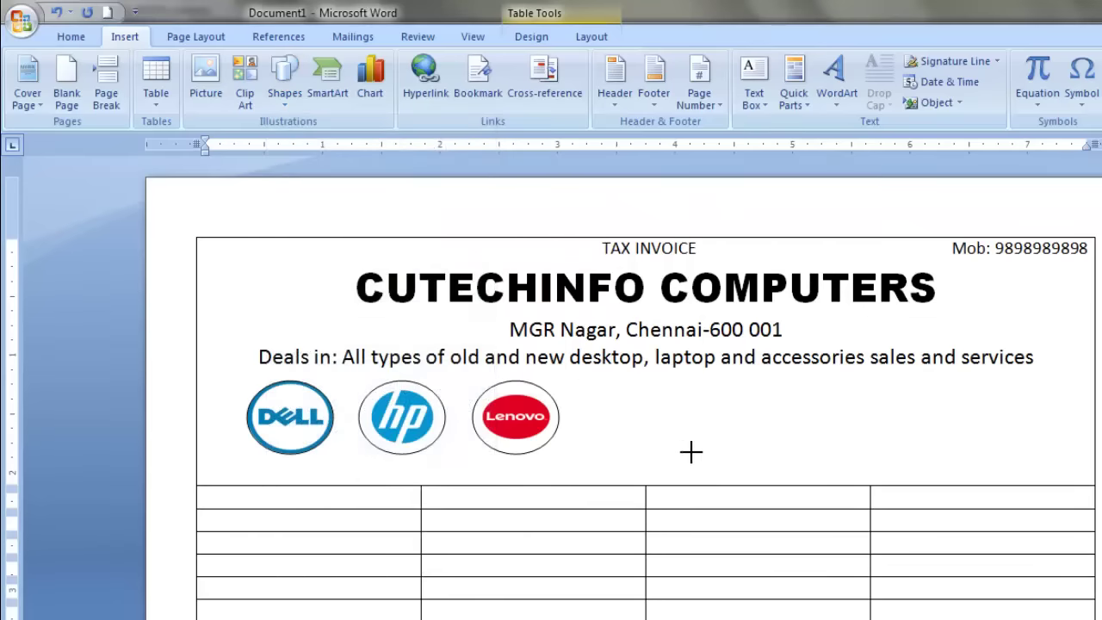
{"action": "left_click_drag", "start_coordinate": [579, 391], "coordinate": [717, 454]}
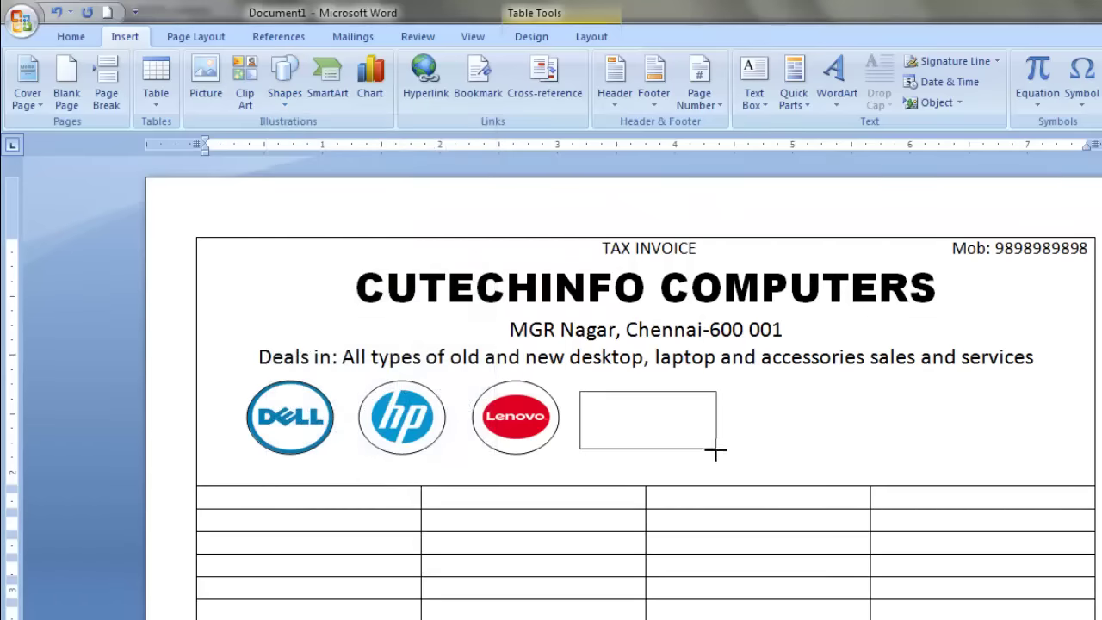
{"action": "left_click_drag", "start_coordinate": [715, 433], "coordinate": [871, 433]}
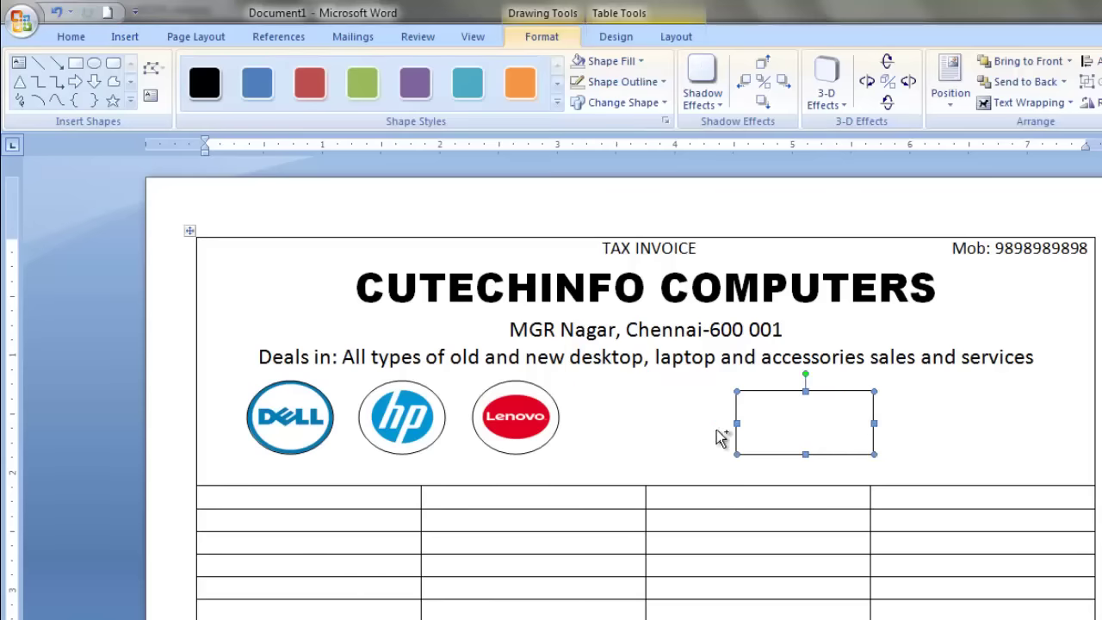
{"action": "key", "text": "ctrl+z"}
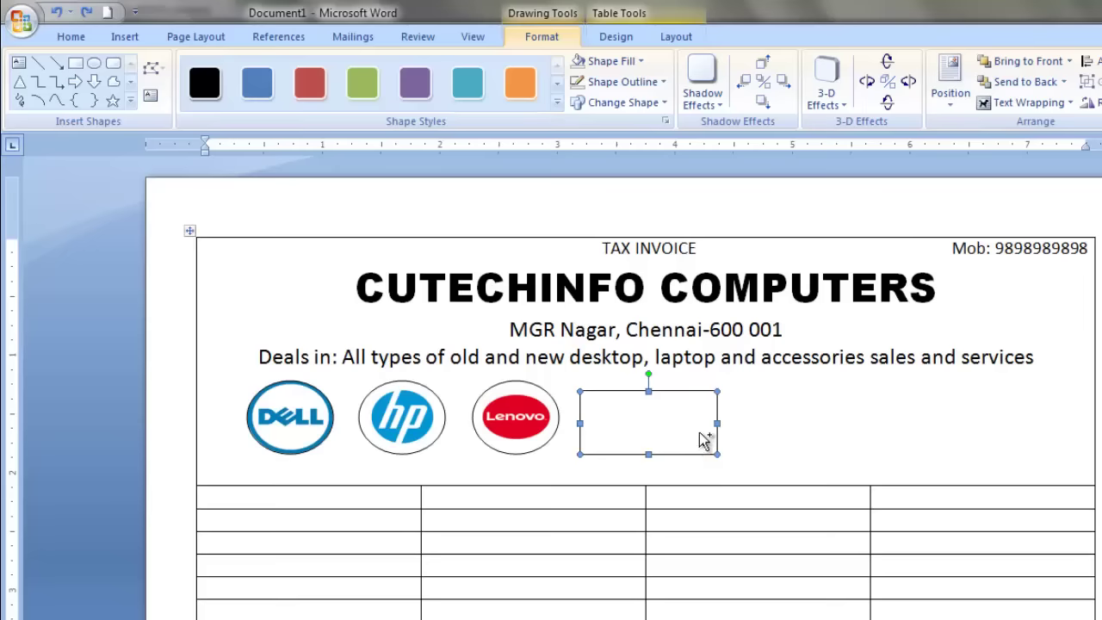
{"action": "left_click_drag", "start_coordinate": [692, 446], "coordinate": [862, 440]}
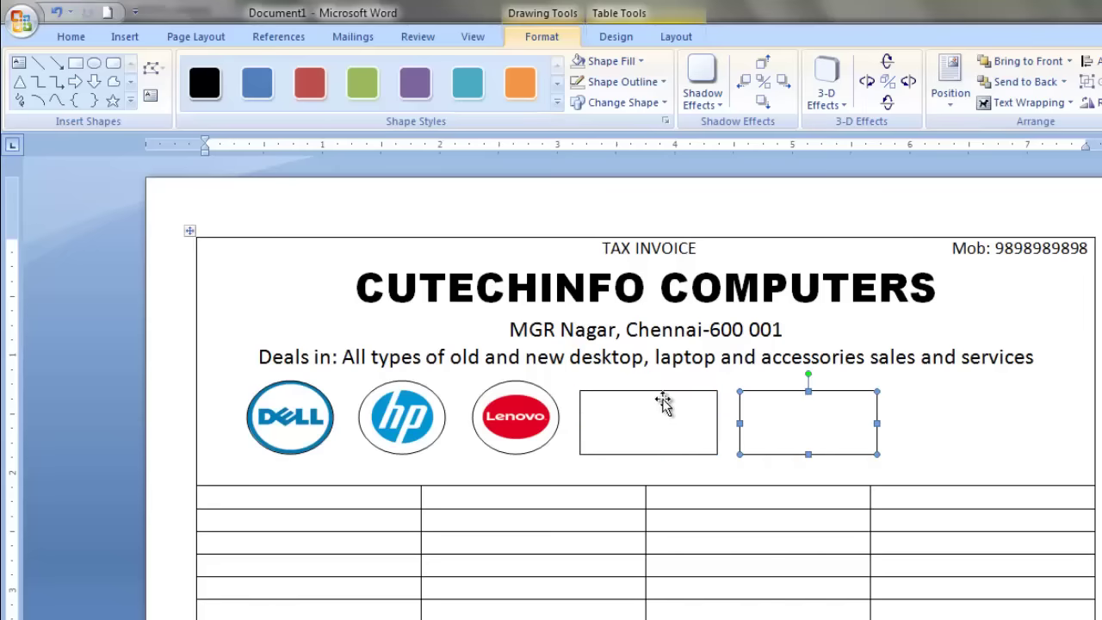
Step: Fill the left rectangle with the asus logo picture
{"action": "left_click", "coordinate": [652, 391]}
{"action": "left_click", "coordinate": [613, 61]}
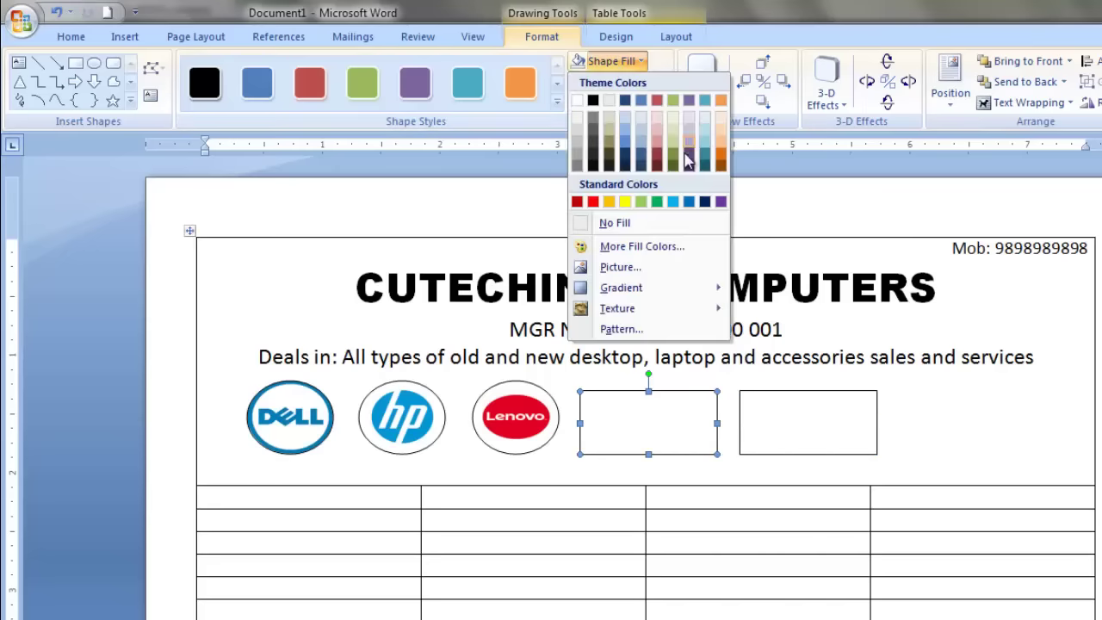
{"action": "left_click", "coordinate": [618, 267]}
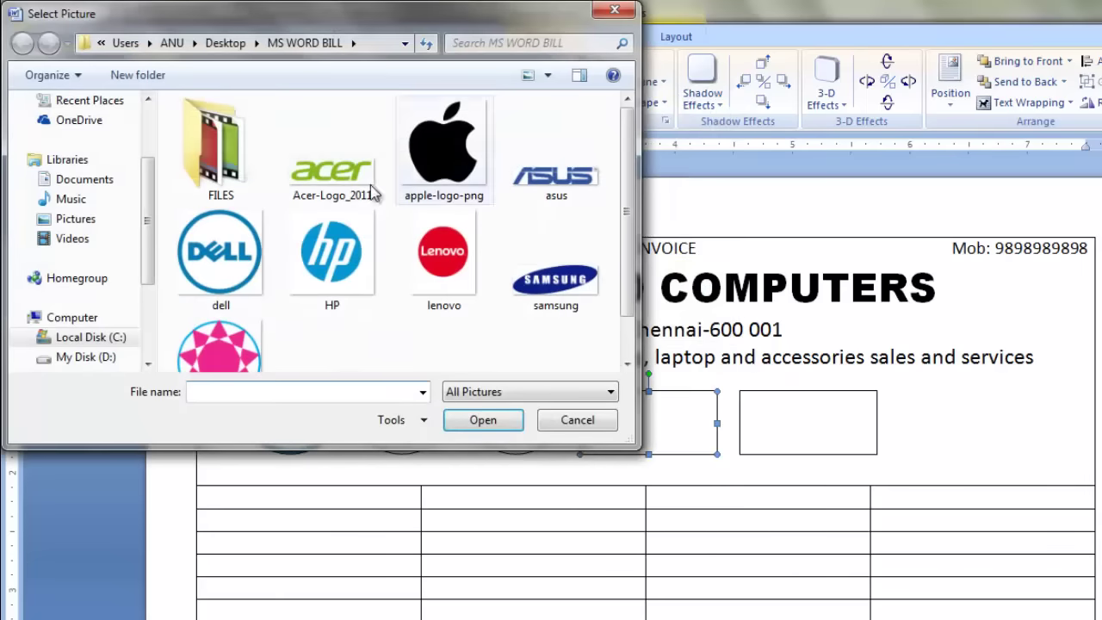
{"action": "left_click", "coordinate": [582, 196]}
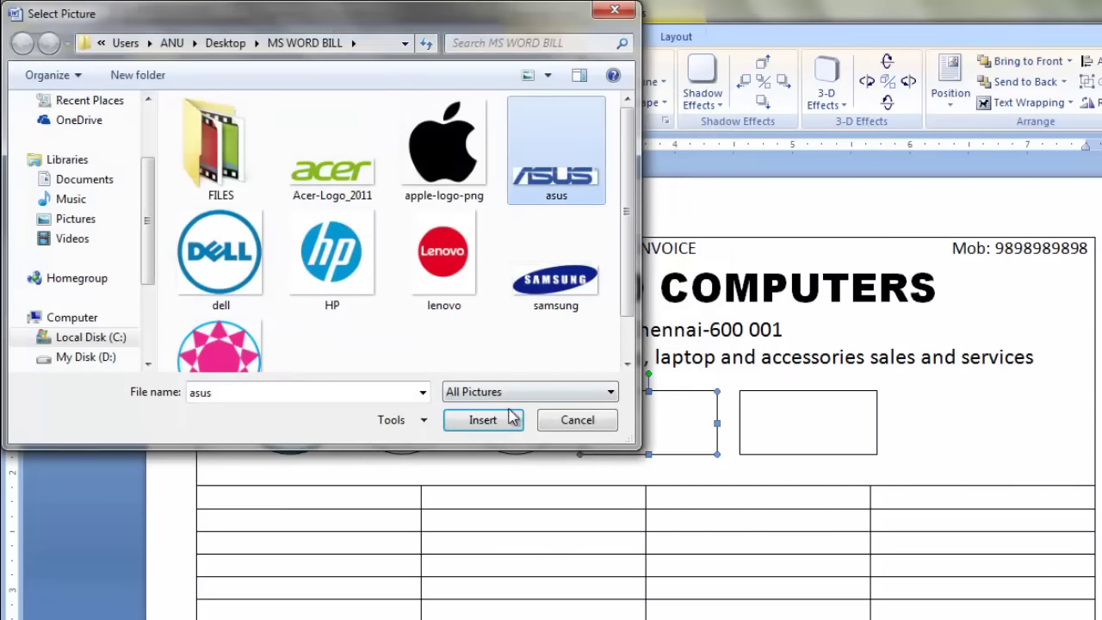
{"action": "left_click", "coordinate": [482, 420]}
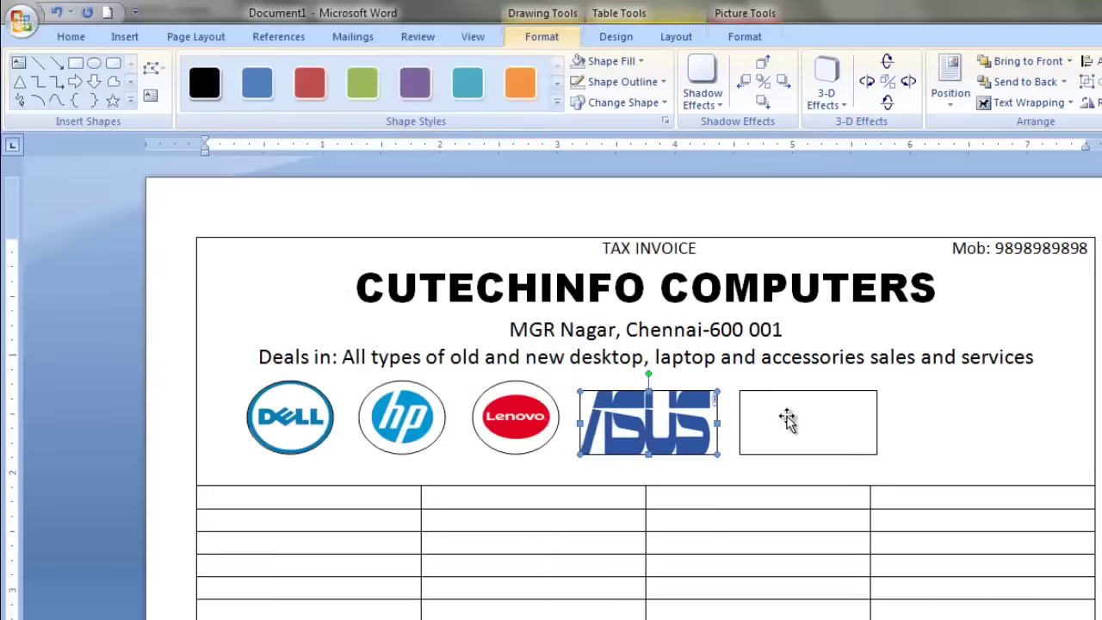
Step: Fill the right rectangle with the Acer-Logo_2011 picture
{"action": "left_click", "coordinate": [617, 64]}
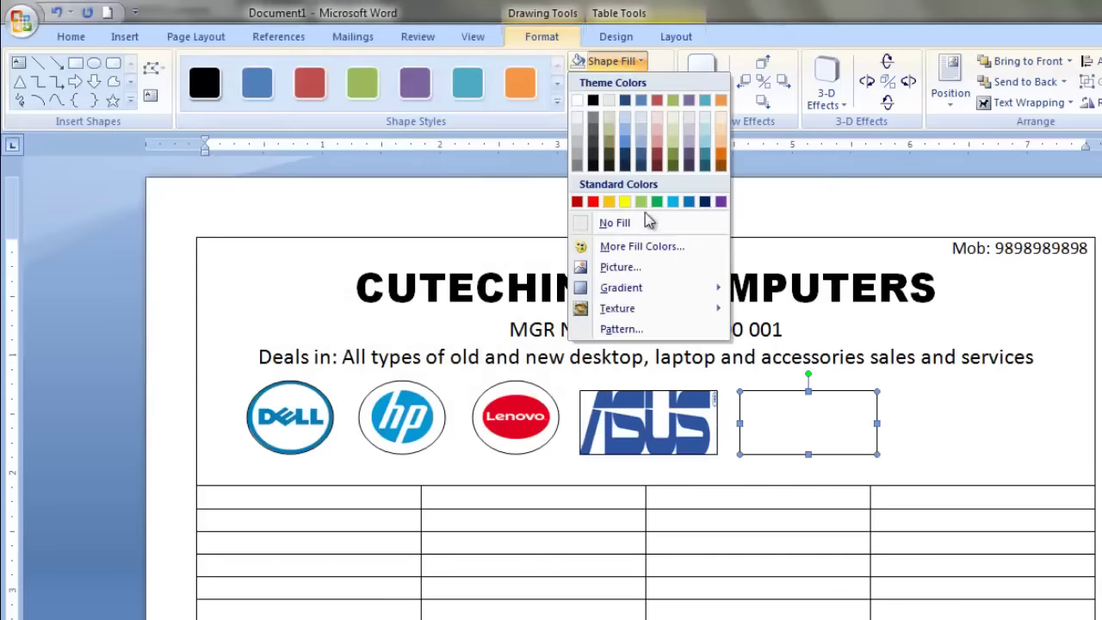
{"action": "left_click", "coordinate": [619, 270]}
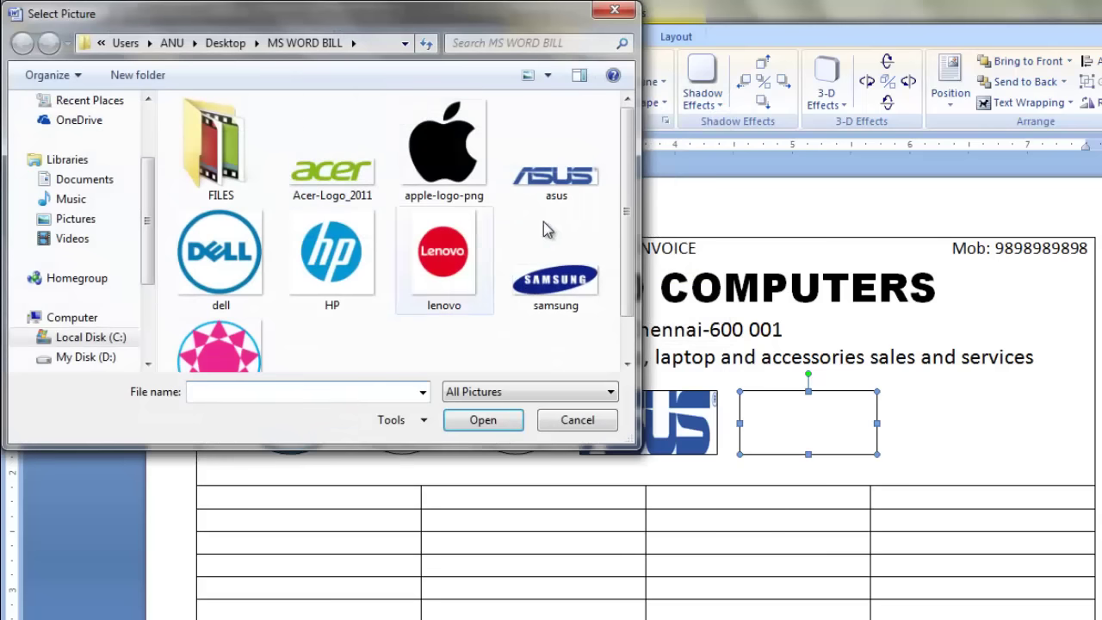
{"action": "left_click", "coordinate": [342, 170]}
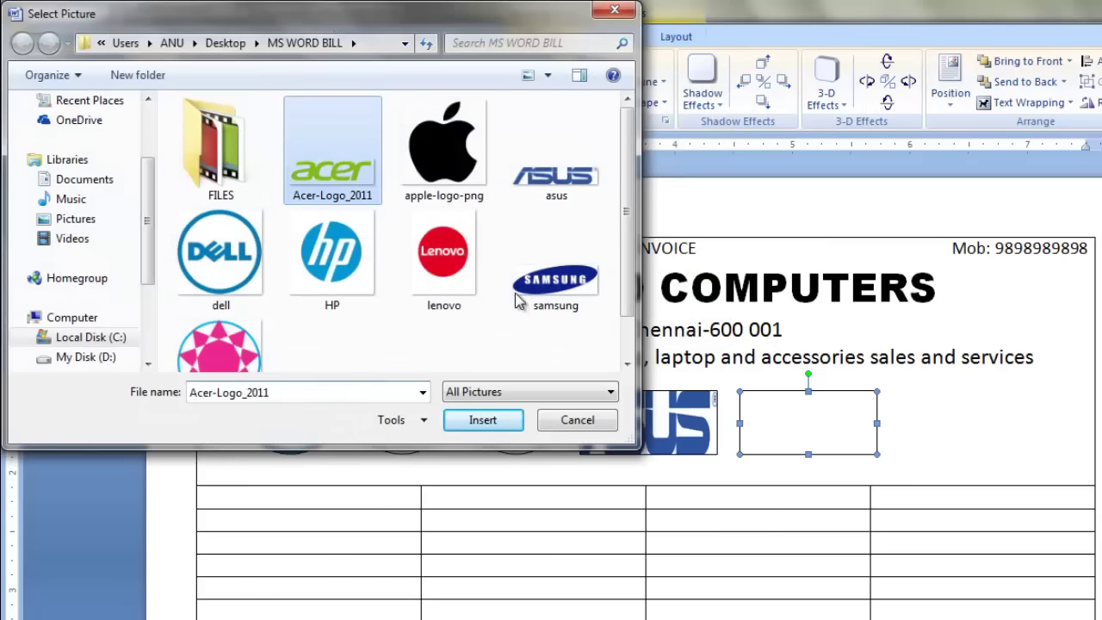
{"action": "left_click", "coordinate": [489, 424]}
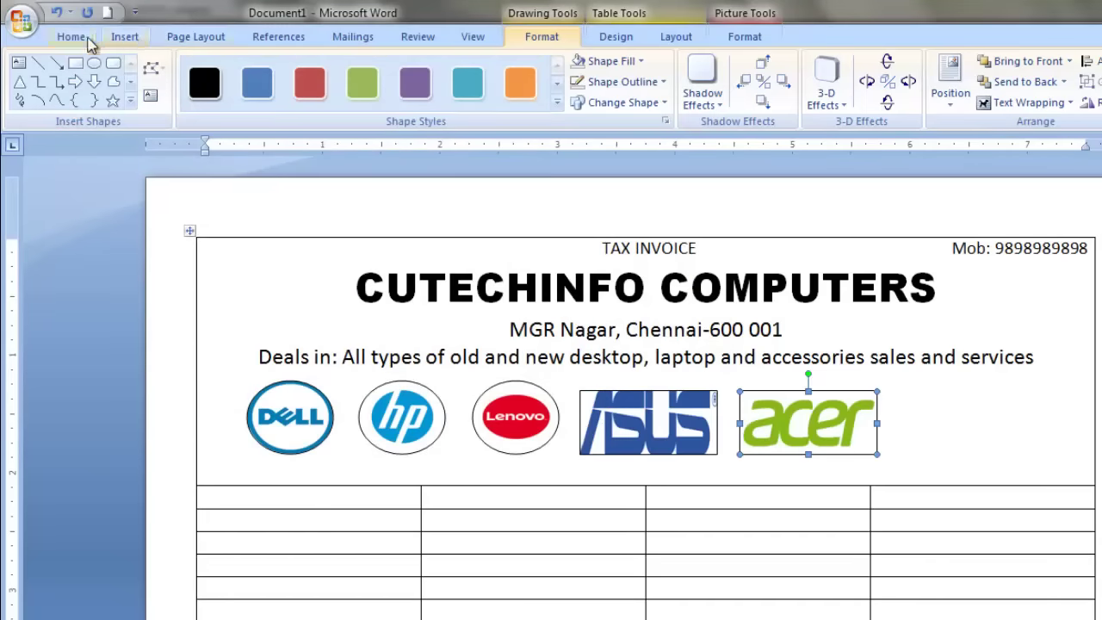
Step: Draw an empty oval to the right of the Acer logo
{"action": "left_click", "coordinate": [94, 63]}
{"action": "left_click_drag", "start_coordinate": [917, 403], "coordinate": [1011, 463]}
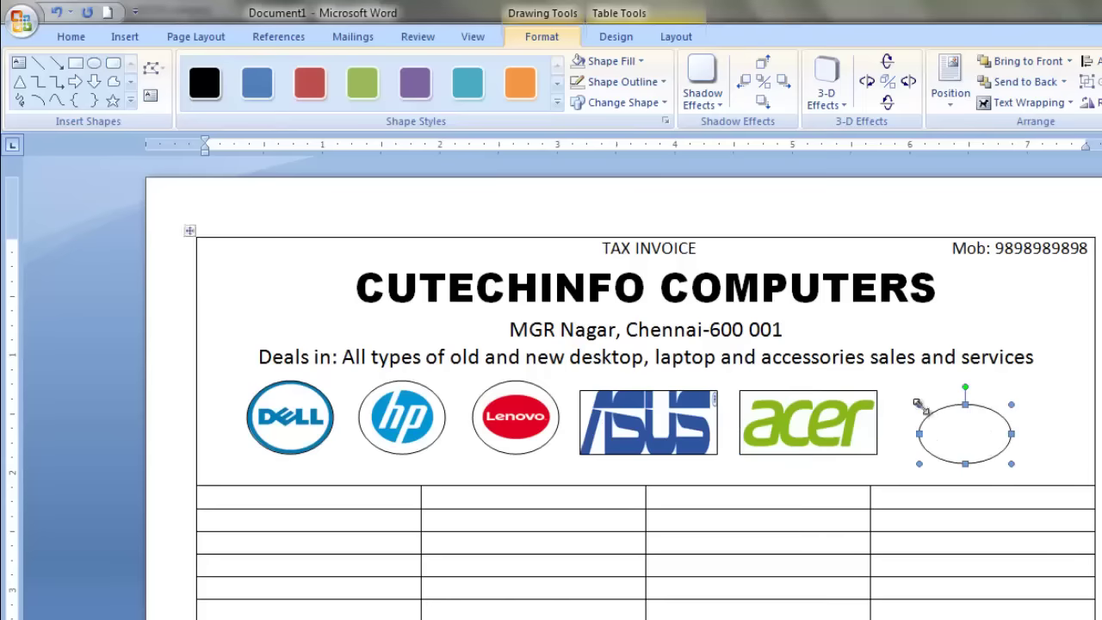
{"action": "left_click_drag", "start_coordinate": [901, 388], "coordinate": [902, 391]}
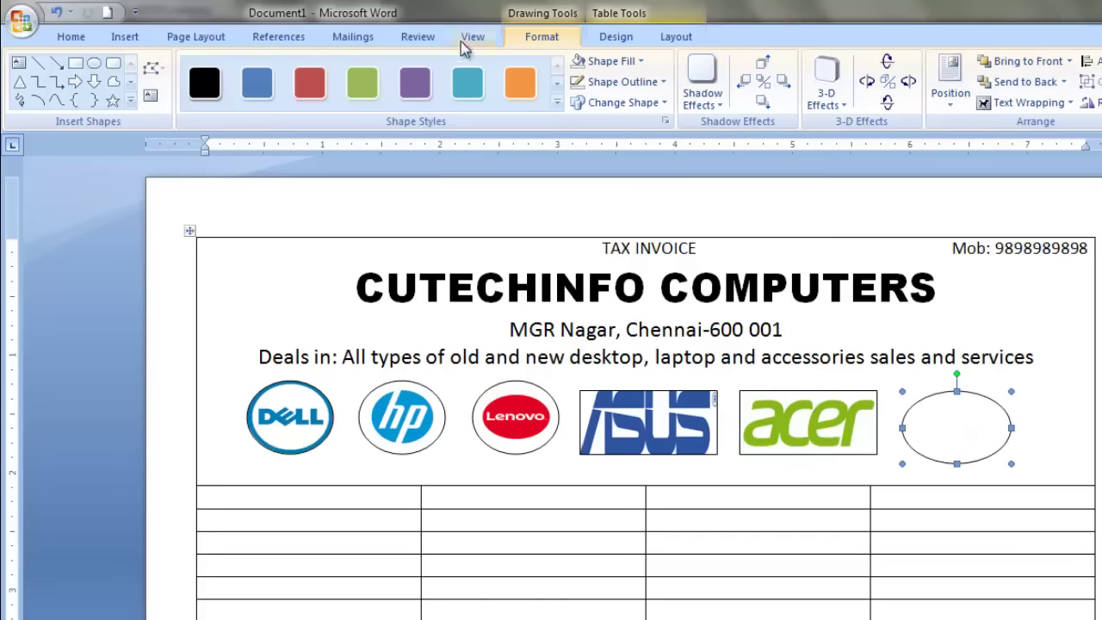
Step: Fill the oval with the apple-logo-png picture and enlarge it slightly
{"action": "left_click", "coordinate": [640, 61]}
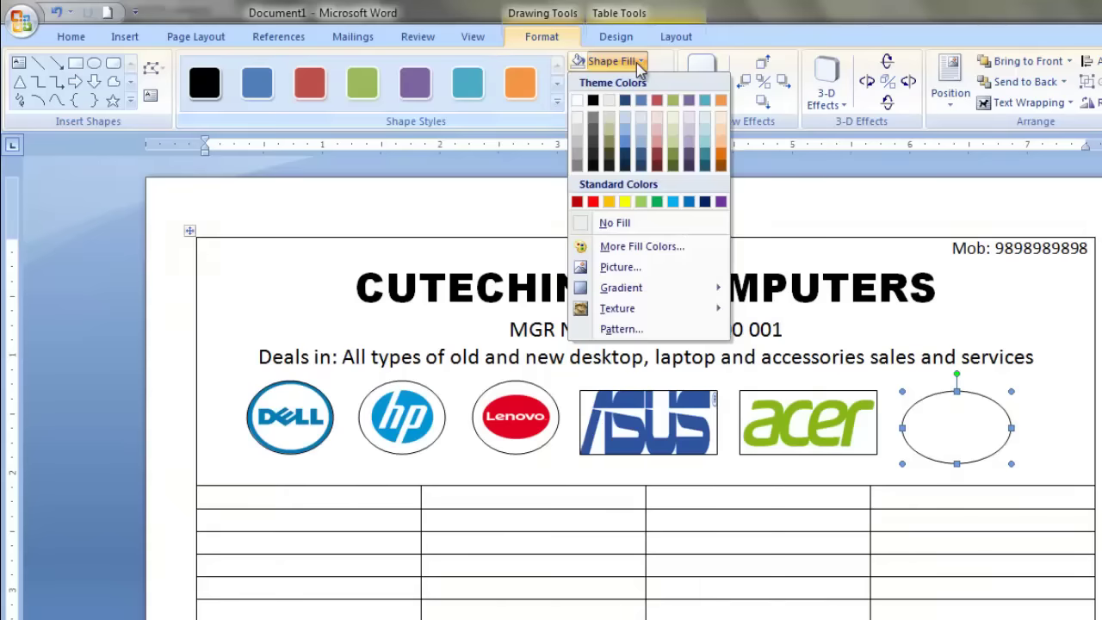
{"action": "left_click", "coordinate": [633, 268]}
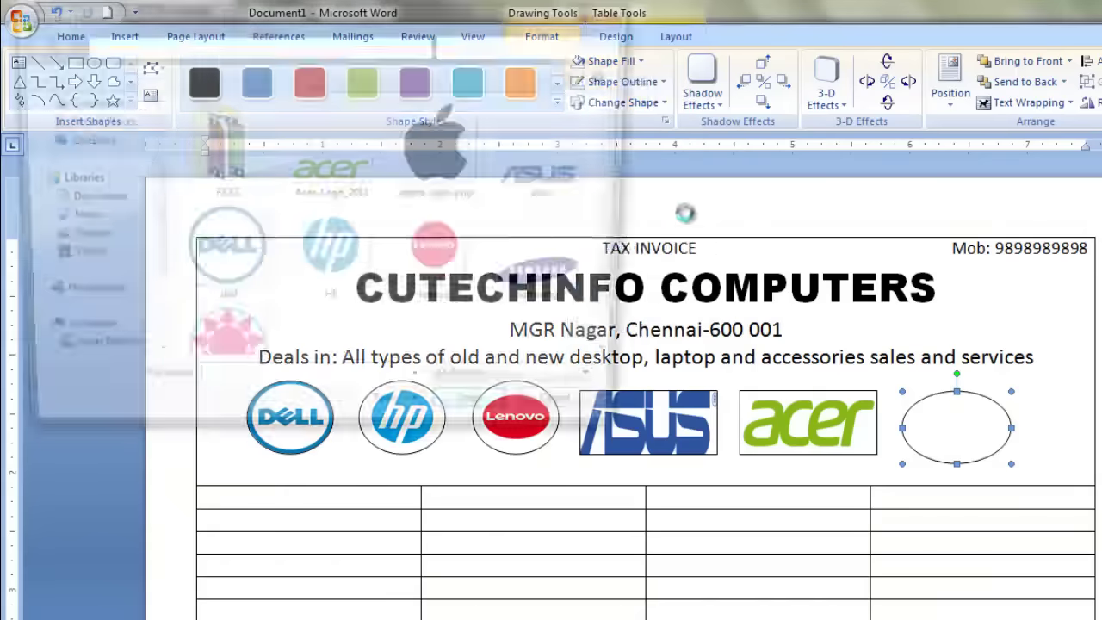
{"action": "left_click", "coordinate": [443, 147]}
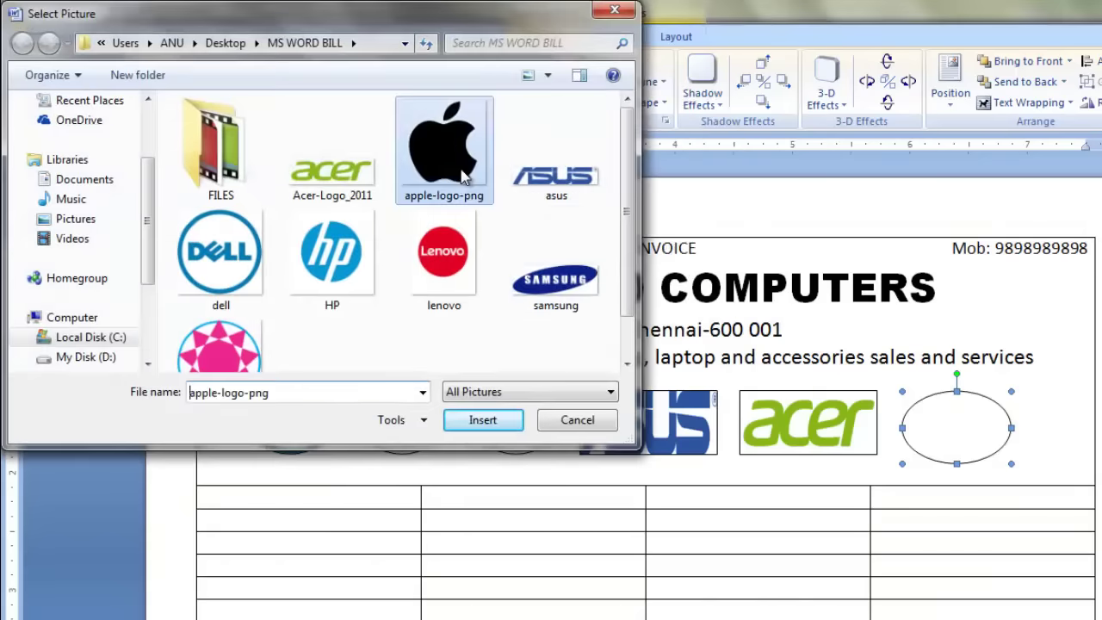
{"action": "left_click", "coordinate": [485, 421]}
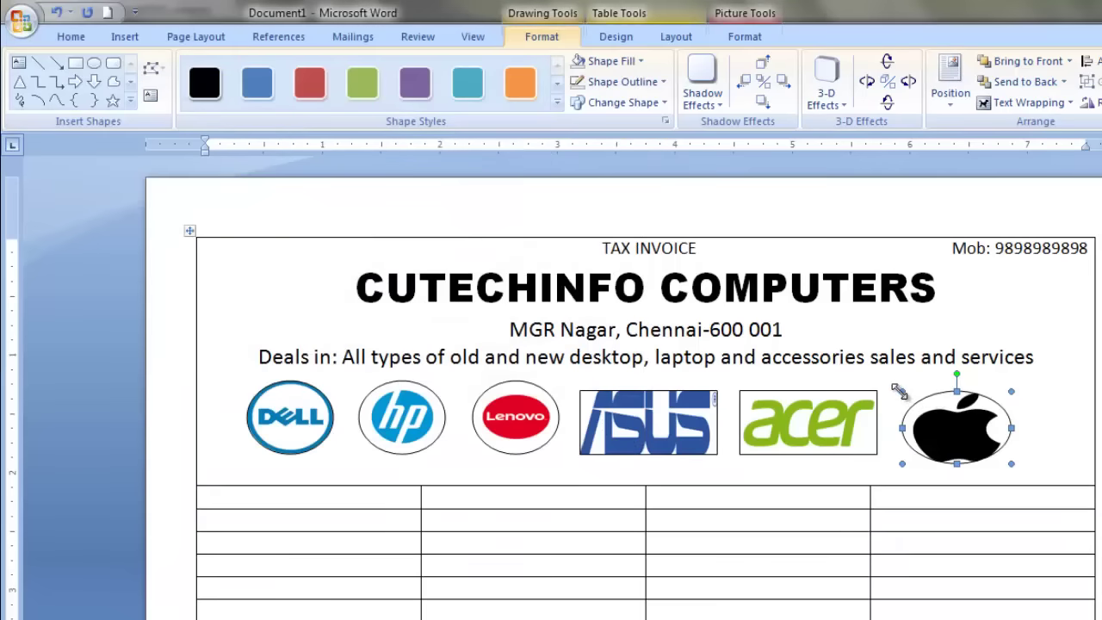
{"action": "left_click_drag", "start_coordinate": [901, 392], "coordinate": [895, 381]}
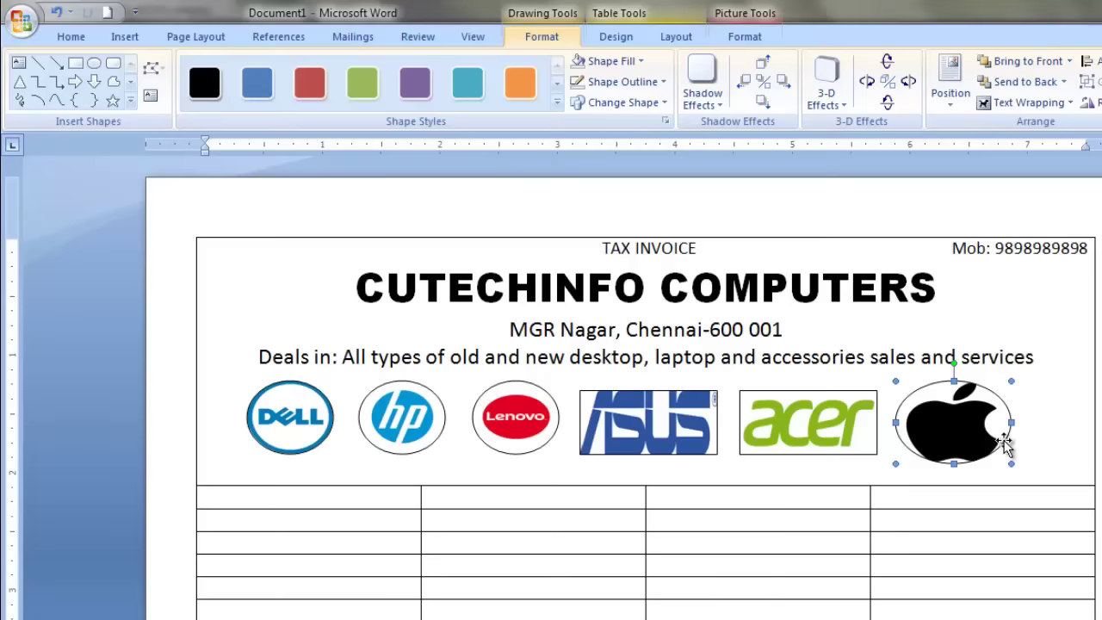
Step: Select the Dell, HP, Lenovo, ASUS, Acer and Apple logos together
{"action": "left_click", "coordinate": [1020, 440]}
{"action": "left_click", "coordinate": [976, 437]}
{"action": "left_click", "coordinate": [824, 404]}
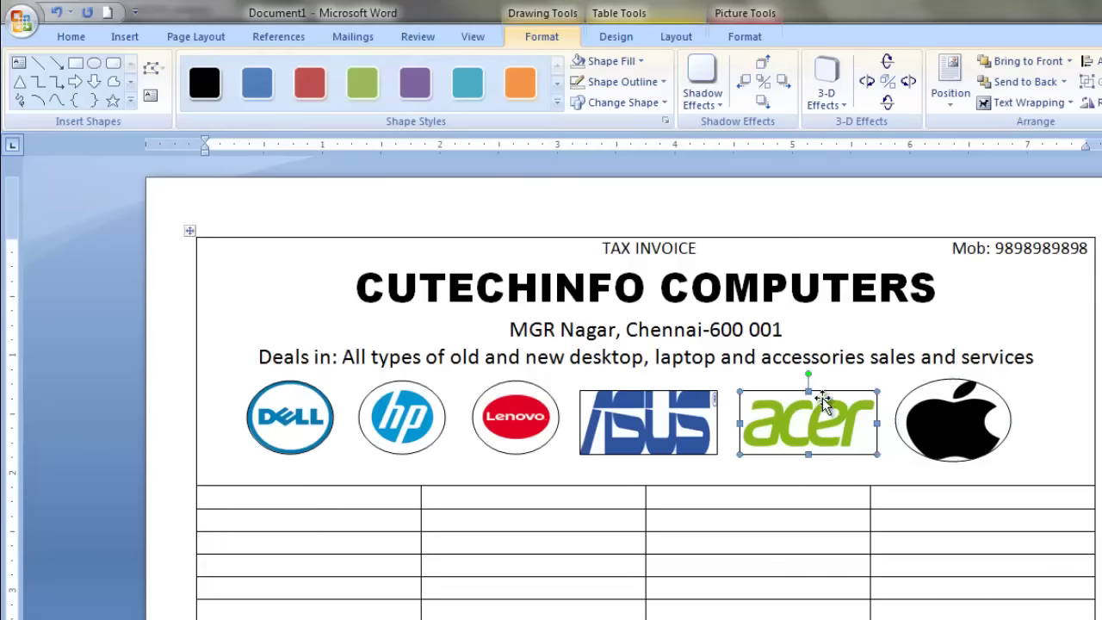
{"action": "left_click", "coordinate": [673, 422]}
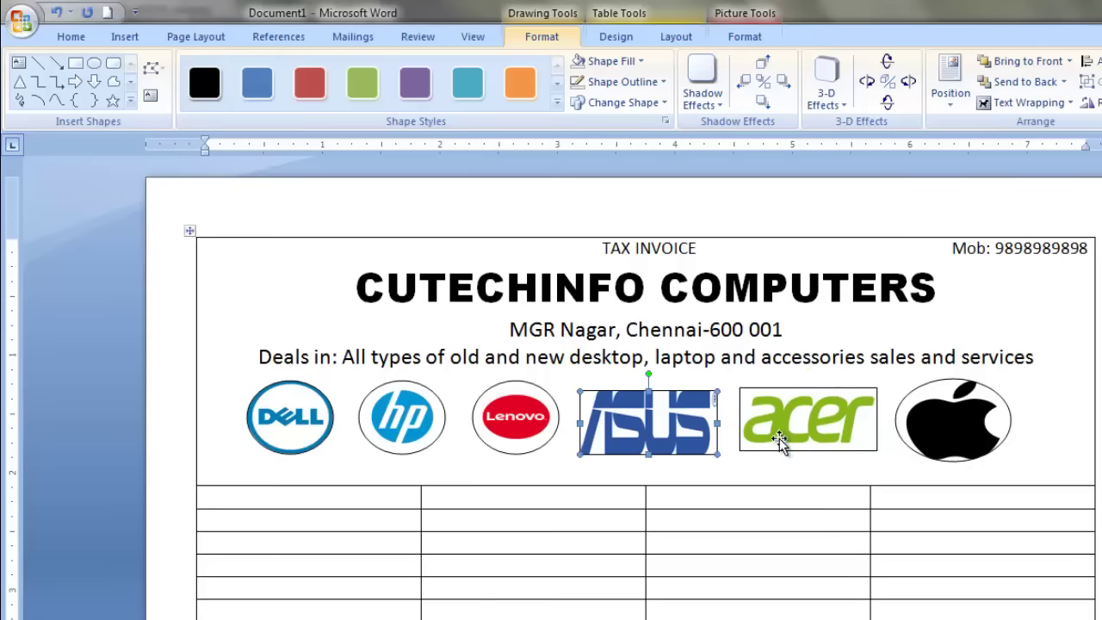
{"action": "left_click", "coordinate": [542, 421]}
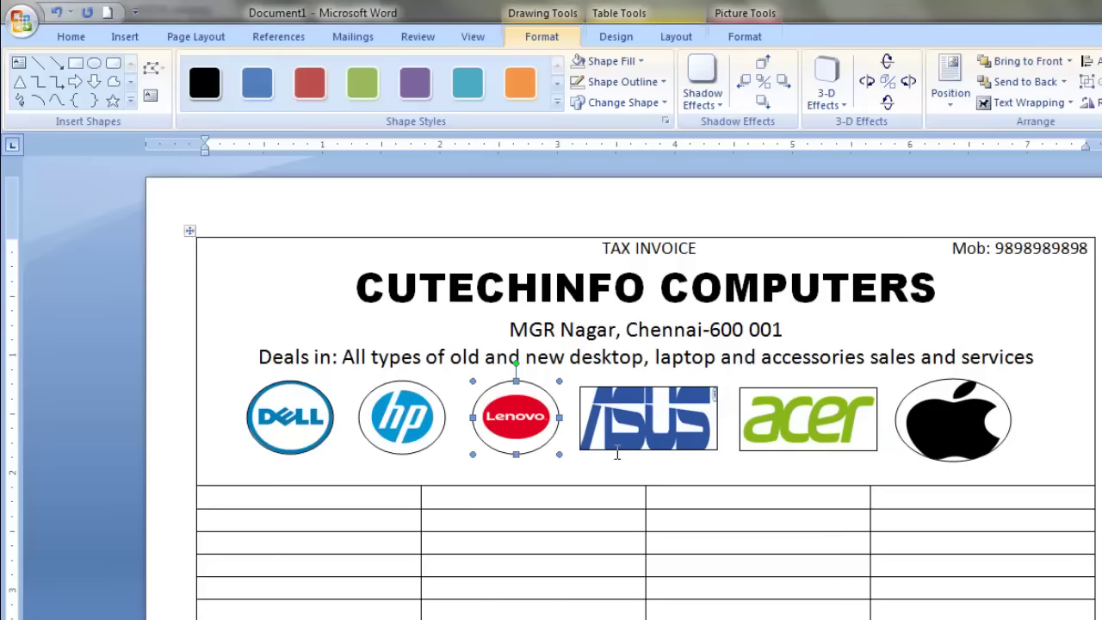
{"action": "left_click", "coordinate": [331, 430]}
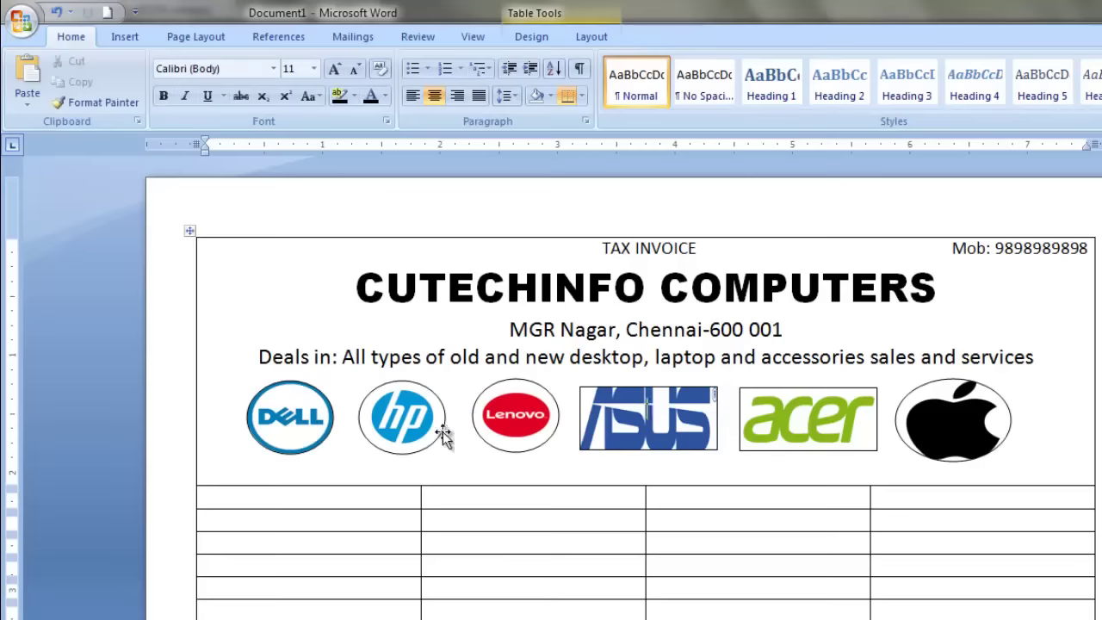
{"action": "left_click", "coordinate": [297, 421]}
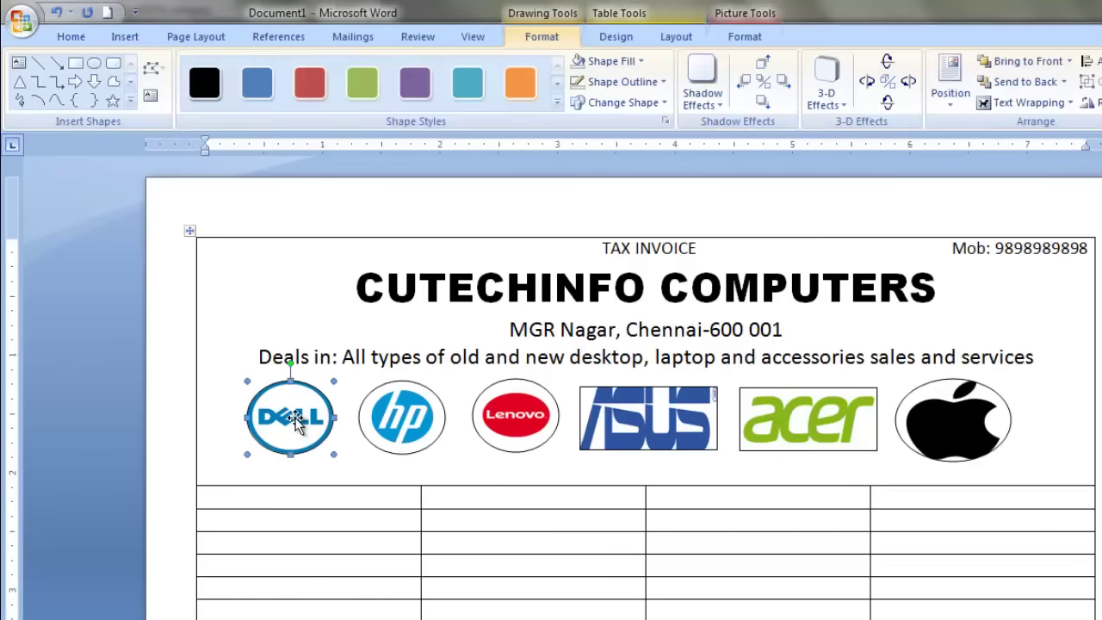
{"action": "left_click", "coordinate": [422, 418], "text": "shift"}
{"action": "left_click", "coordinate": [549, 420], "text": "shift"}
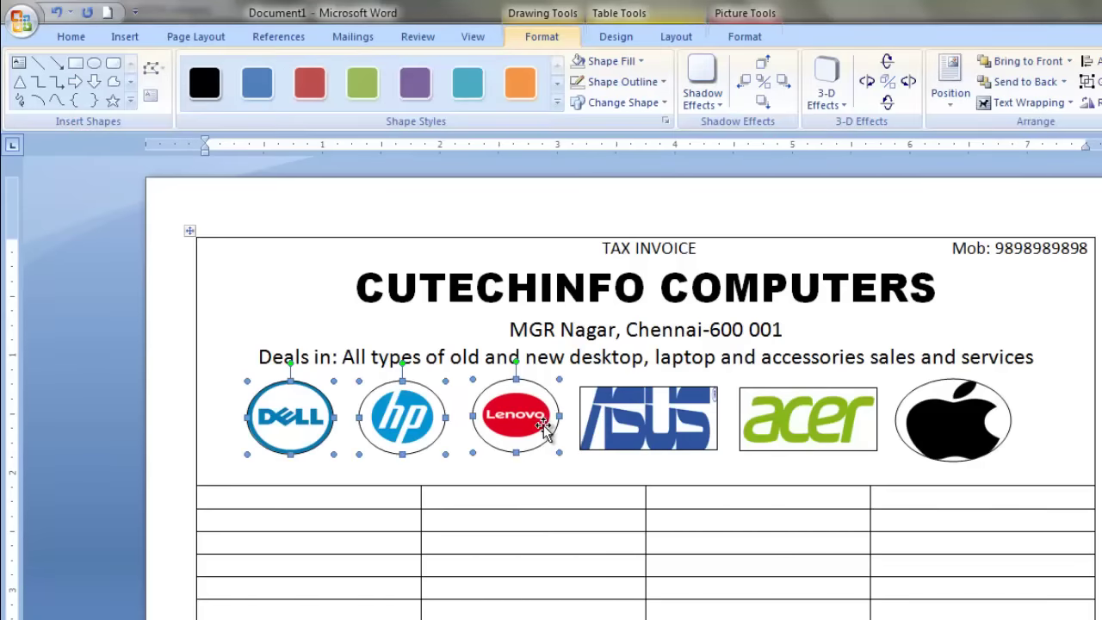
{"action": "left_click", "coordinate": [680, 420], "text": "shift"}
{"action": "left_click", "coordinate": [828, 429], "text": "shift"}
{"action": "left_click", "coordinate": [981, 424], "text": "shift"}
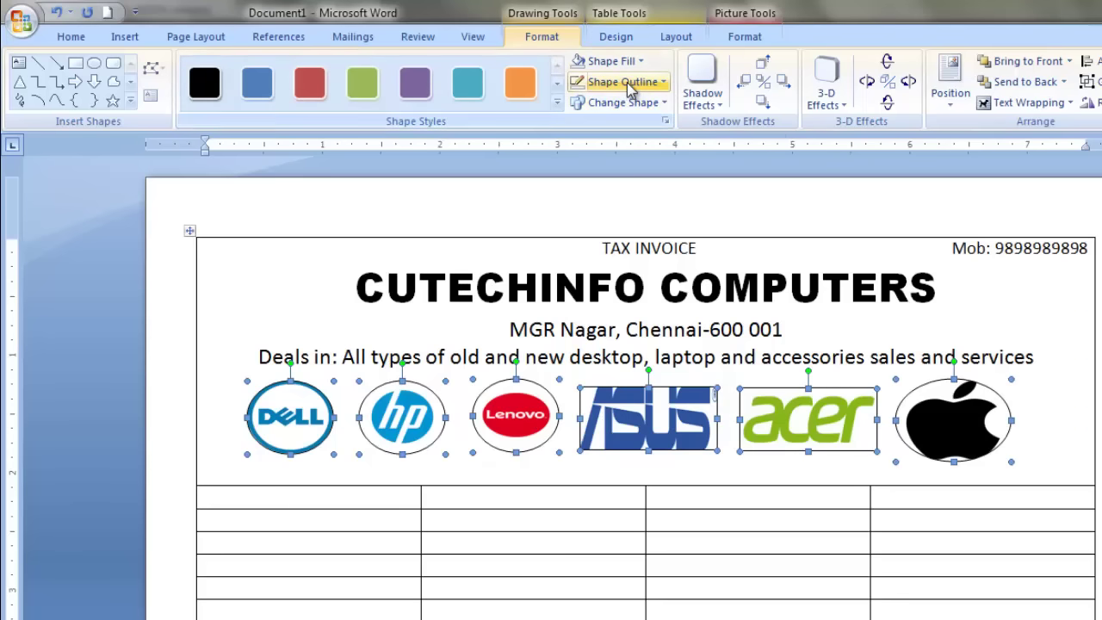
Step: Set the selected logos to No Outline and nudge the row up and right
{"action": "left_click", "coordinate": [663, 82]}
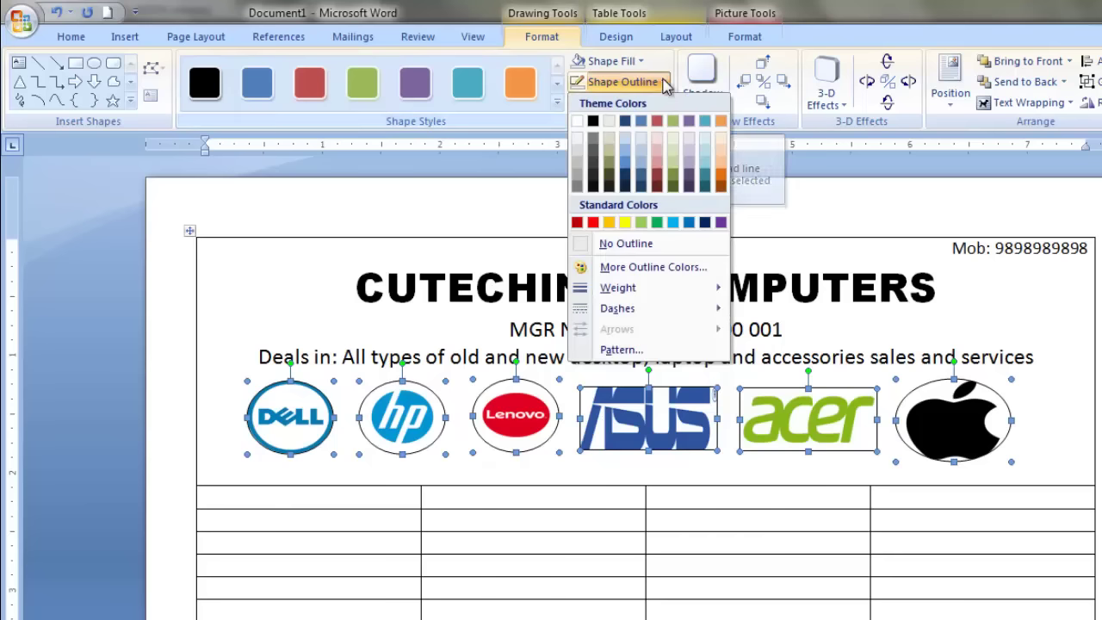
{"action": "left_click", "coordinate": [626, 243]}
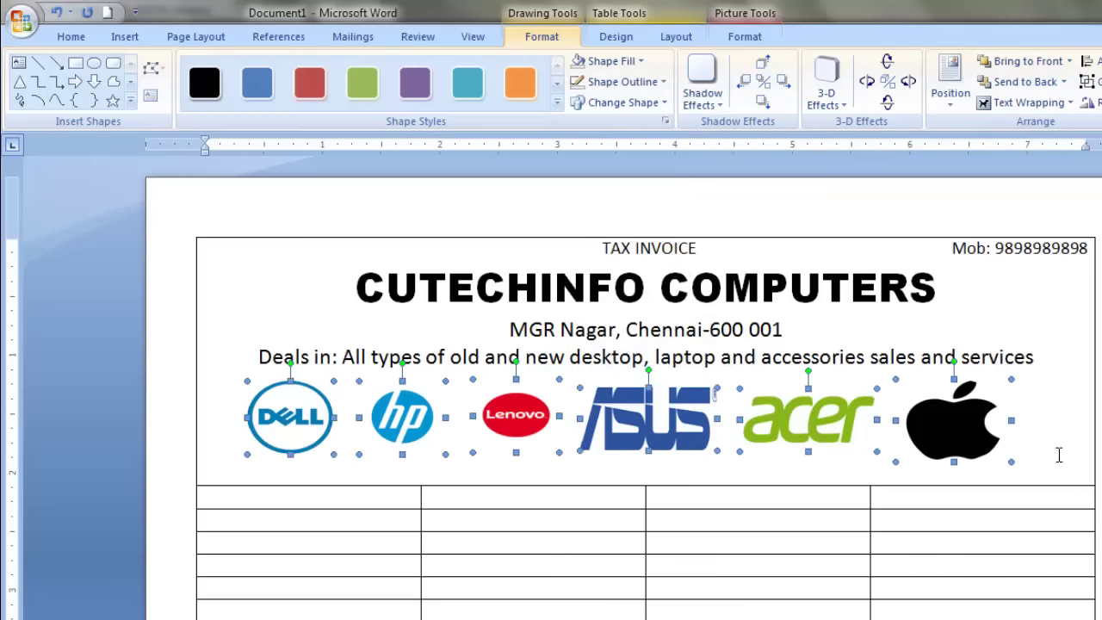
{"action": "key", "text": "Right"}
{"action": "key", "text": "Right"}
{"action": "key", "text": "Up"}
{"action": "key", "text": "Right"}
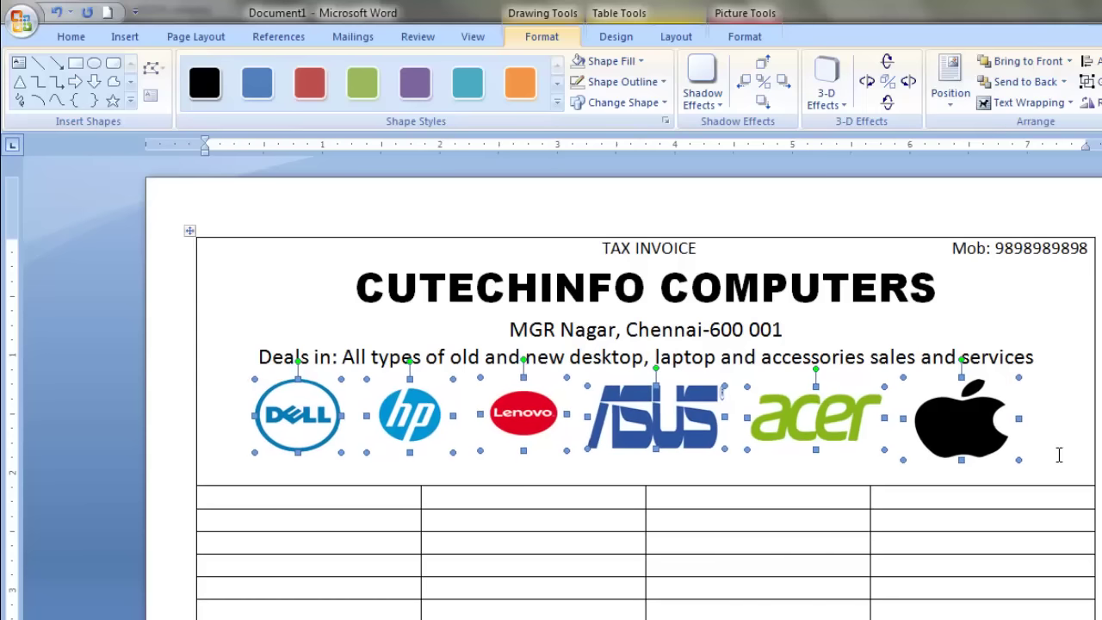
{"action": "key", "text": "Up"}
{"action": "key", "text": "Right"}
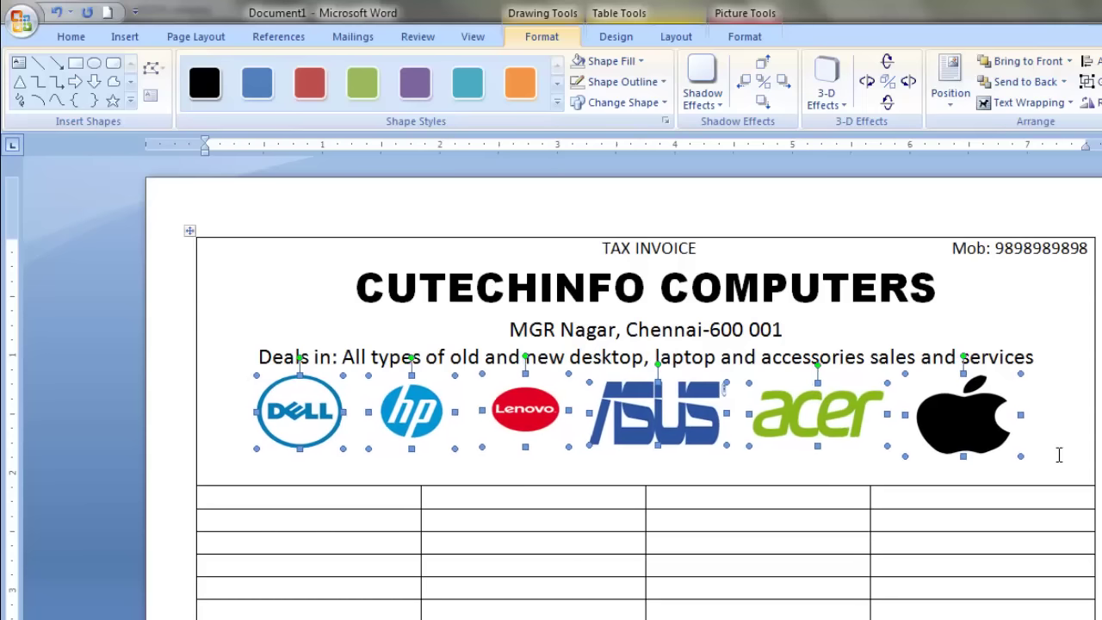
{"action": "key", "text": "Up"}
{"action": "key", "text": "Right"}
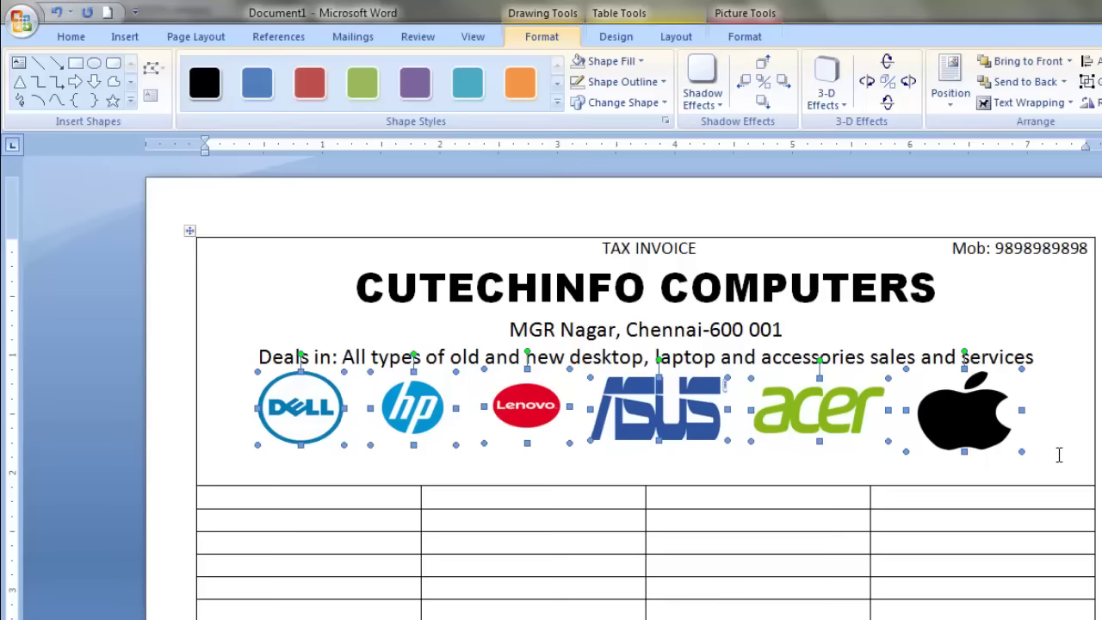
Step: Widen the Lenovo logo slightly to the left
{"action": "left_click", "coordinate": [1055, 398]}
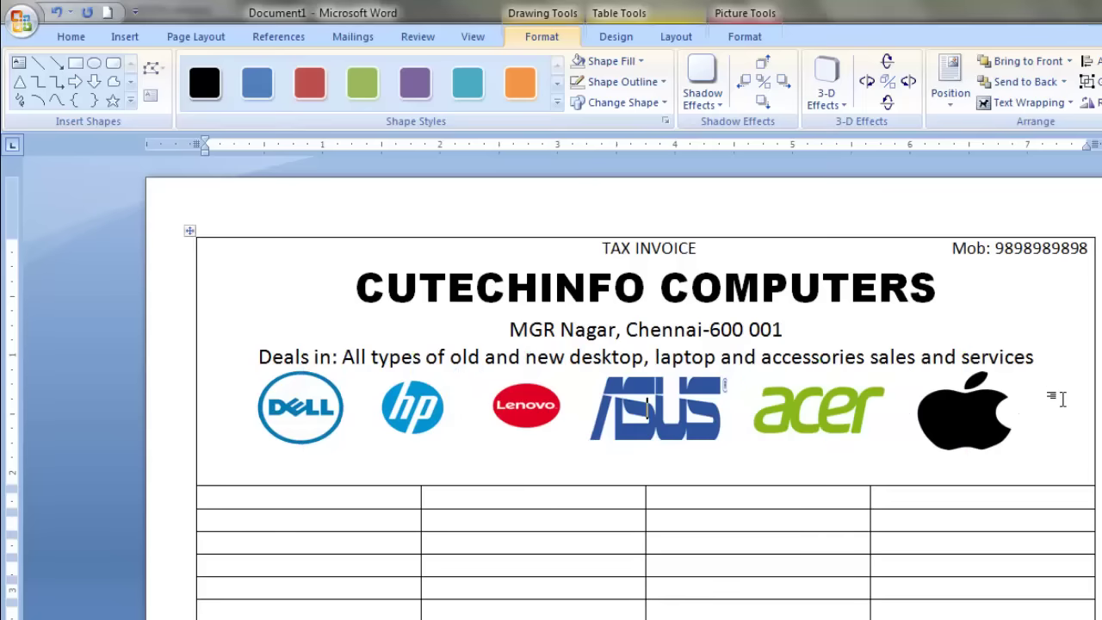
{"action": "left_click", "coordinate": [530, 422]}
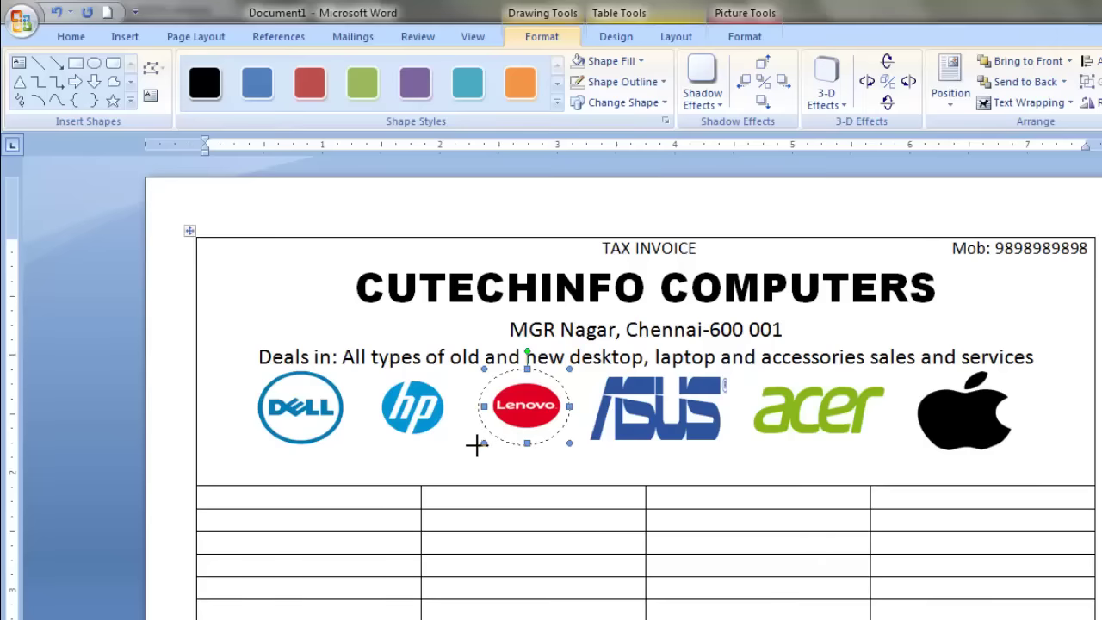
{"action": "left_click_drag", "start_coordinate": [483, 442], "coordinate": [478, 444]}
Step: Select and adjust the HP logo, then deselect it
{"action": "left_click", "coordinate": [420, 420]}
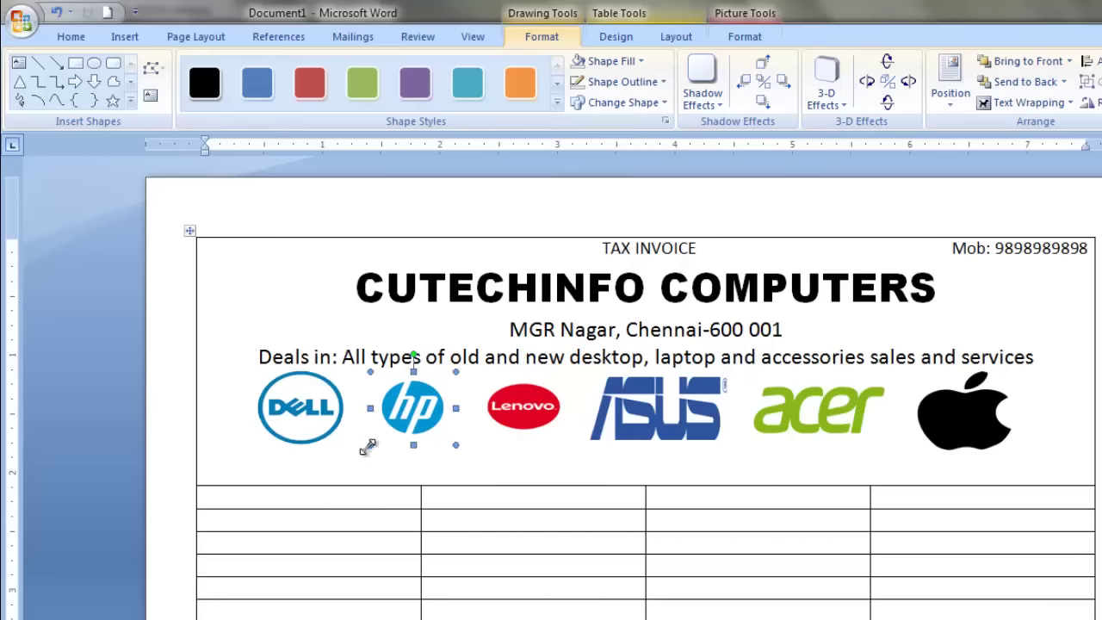
{"action": "left_click", "coordinate": [361, 448]}
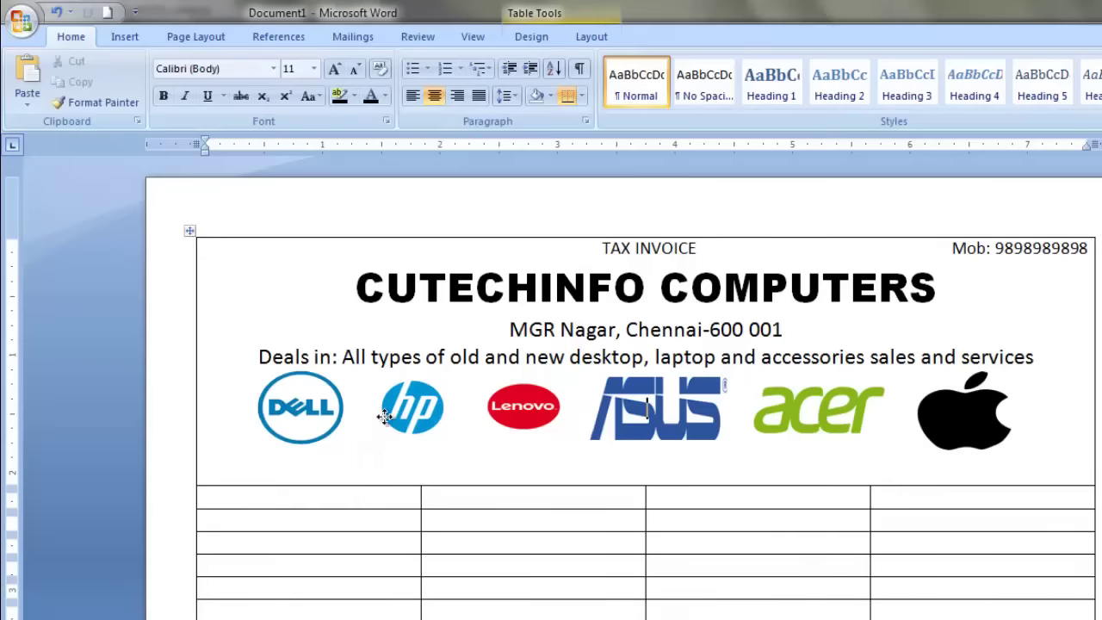
{"action": "left_click", "coordinate": [388, 403]}
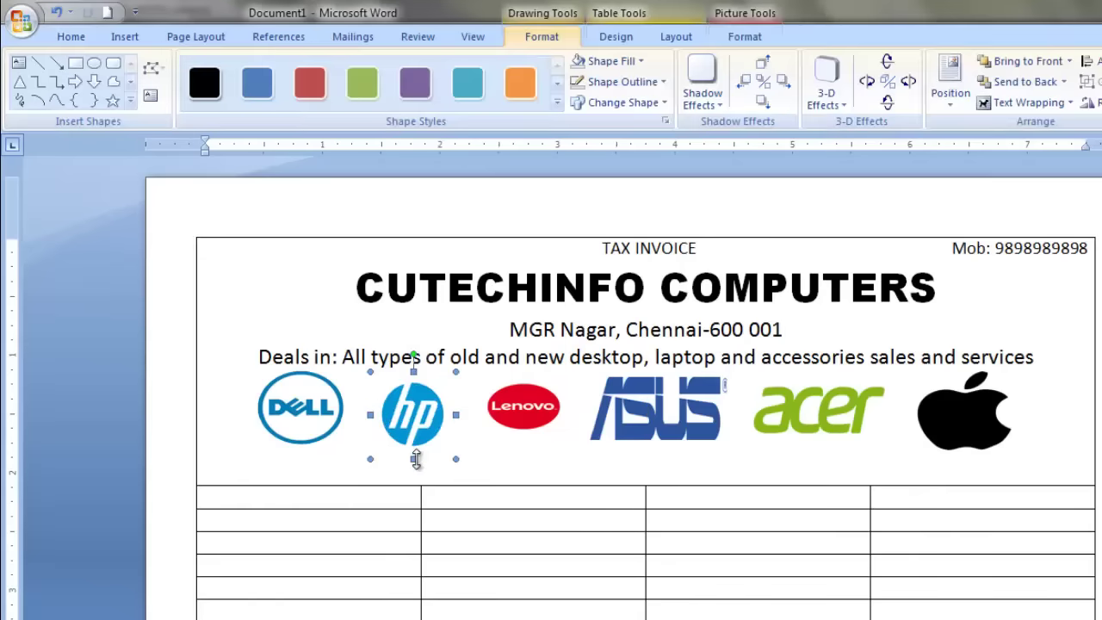
{"action": "left_click", "coordinate": [478, 459]}
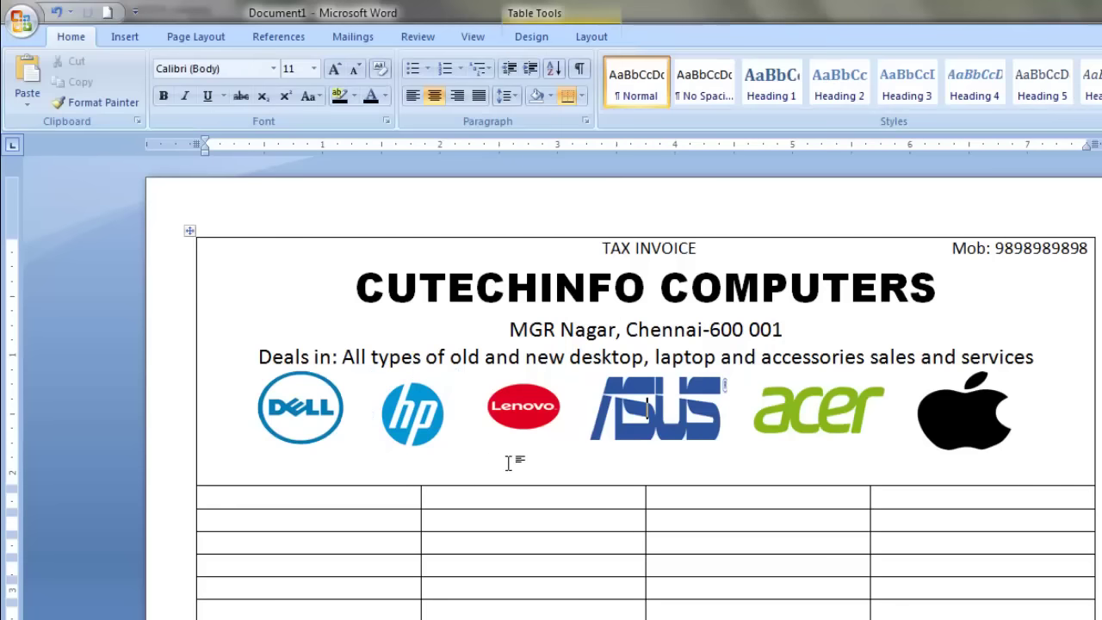
{"action": "left_click", "coordinate": [421, 444]}
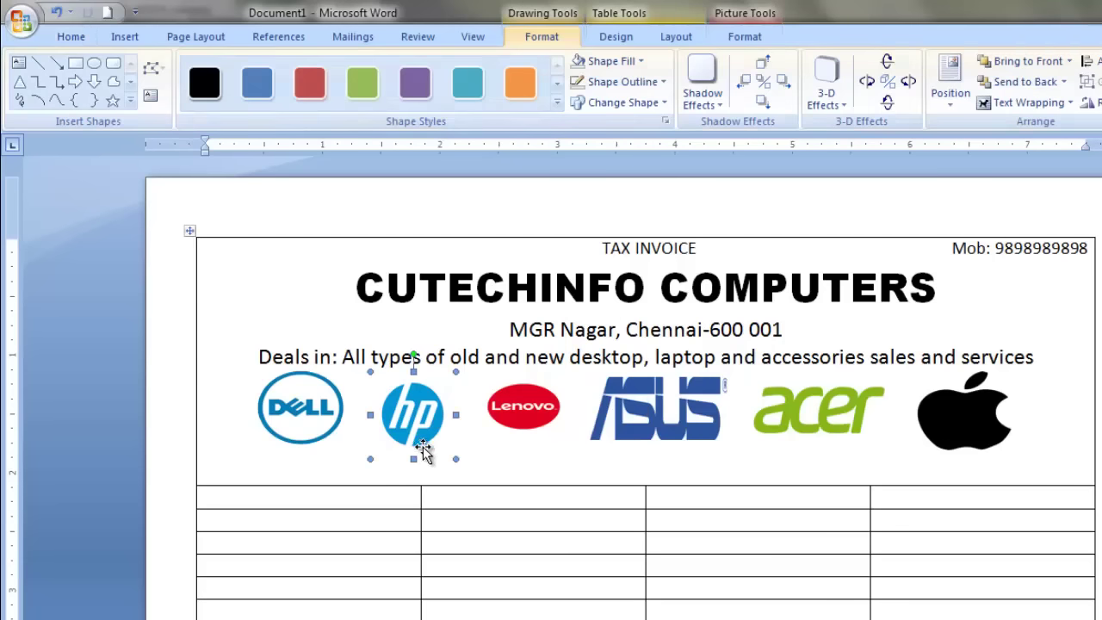
{"action": "left_click", "coordinate": [449, 489]}
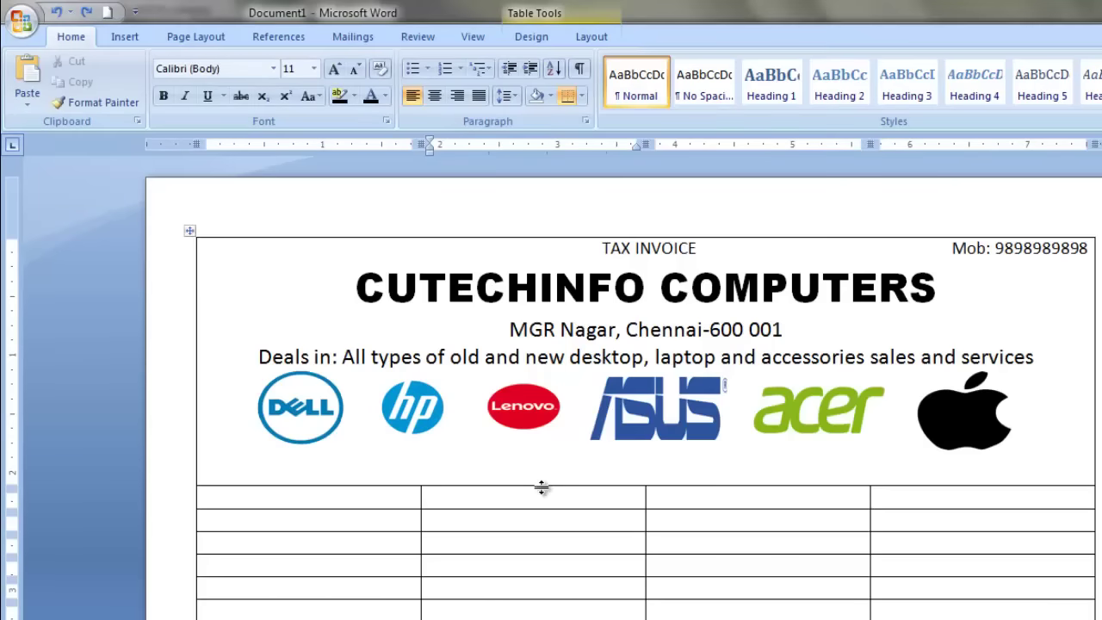
Step: Raise the table's top border and make its first row much taller
{"action": "left_click_drag", "start_coordinate": [541, 487], "coordinate": [540, 464]}
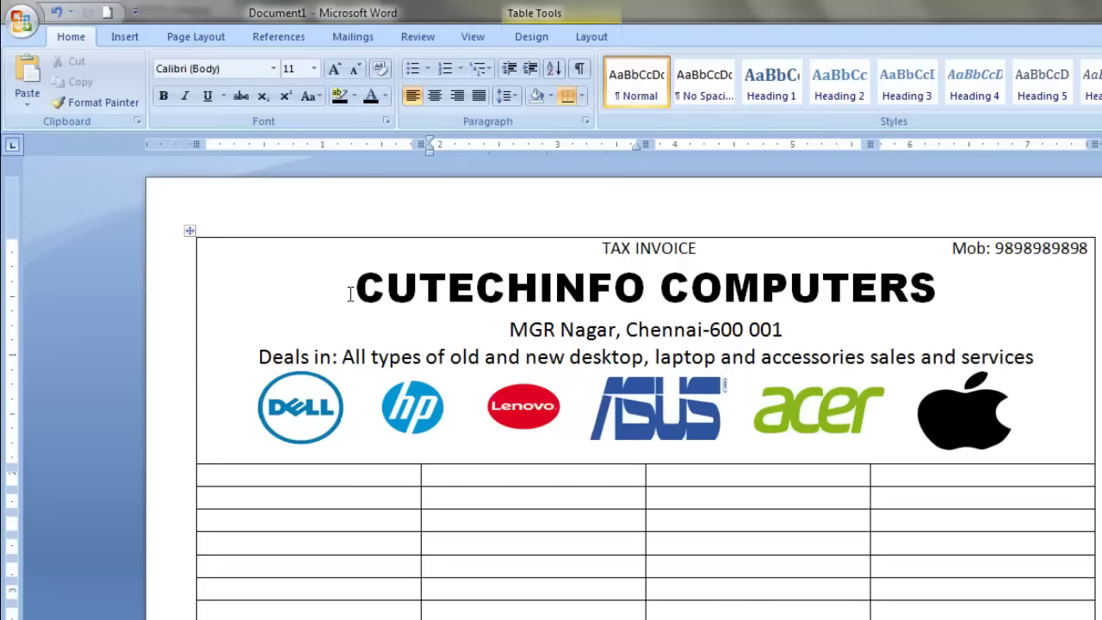
{"action": "left_click", "coordinate": [312, 480]}
{"action": "left_click_drag", "start_coordinate": [208, 417], "coordinate": [218, 548]}
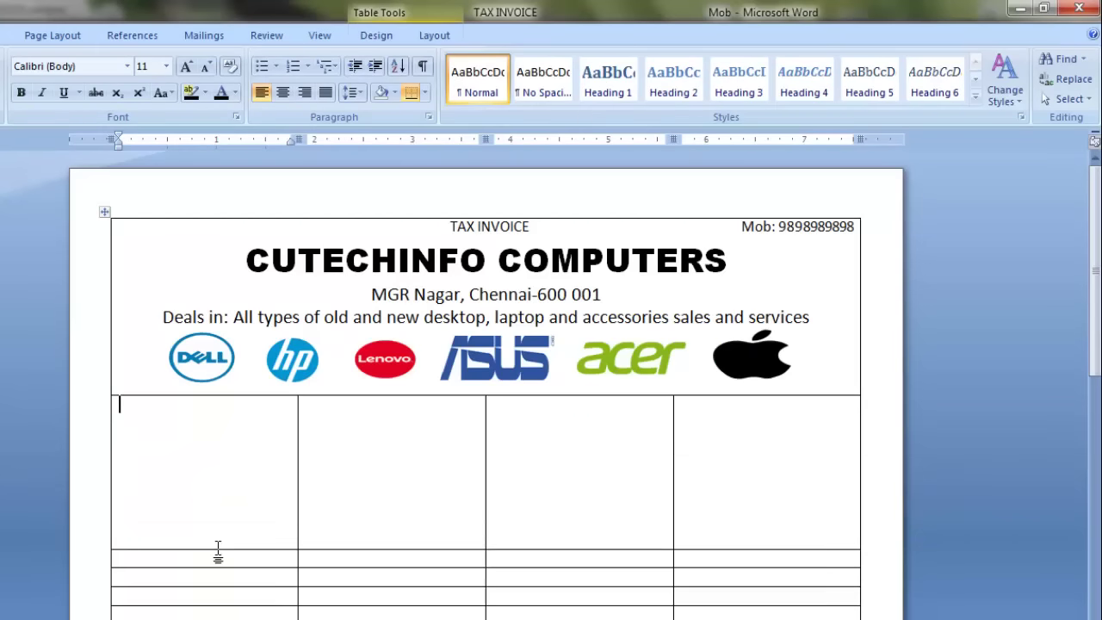
Step: Erase the column borders in the tall row so it becomes one cell
{"action": "left_click", "coordinate": [379, 37]}
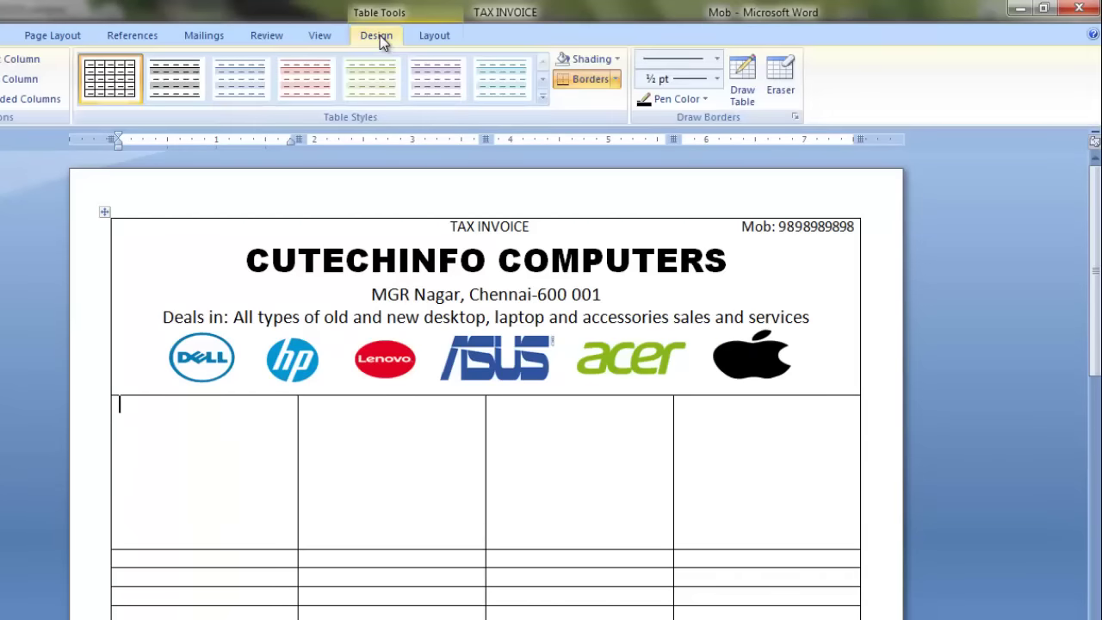
{"action": "left_click", "coordinate": [779, 84]}
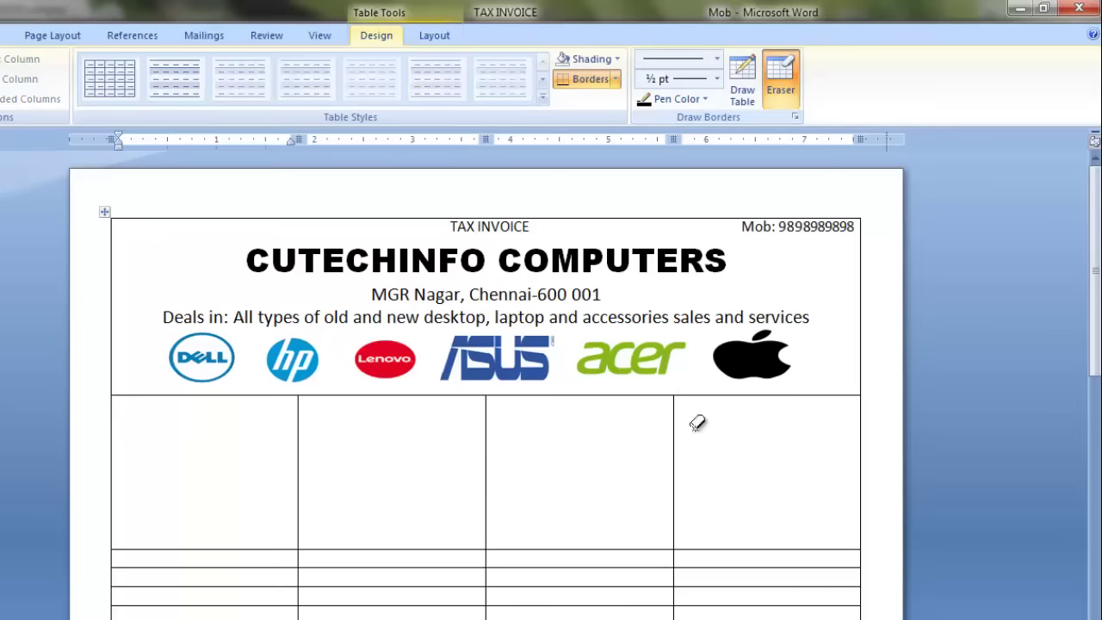
{"action": "left_click_drag", "start_coordinate": [269, 439], "coordinate": [711, 449]}
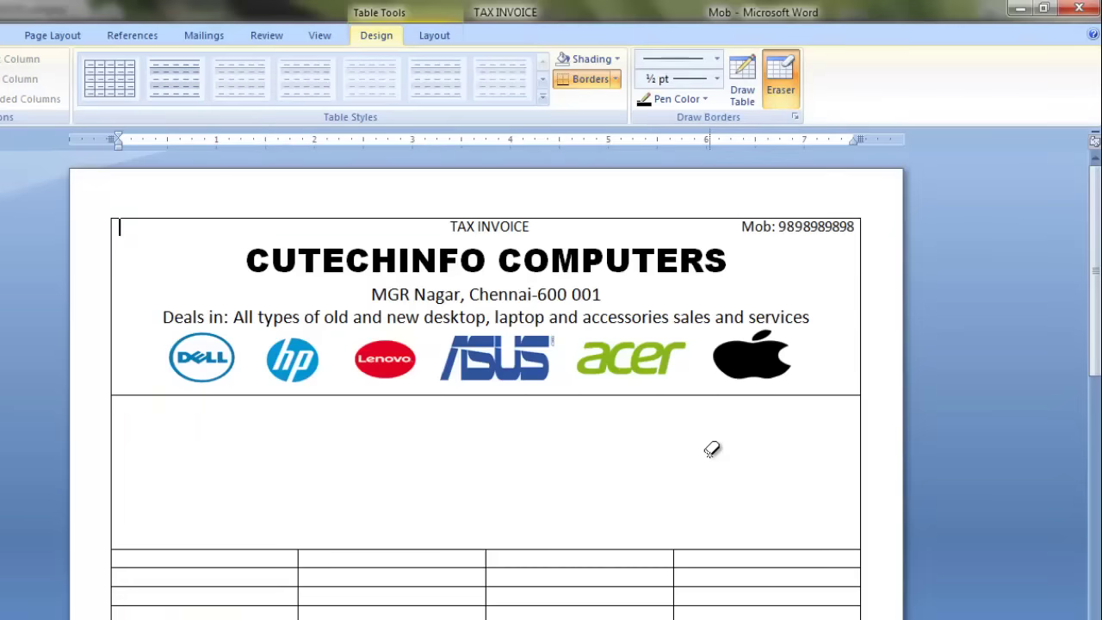
{"action": "left_click", "coordinate": [780, 84]}
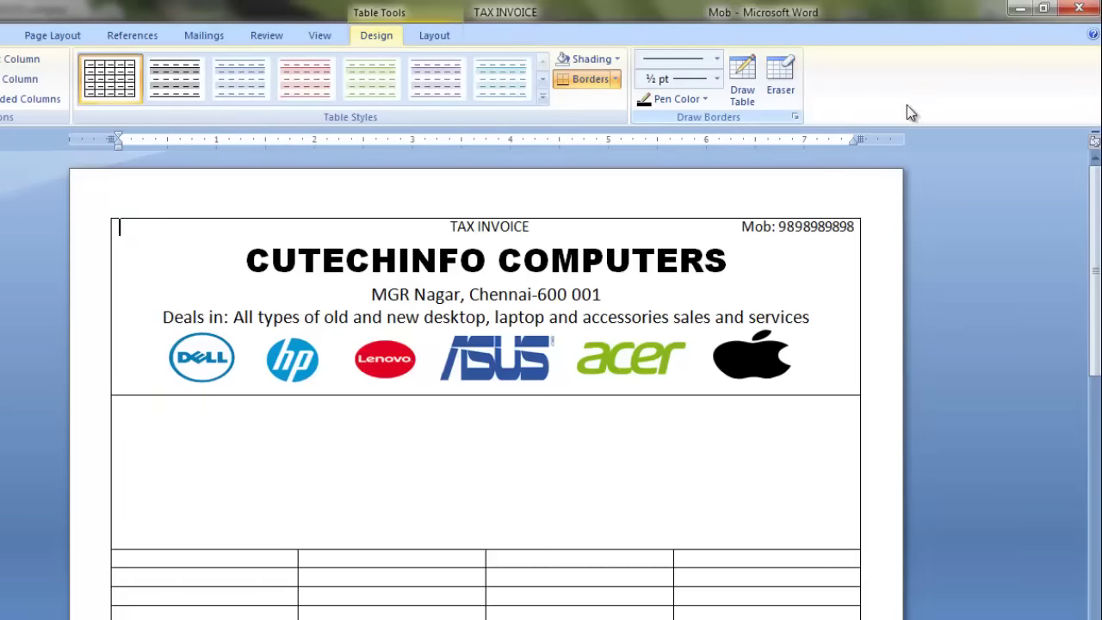
Step: Type dotted 'No.' and 'Date' blanks, then a dotted 'Customer's Name M/s' line
{"action": "left_click", "coordinate": [144, 418]}
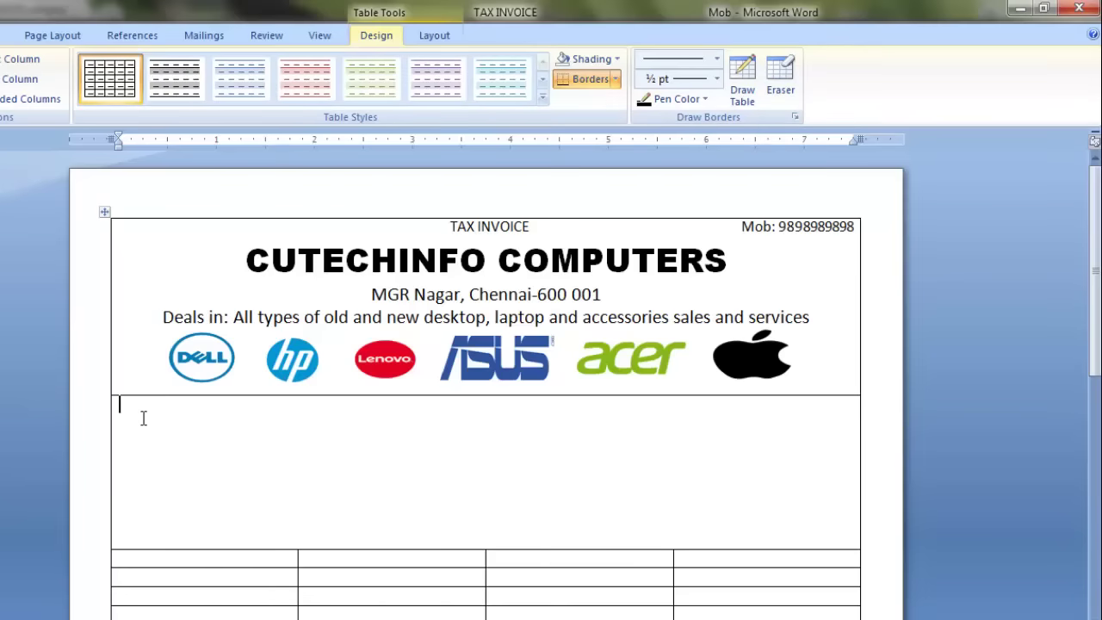
{"action": "type", "text": "No............"}
{"action": "type", "text": "D"}
{"action": "type", "text": "ate.................."}
{"action": "key", "text": "Return"}
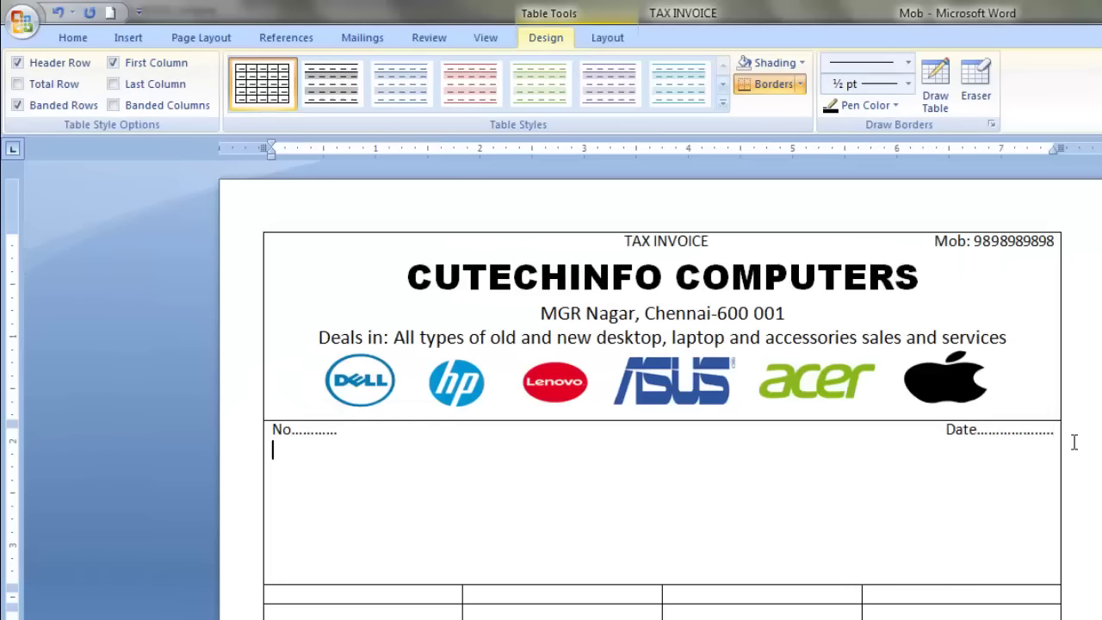
{"action": "type", "text": "Customer’s"}
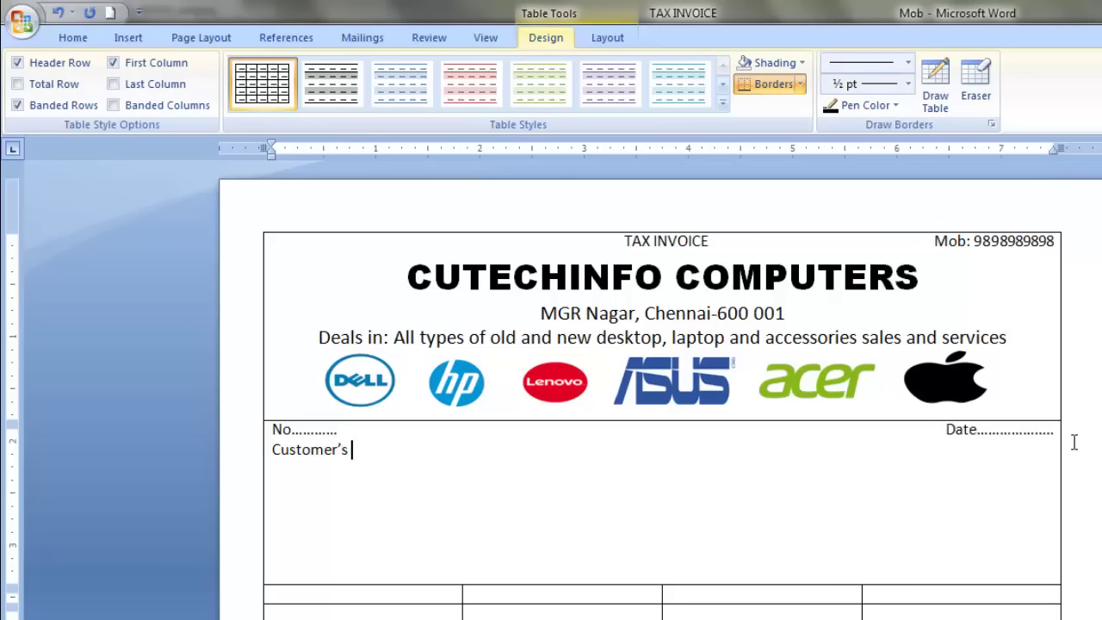
{"action": "type", "text": "Name"}
{"action": "type", "text": " M/s............"}
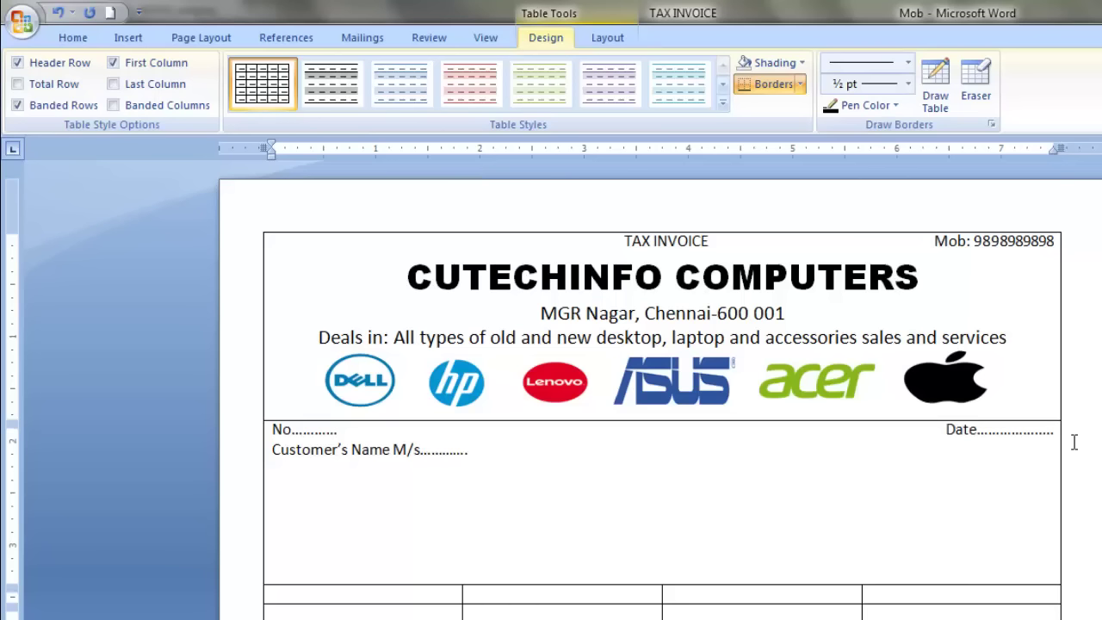
{"action": "type", "text": "."}
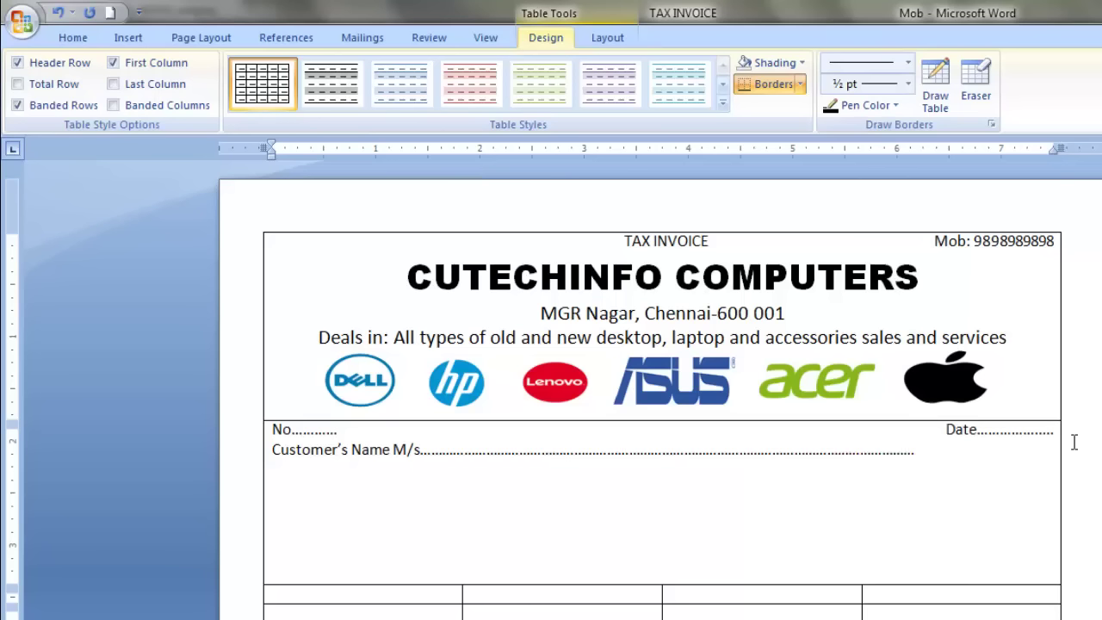
{"action": "type", "text": "......"}
{"action": "type", "text": "a"}
Step: Add a dotted 'Address' line and a line with dotted 'Pin' and 'Mob' blanks
{"action": "key", "text": "BackSpace"}
{"action": "type", "text": "Addres"}
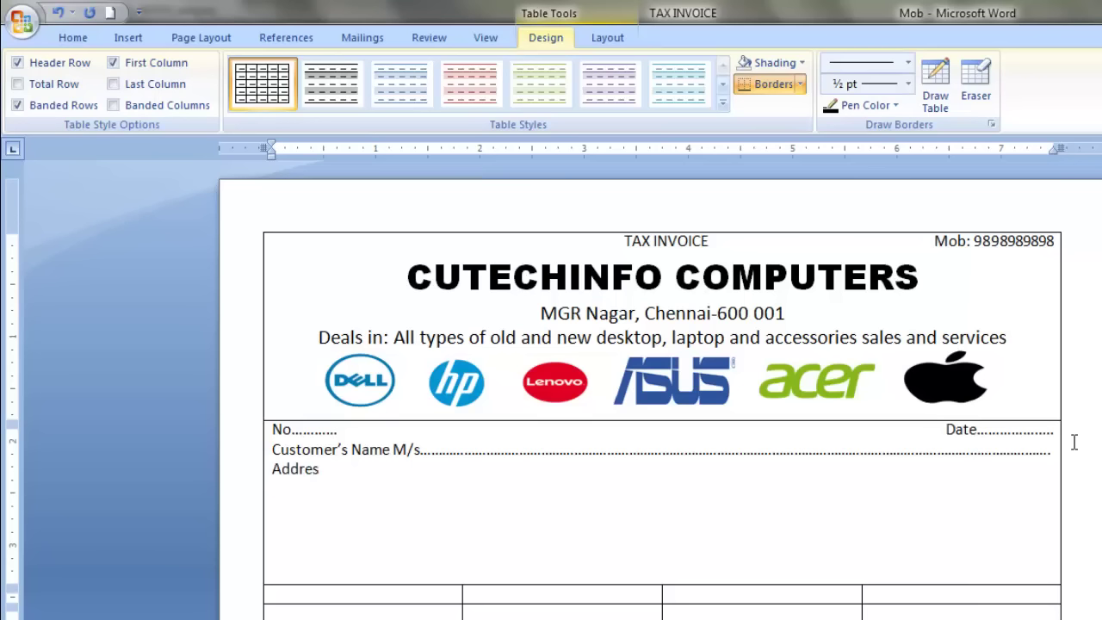
{"action": "type", "text": "s"}
{"action": "type", "text": "................................................"}
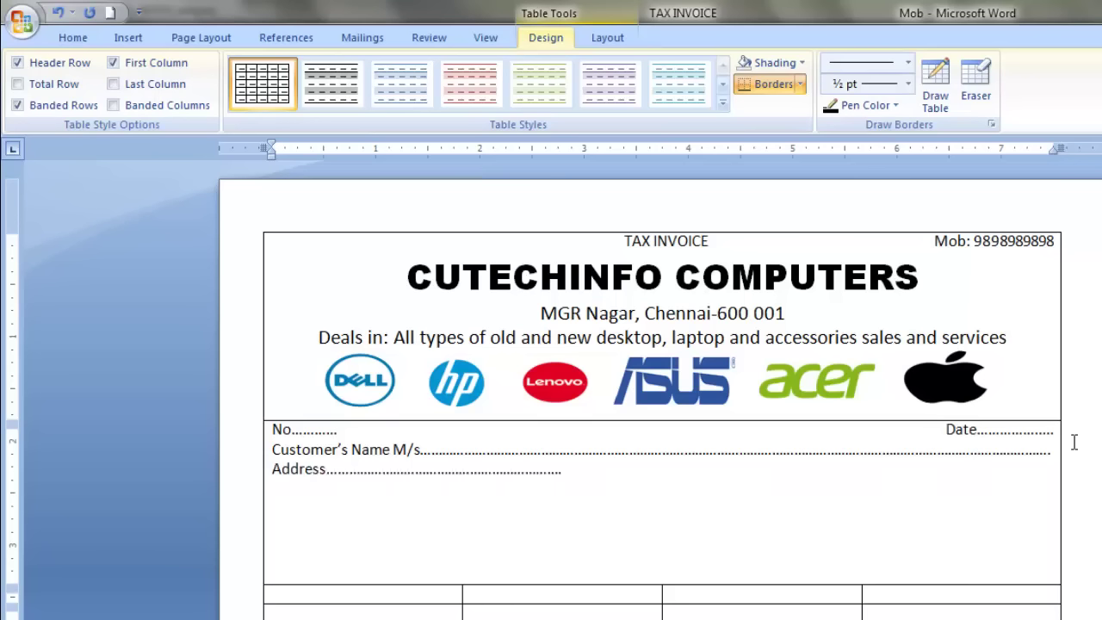
{"action": "type", "text": "................................................................"}
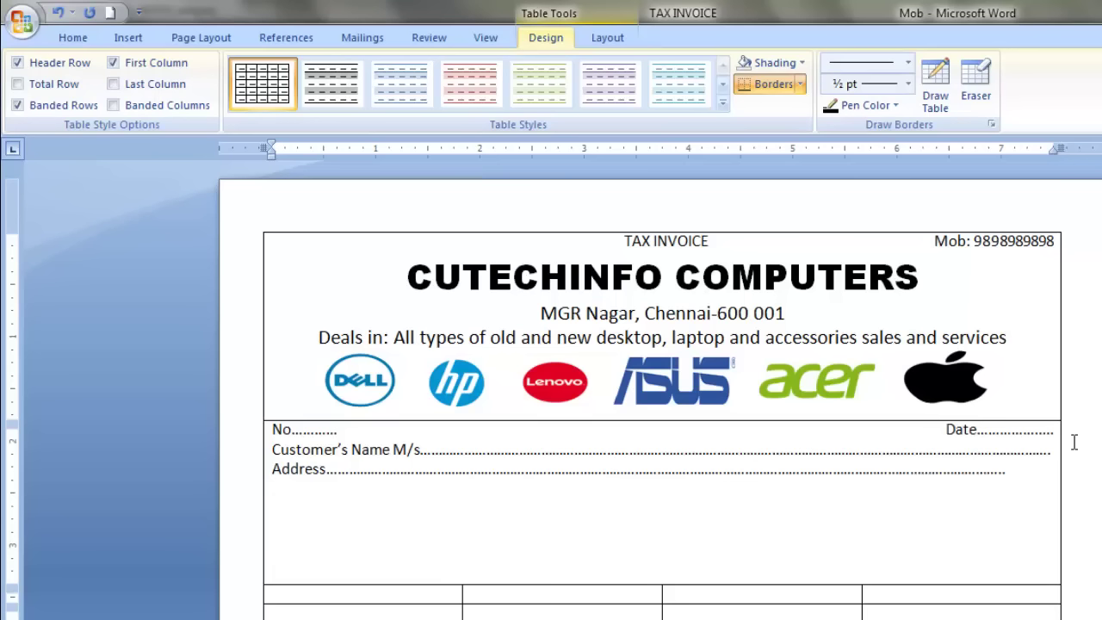
{"action": "type", "text": ".."}
{"action": "type", "text": "..."}
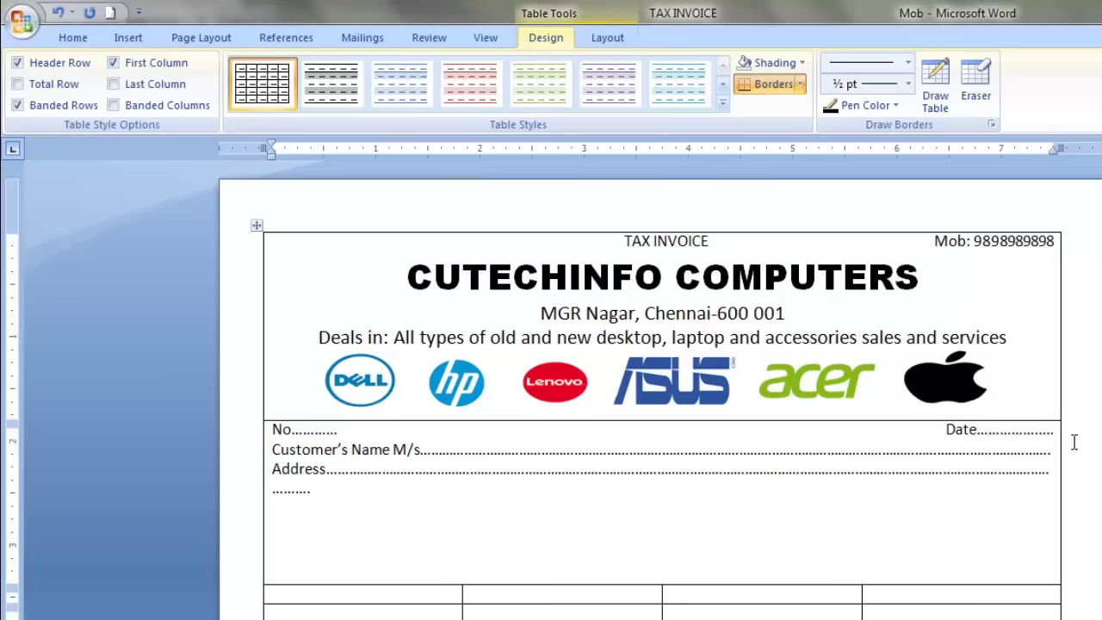
{"action": "type", "text": ".."}
{"action": "type", "text": "..."}
{"action": "type", "text": "..................................................................................................... "}
{"action": "type", "text": "M"}
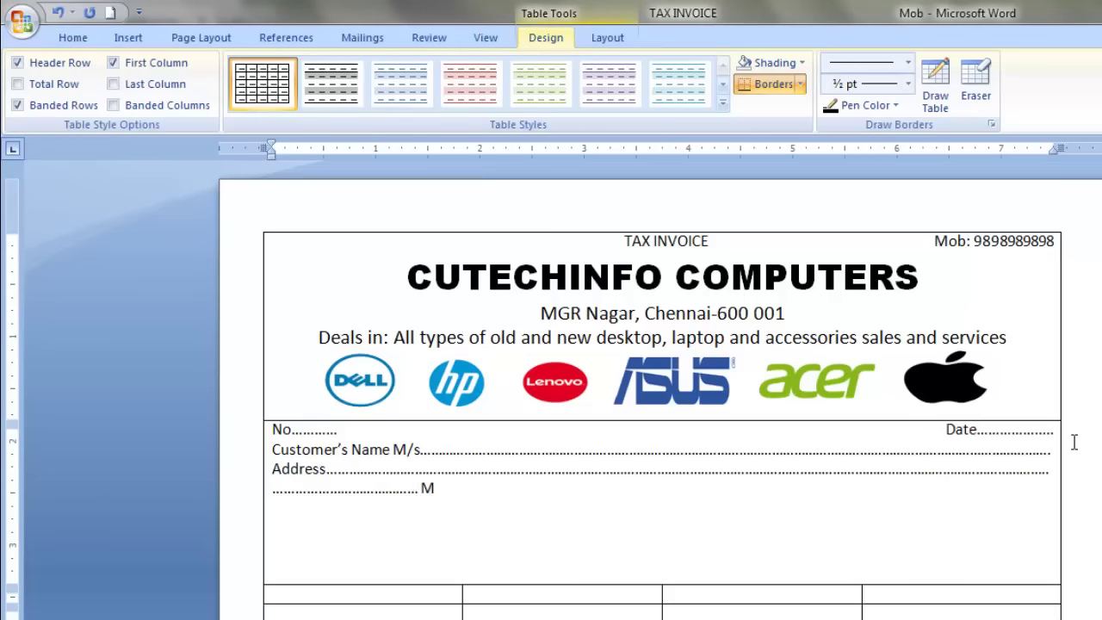
{"action": "type", "text": "ob"}
{"action": "key", "text": "BackSpace"}
{"action": "key", "text": "BackSpace"}
{"action": "key", "text": "BackSpace"}
{"action": "key", "text": "BackSpace"}
{"action": "type", "text": "P"}
{"action": "type", "text": "in"}
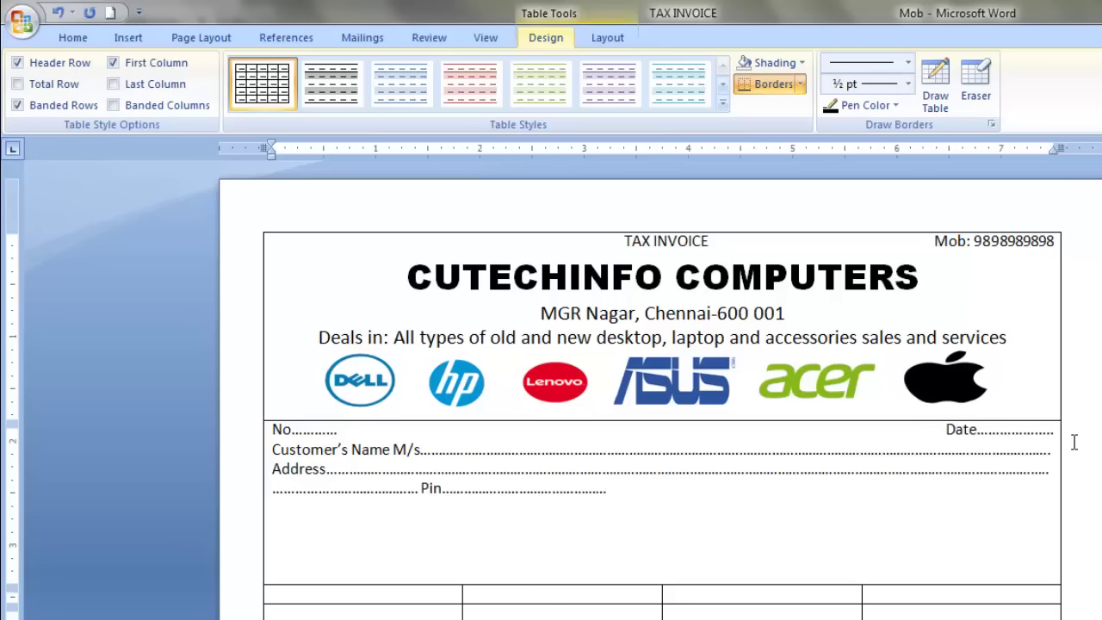
{"action": "type", "text": "Mob"}
{"action": "type", "text": "................................................................."}
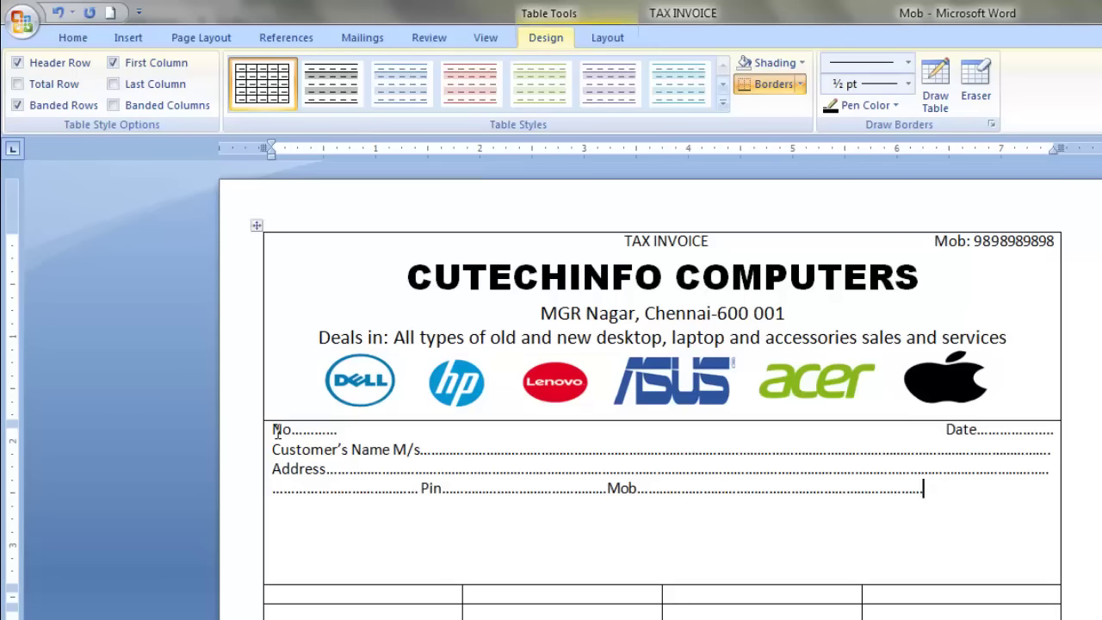
Step: Apply 2.0 line spacing to the four customer-detail lines
{"action": "mouse_move", "coordinate": [272, 428]}
{"action": "left_mouse_down"}
{"action": "mouse_move", "coordinate": [559, 479]}
{"action": "mouse_move", "coordinate": [873, 496]}
{"action": "left_mouse_up"}
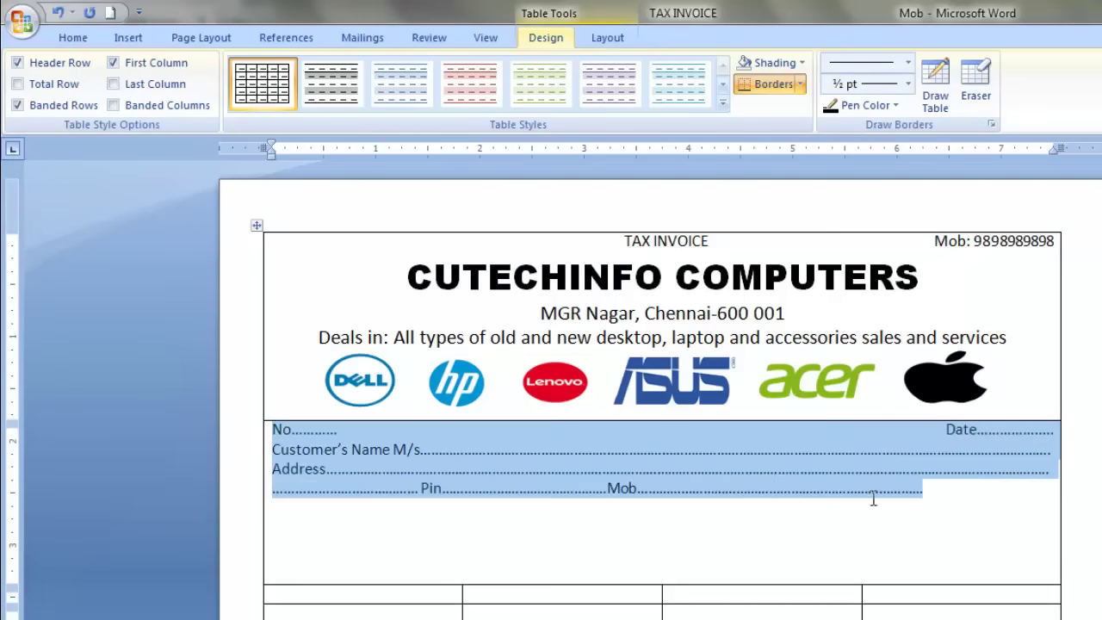
{"action": "left_click", "coordinate": [72, 38]}
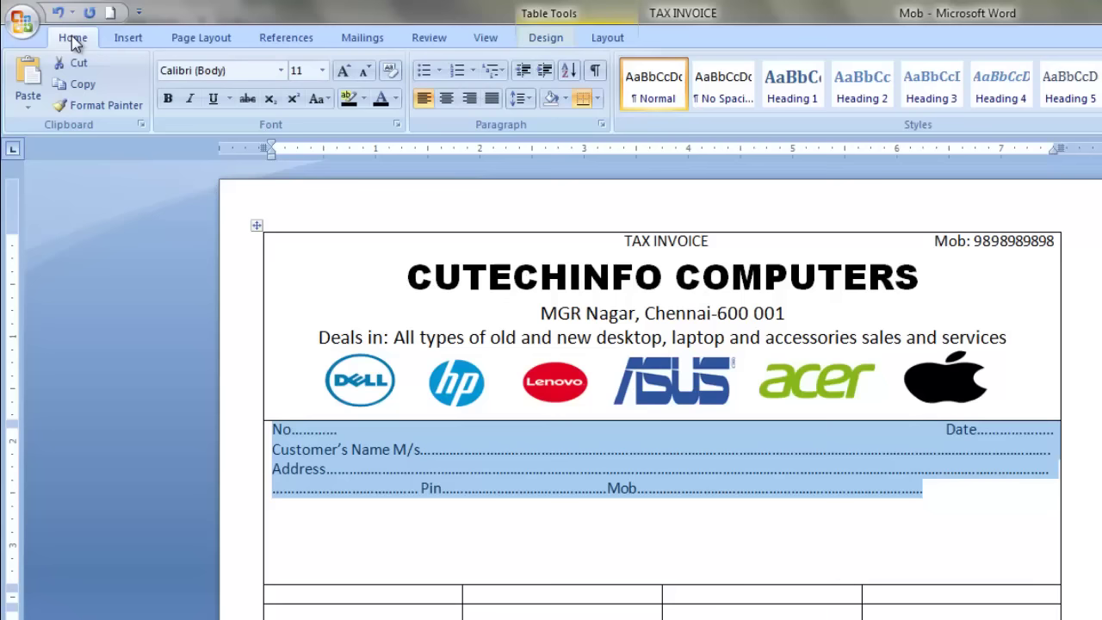
{"action": "left_click", "coordinate": [521, 98]}
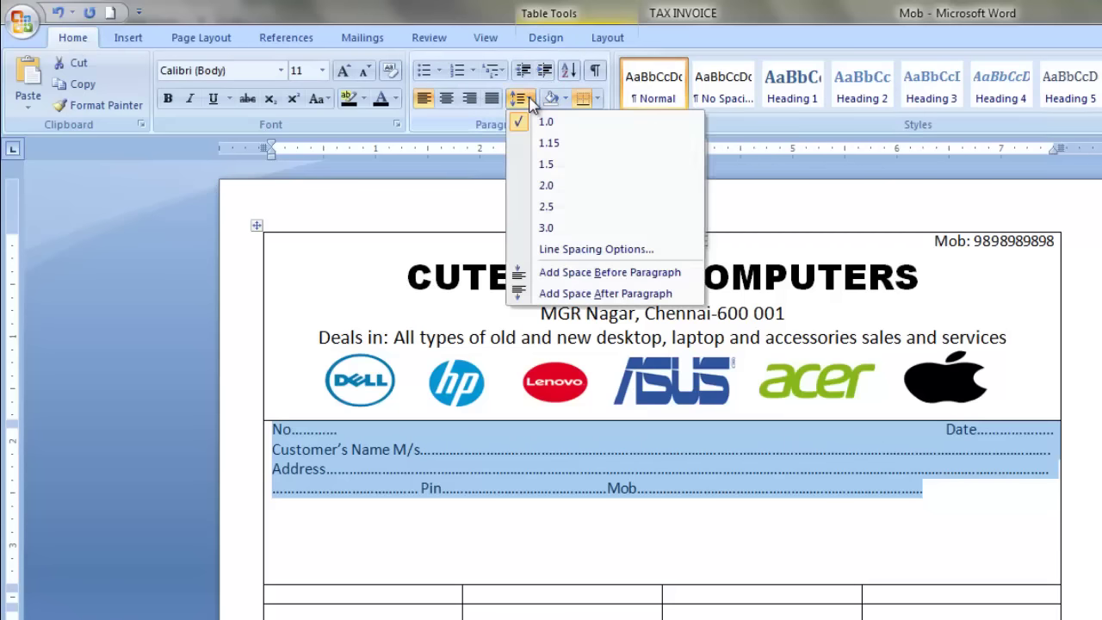
{"action": "left_click", "coordinate": [550, 186]}
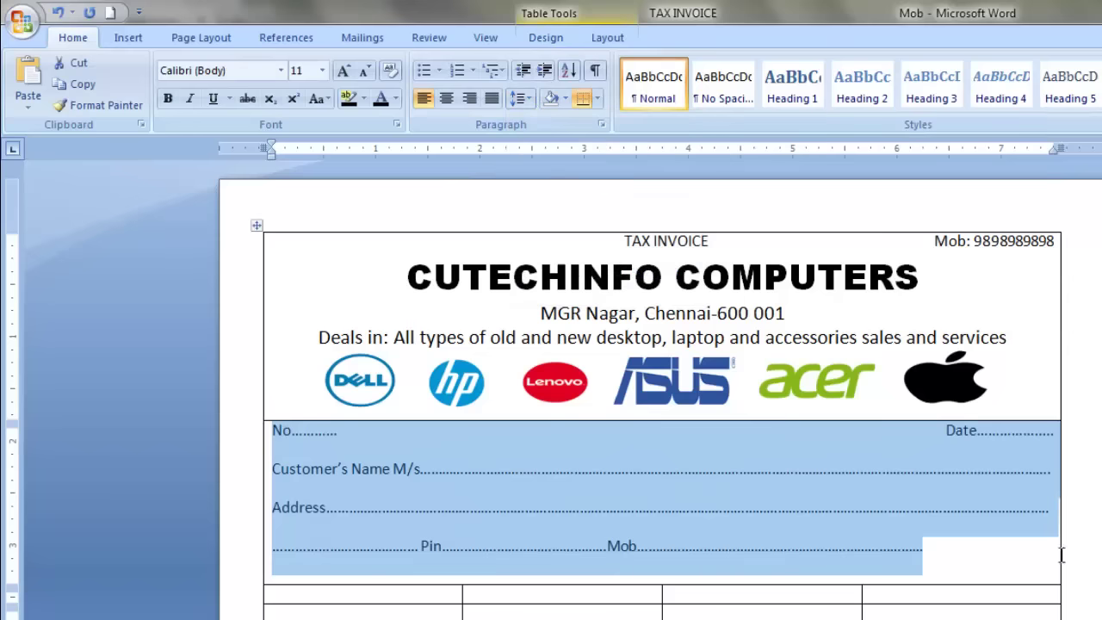
{"action": "left_click", "coordinate": [878, 551]}
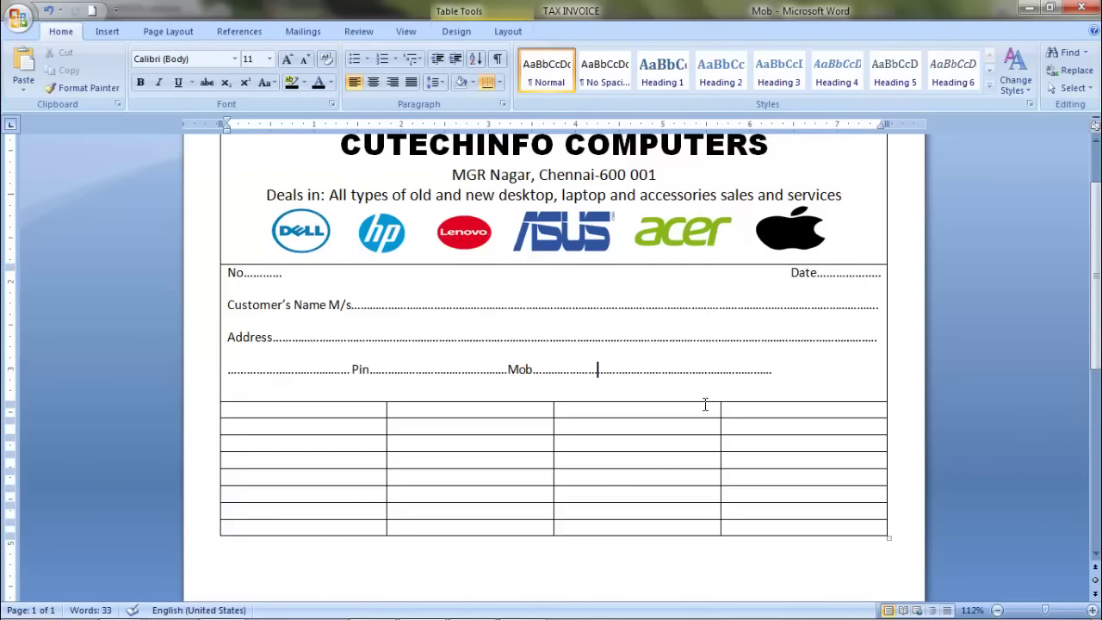
Step: Draw a vertical border splitting the third column, then narrow column one and widen column two
{"action": "left_click", "coordinate": [457, 36]}
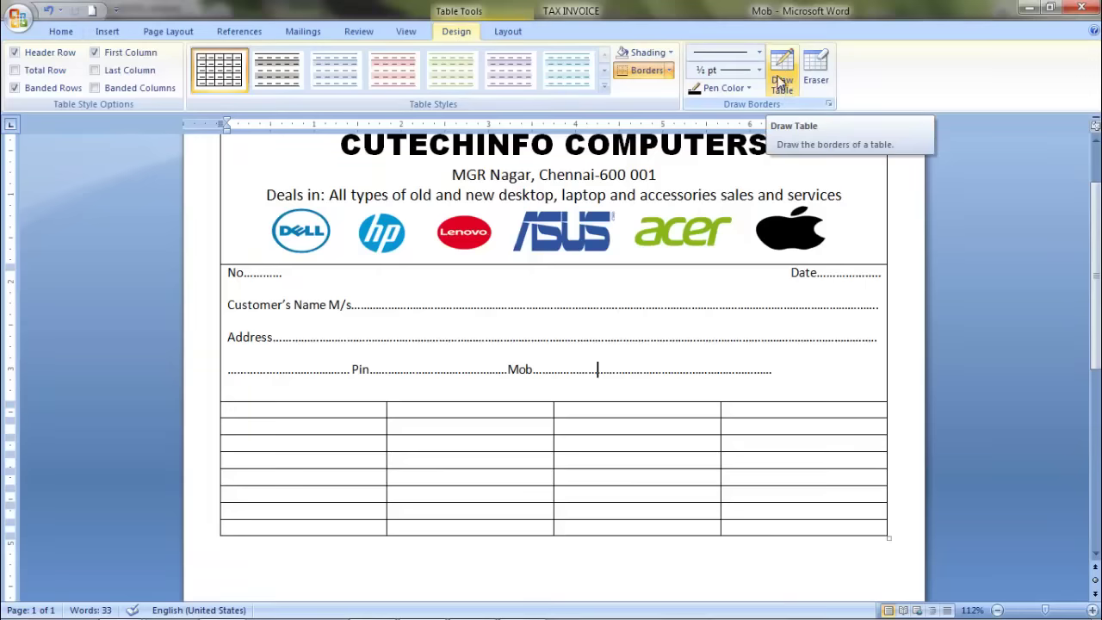
{"action": "left_click", "coordinate": [780, 86]}
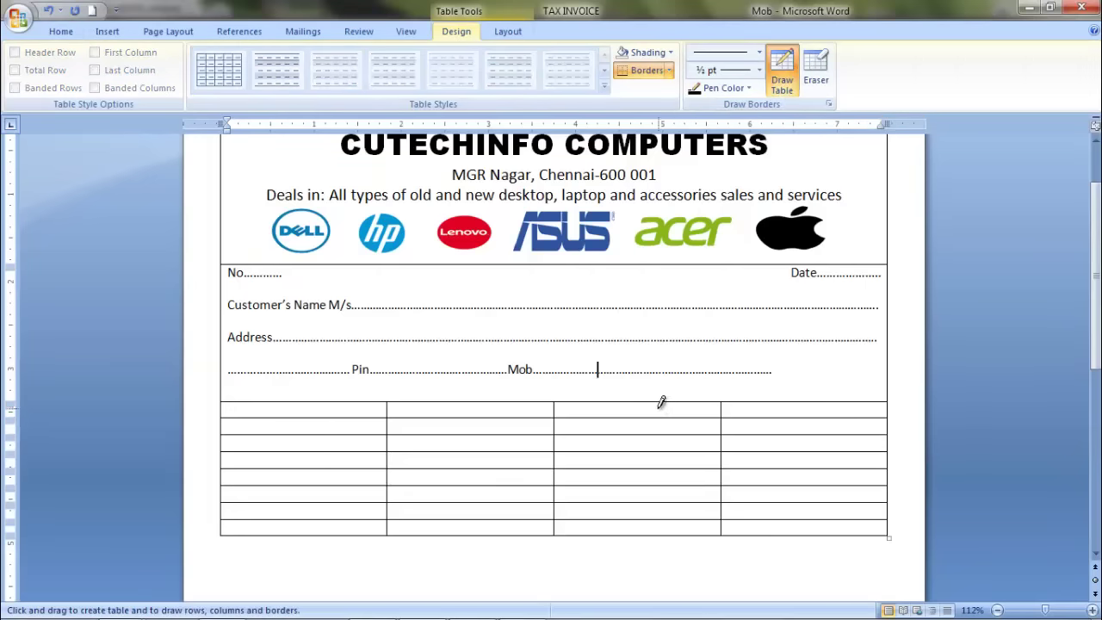
{"action": "left_click_drag", "start_coordinate": [646, 402], "coordinate": [646, 534]}
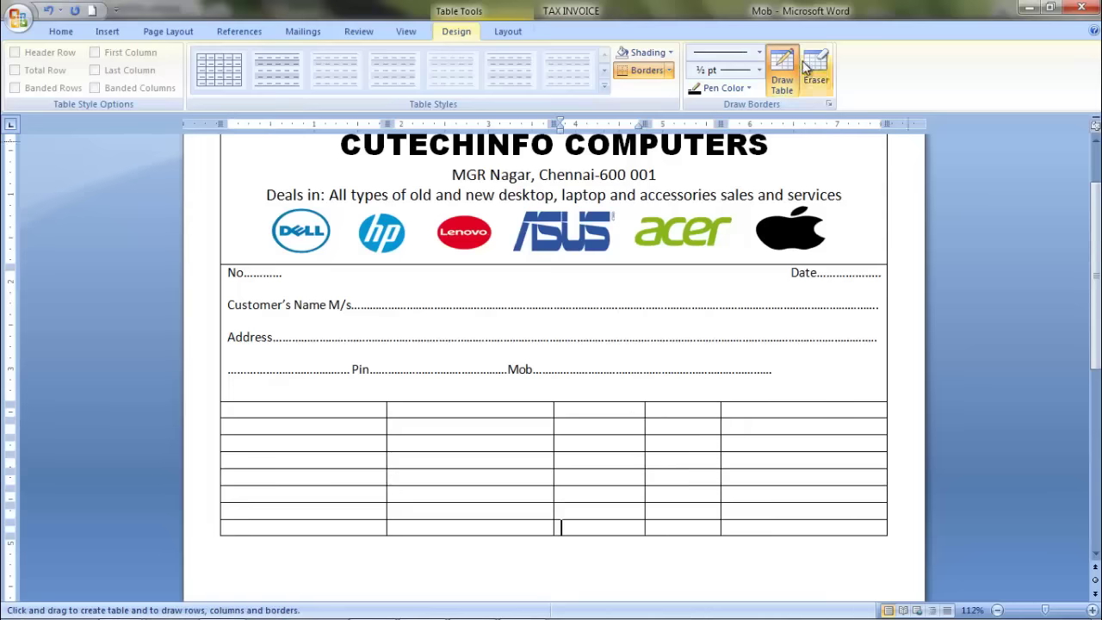
{"action": "left_click", "coordinate": [784, 86]}
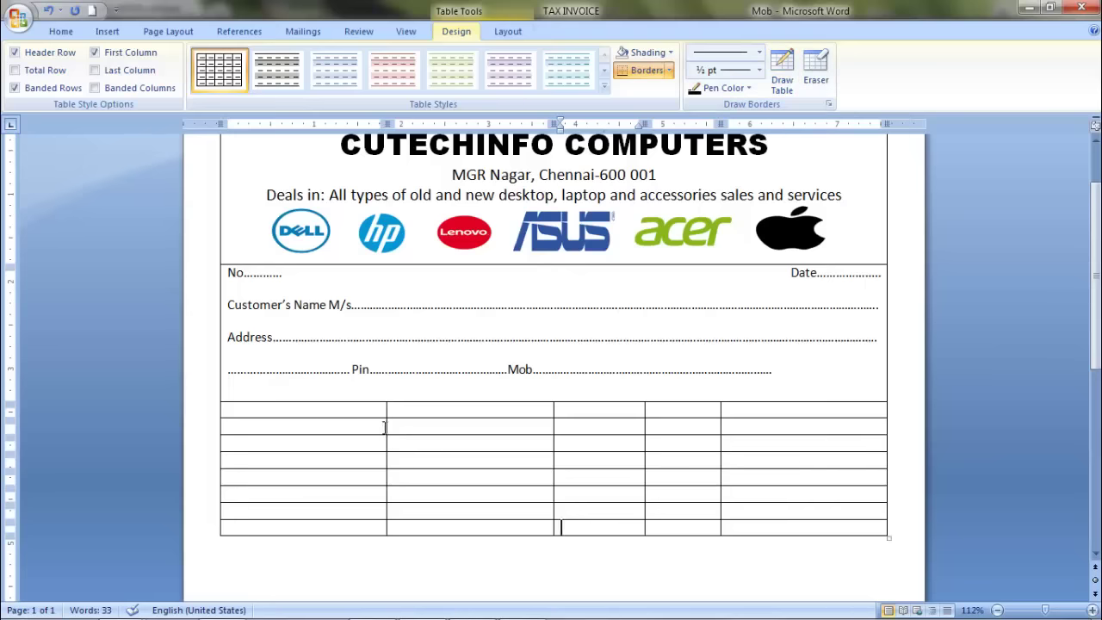
{"action": "left_click_drag", "start_coordinate": [387, 428], "coordinate": [286, 443]}
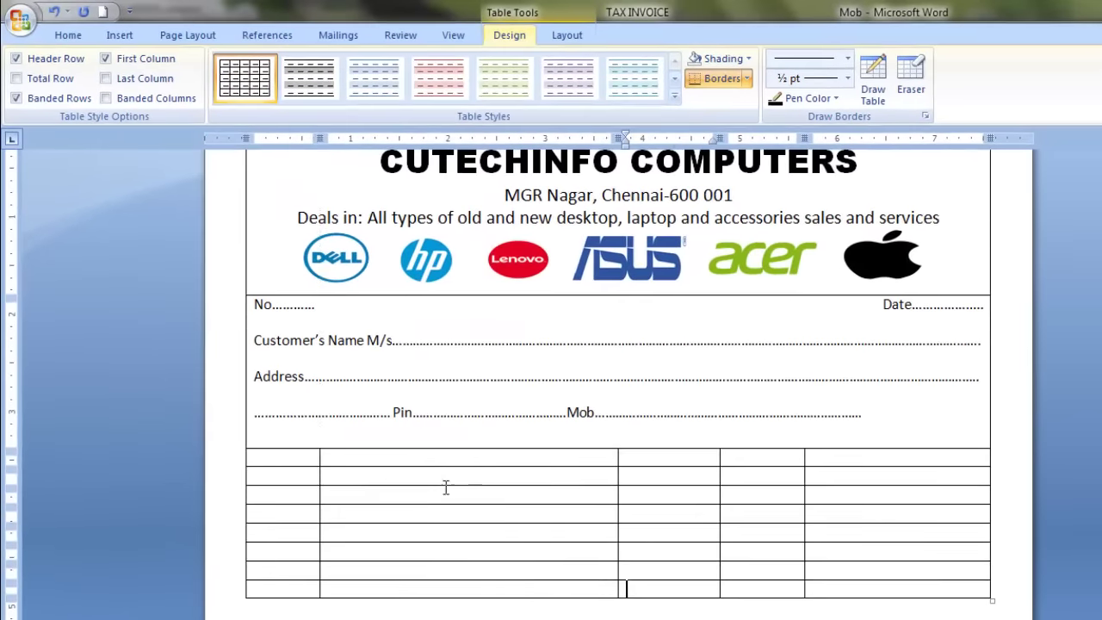
{"action": "left_click_drag", "start_coordinate": [616, 460], "coordinate": [613, 459]}
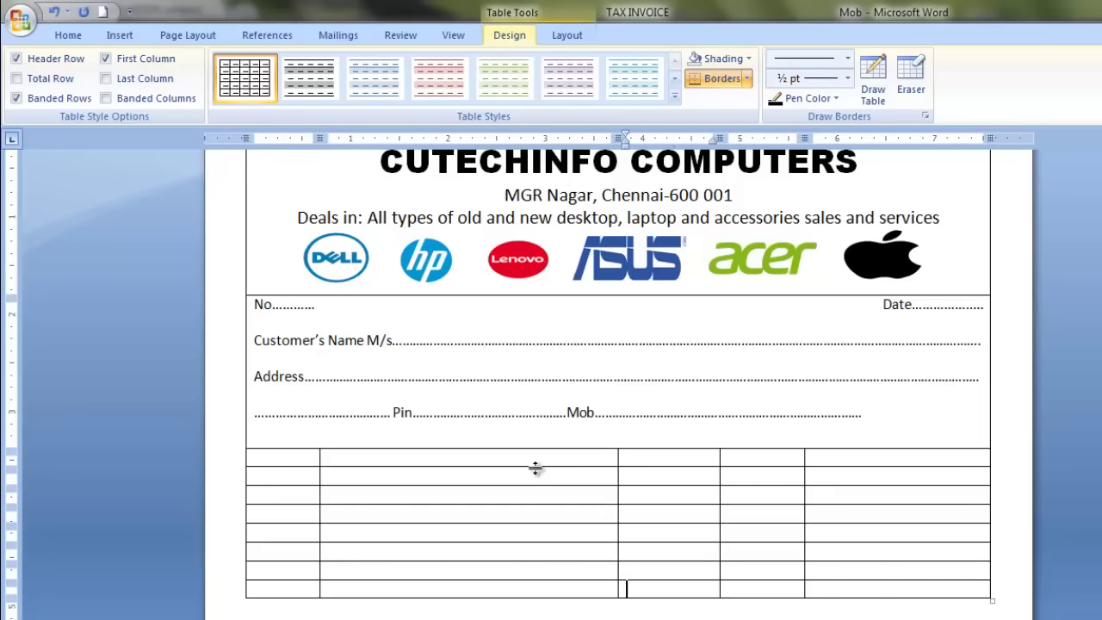
Step: Complete the 'Si. No.' and 'Amount' header labels in the item table
{"action": "left_click", "coordinate": [306, 461]}
{"action": "type", "text": "S"}
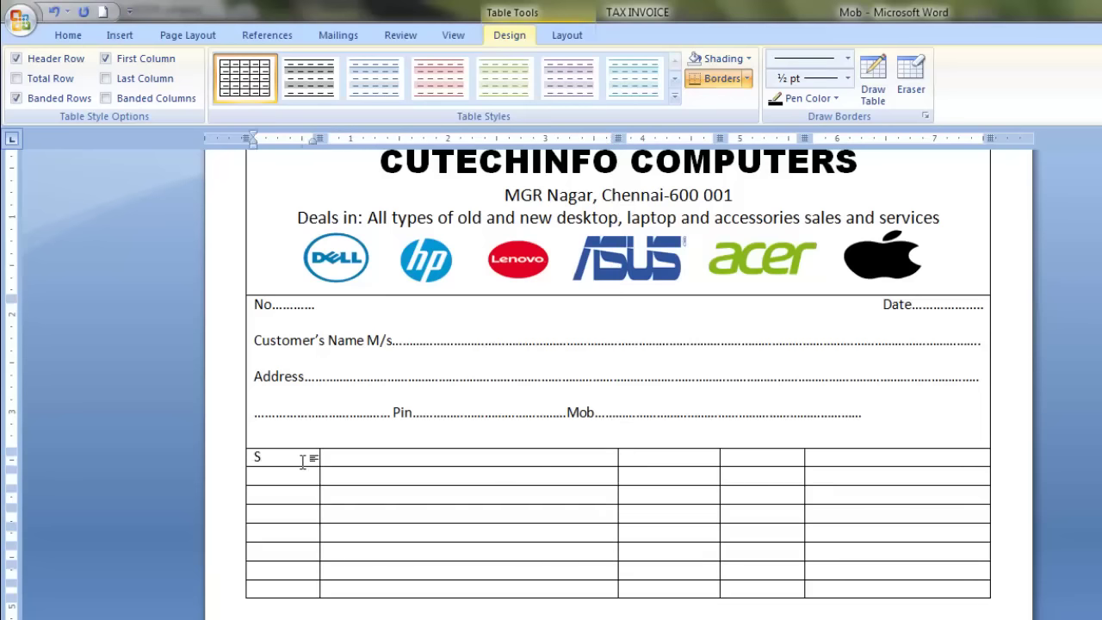
{"action": "type", "text": "i. No."}
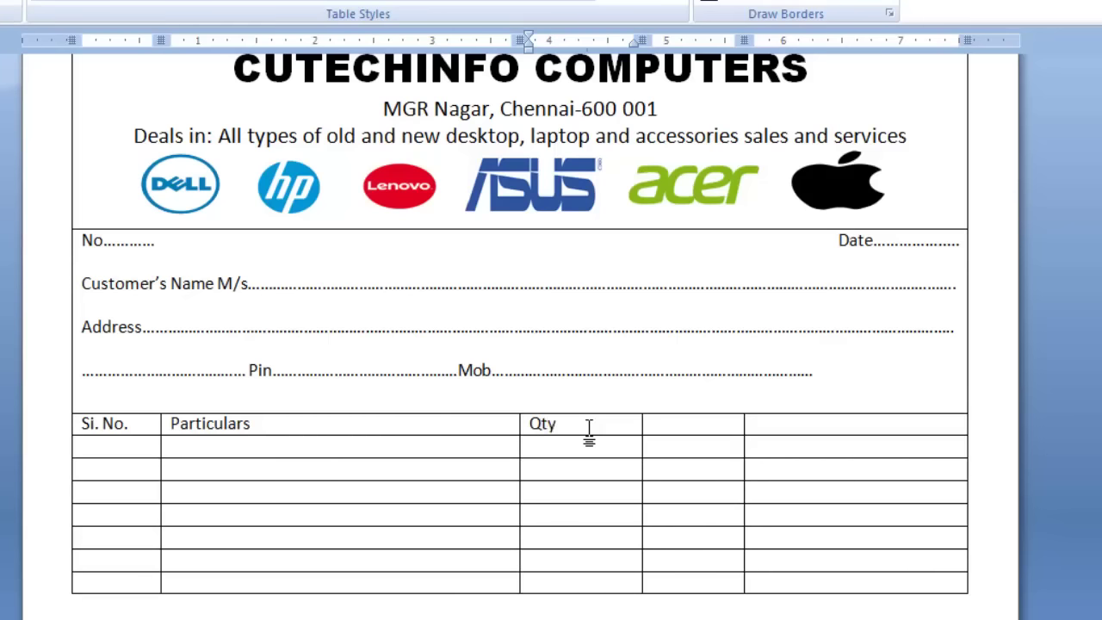
{"action": "left_click", "coordinate": [691, 432]}
{"action": "type", "text": "Rate"}
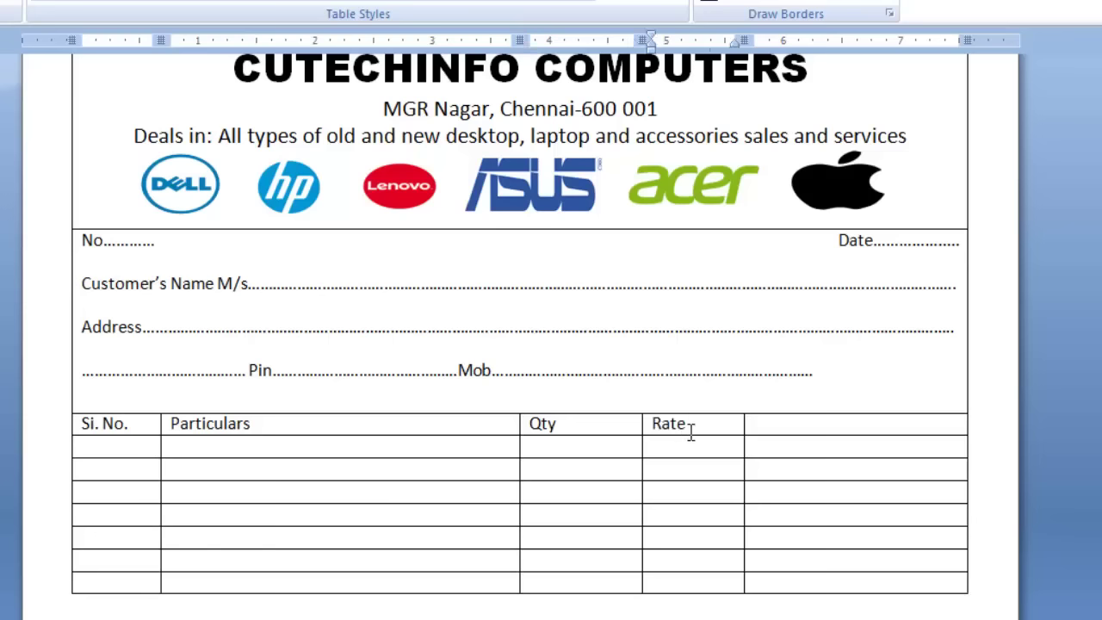
{"action": "left_click", "coordinate": [866, 432]}
{"action": "type", "text": "mount"}
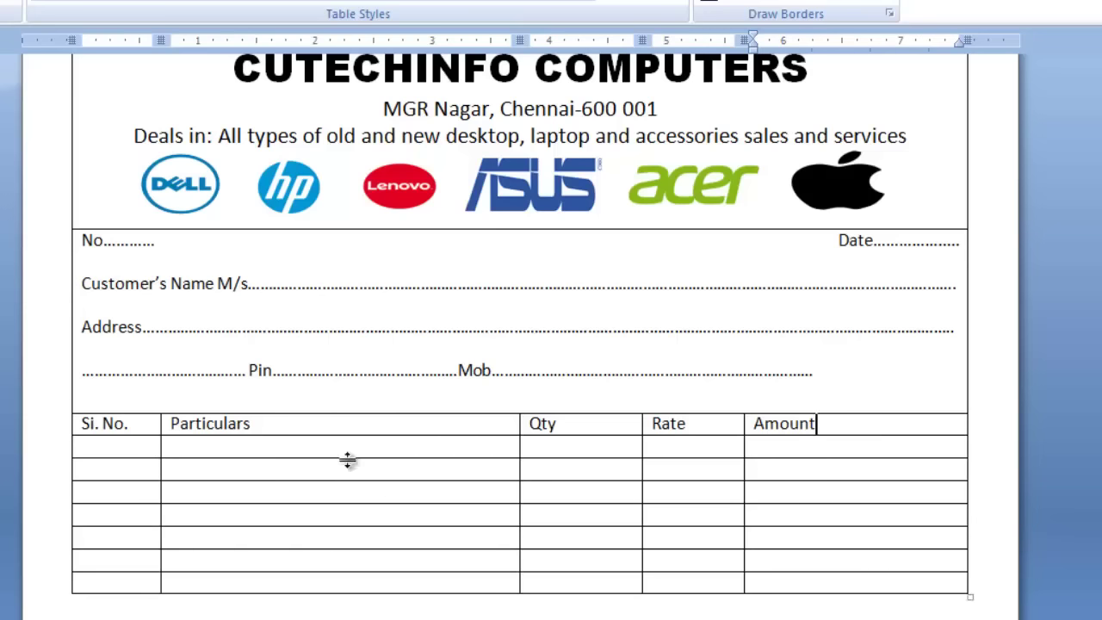
Step: Drag the column borders right to widen Particulars and narrow Qty and Rate
{"action": "mouse_move", "coordinate": [745, 423]}
{"action": "mouse_move", "coordinate": [742, 433]}
{"action": "left_mouse_down"}
{"action": "mouse_move", "coordinate": [862, 439]}
{"action": "mouse_move", "coordinate": [849, 437]}
{"action": "left_mouse_up"}
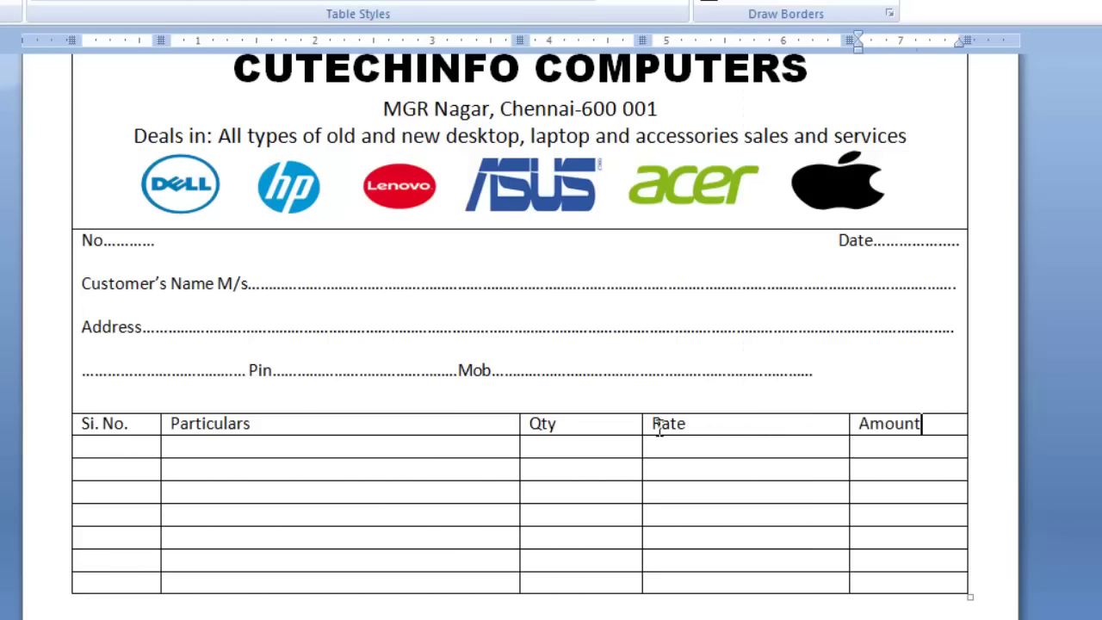
{"action": "left_click_drag", "start_coordinate": [642, 427], "coordinate": [754, 440]}
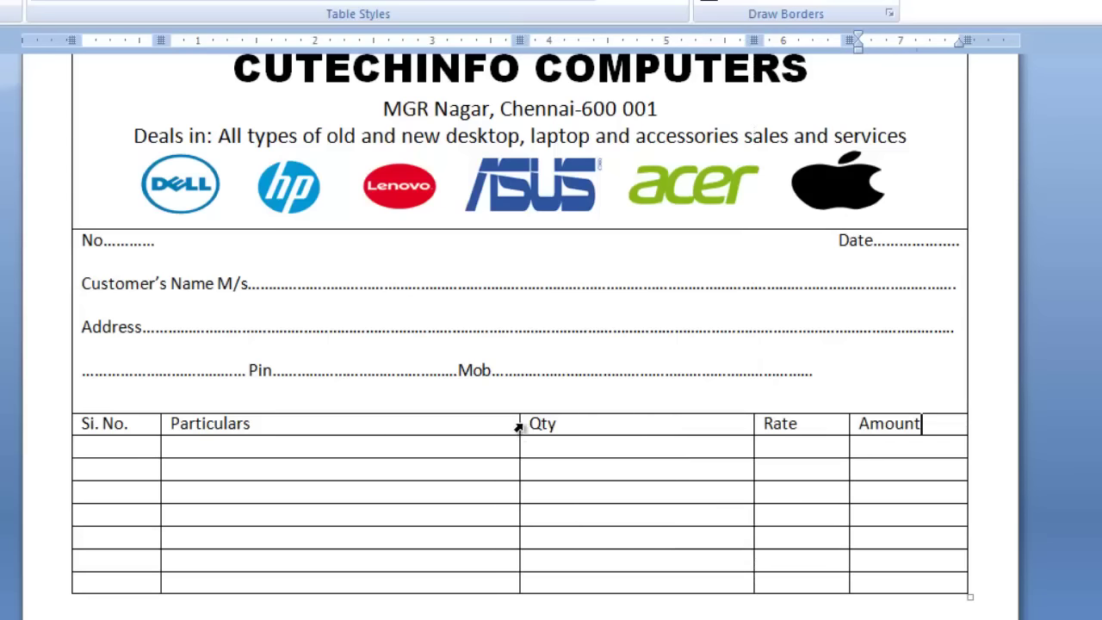
{"action": "left_click_drag", "start_coordinate": [519, 426], "coordinate": [665, 439]}
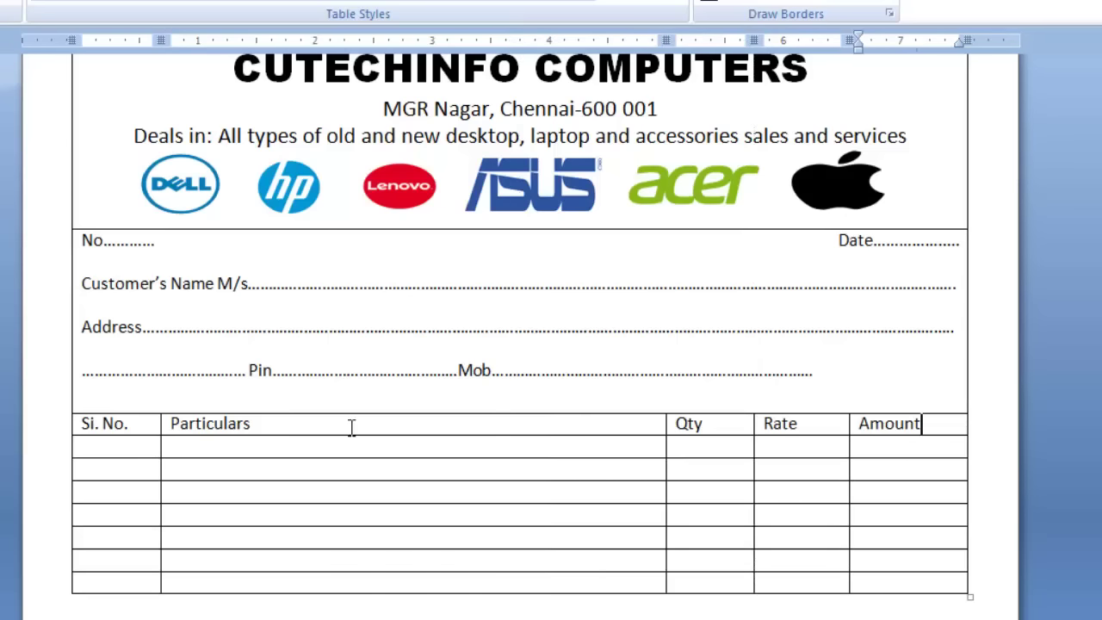
{"action": "left_click", "coordinate": [82, 423]}
Step: Make the item table's header row centred and bold
{"action": "left_click_drag", "start_coordinate": [186, 426], "coordinate": [811, 430]}
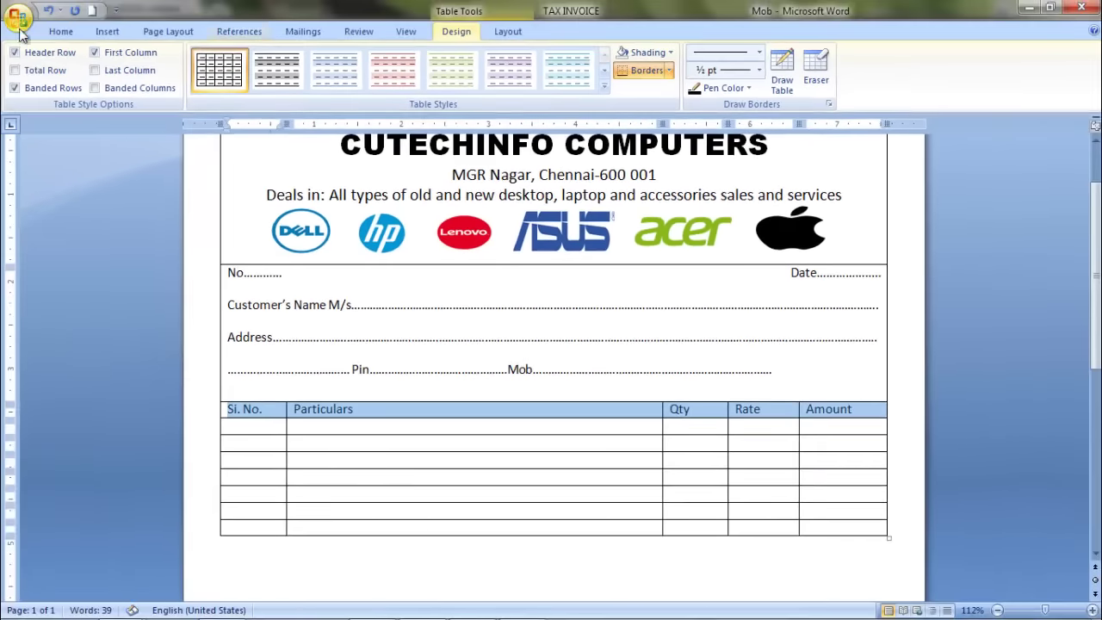
{"action": "left_click", "coordinate": [62, 35]}
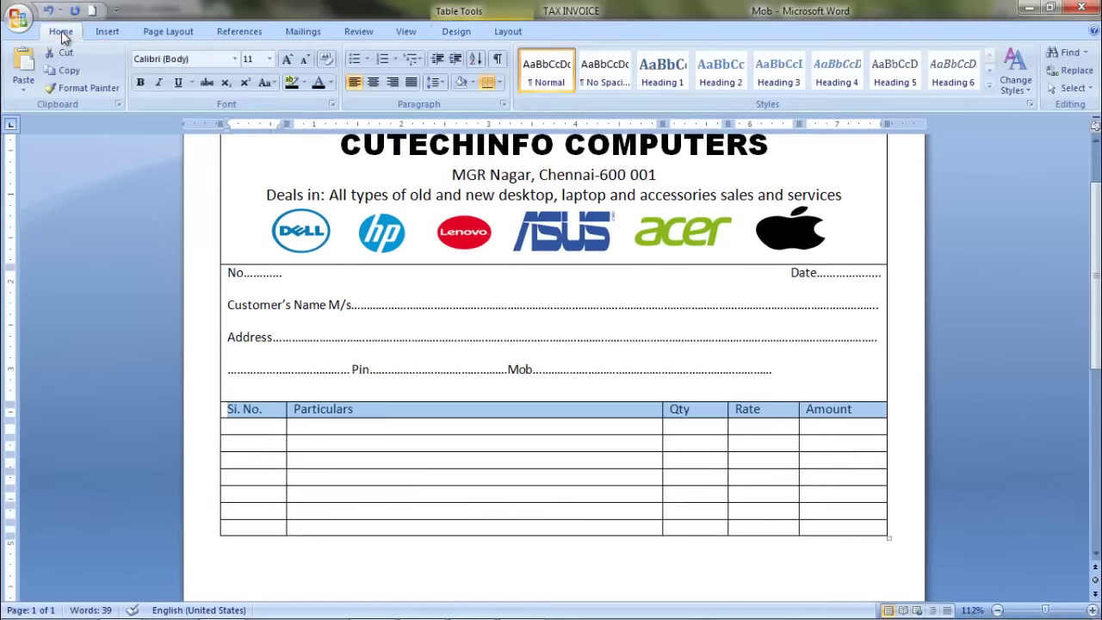
{"action": "left_click", "coordinate": [372, 80]}
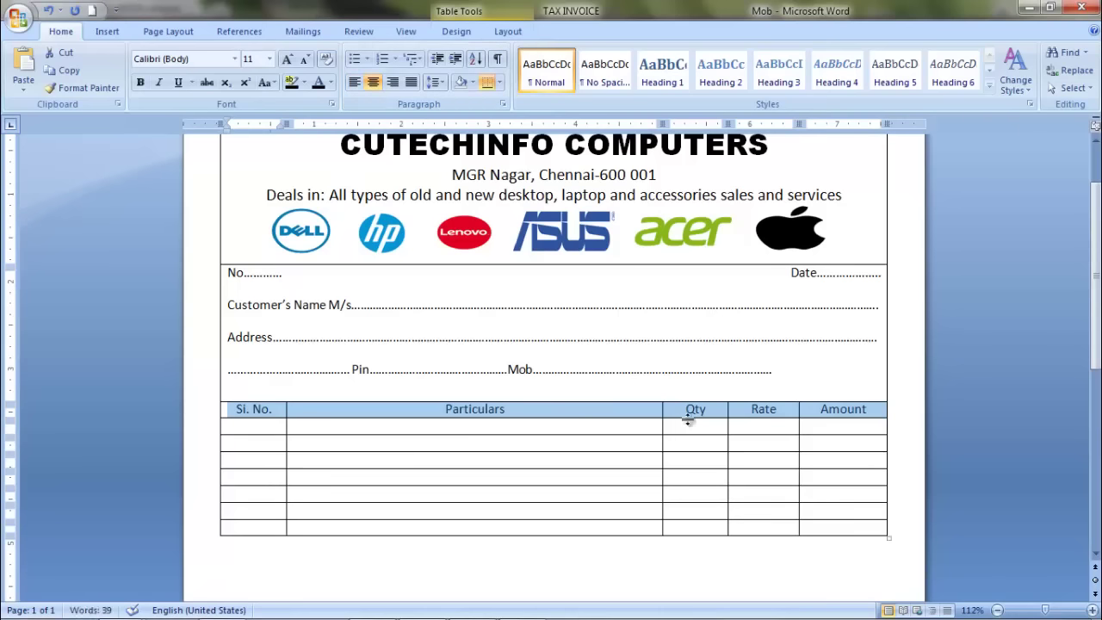
{"action": "key", "text": "ctrl+b"}
Step: Drag the first item row's bottom border down so it fills most of the page
{"action": "left_click", "coordinate": [575, 440]}
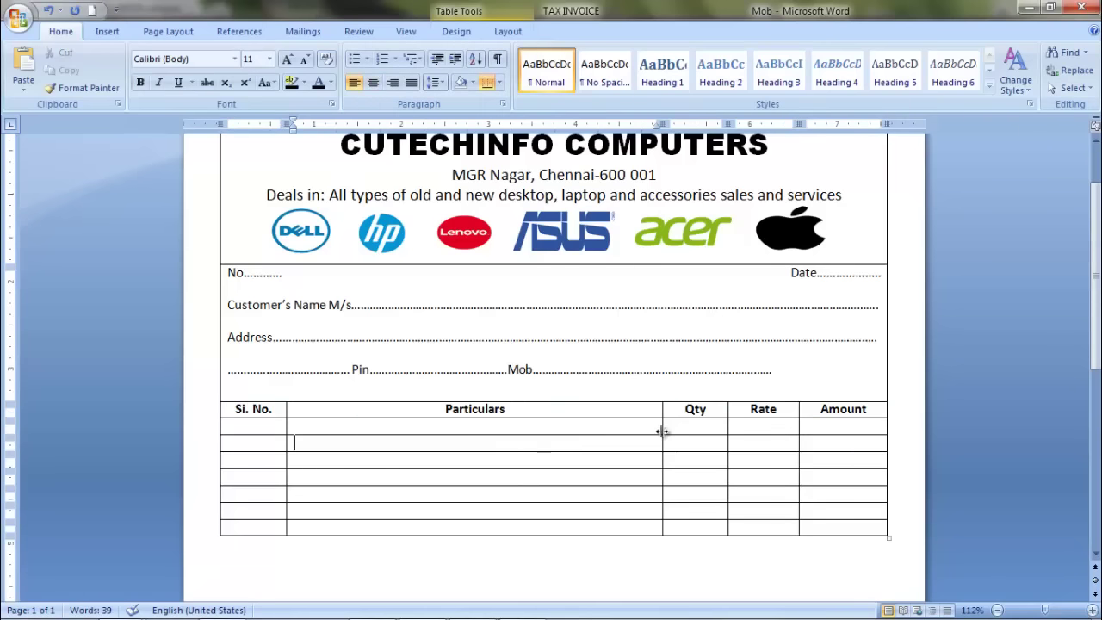
{"action": "scroll", "coordinate": [662, 431], "scroll_direction": "down", "scroll_amount": 2}
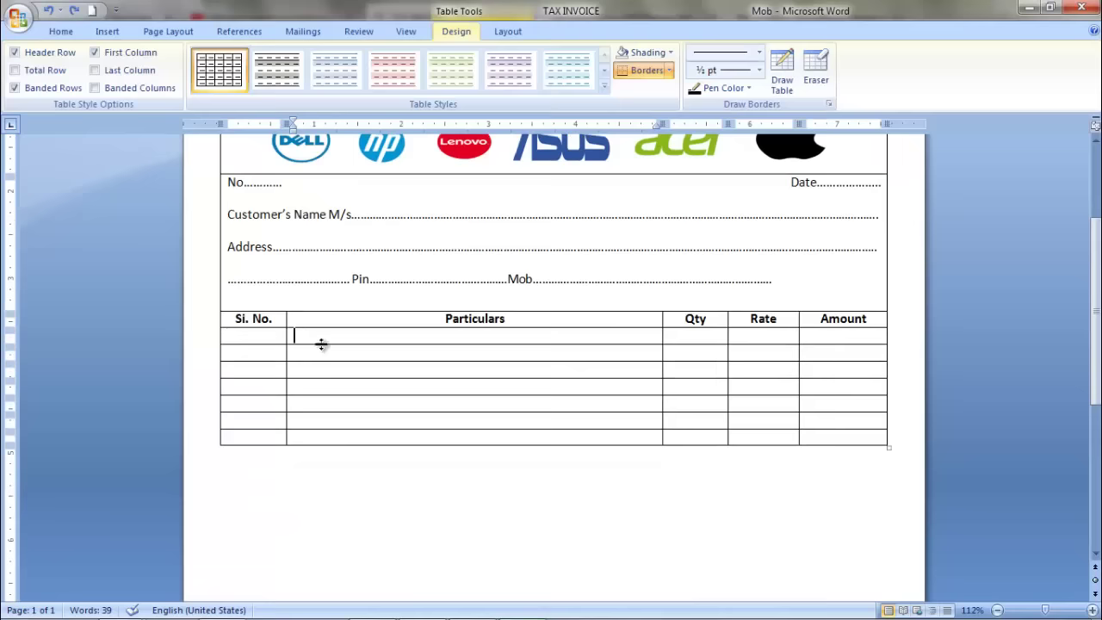
{"action": "left_click_drag", "start_coordinate": [321, 344], "coordinate": [430, 439]}
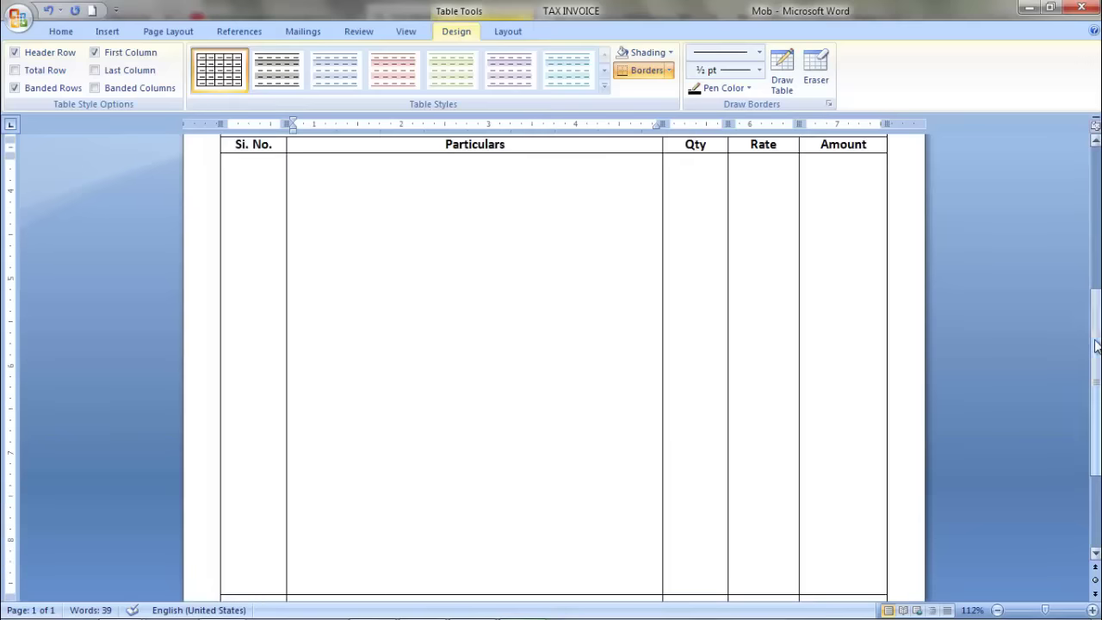
{"action": "left_click_drag", "start_coordinate": [1096, 345], "coordinate": [1097, 250]}
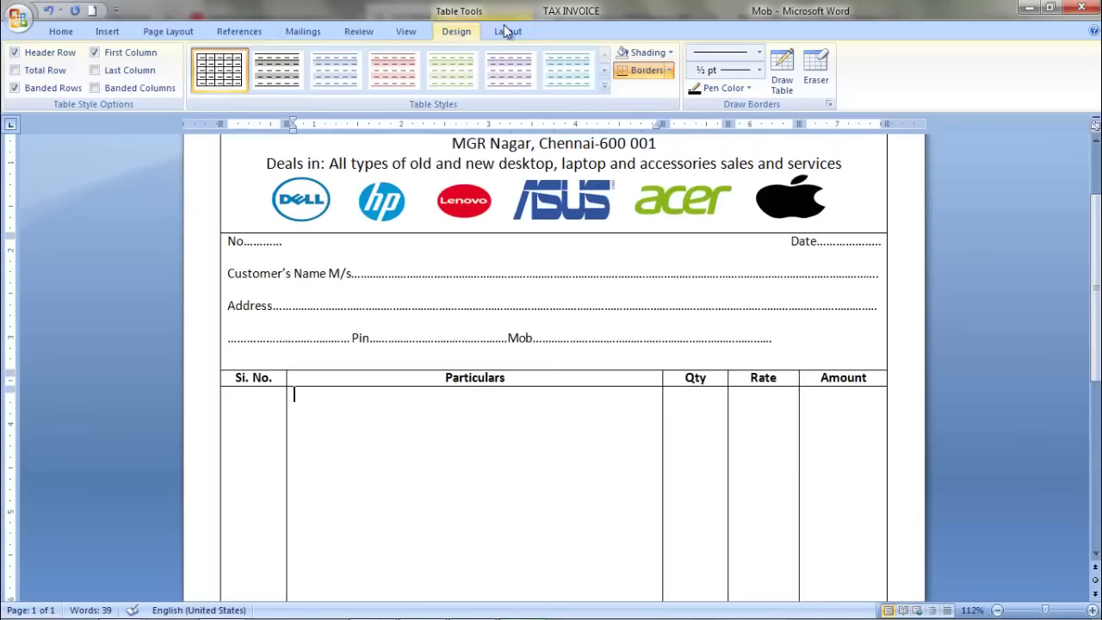
Step: Erase the row partition below the tall item row and merge the right-side cells of both total rows
{"action": "left_click", "coordinate": [815, 70]}
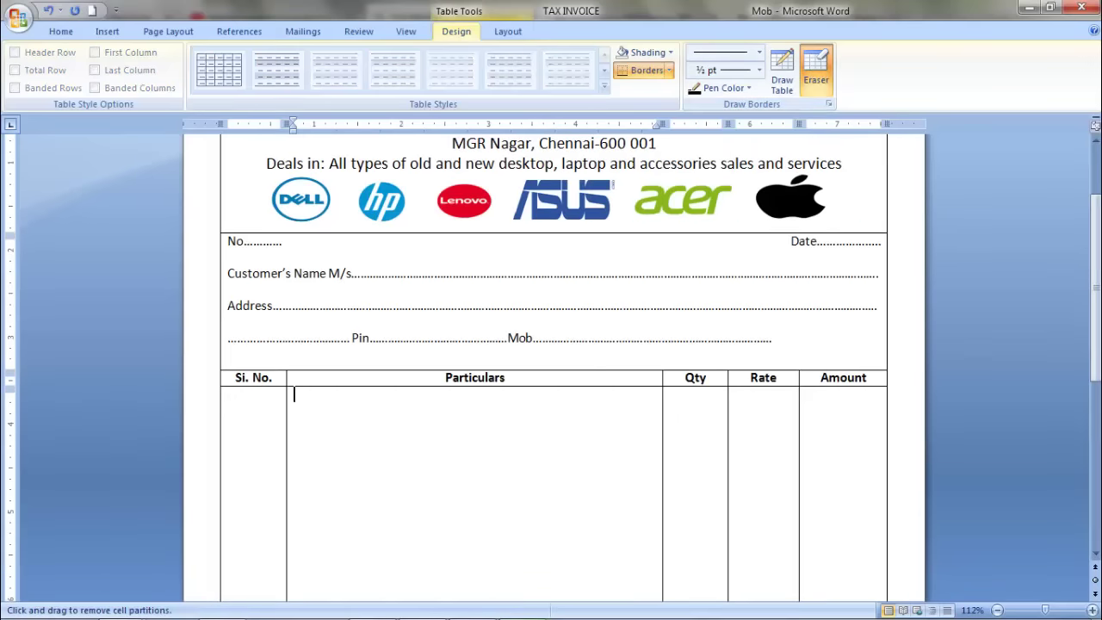
{"action": "left_click_drag", "start_coordinate": [1096, 284], "coordinate": [1096, 426]}
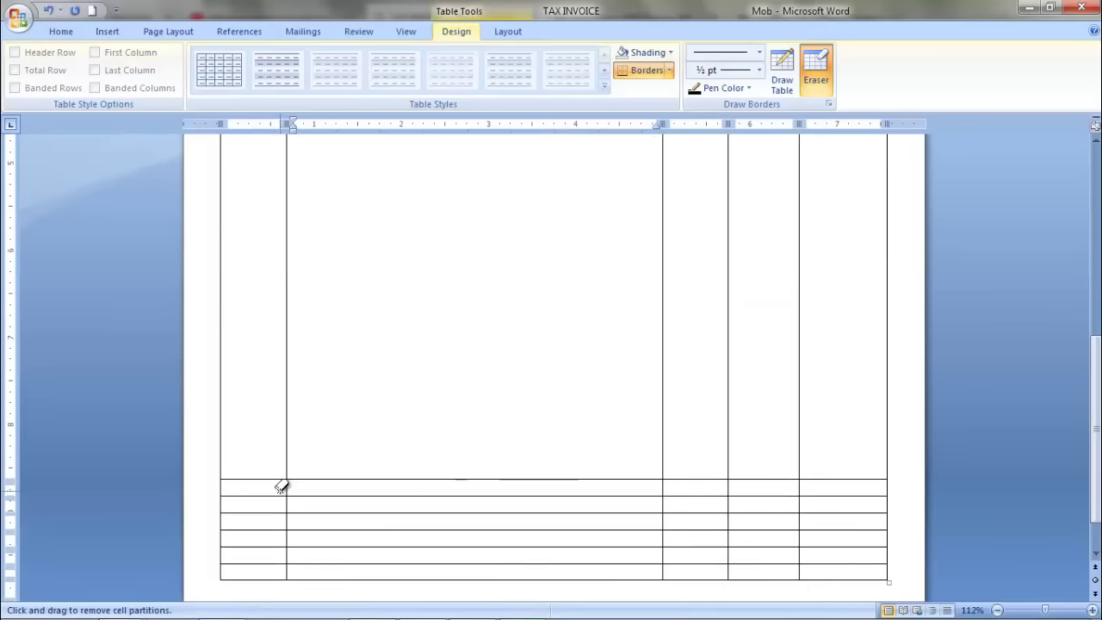
{"action": "left_click_drag", "start_coordinate": [279, 492], "coordinate": [379, 505]}
{"action": "left_click_drag", "start_coordinate": [1097, 284], "coordinate": [1097, 396]}
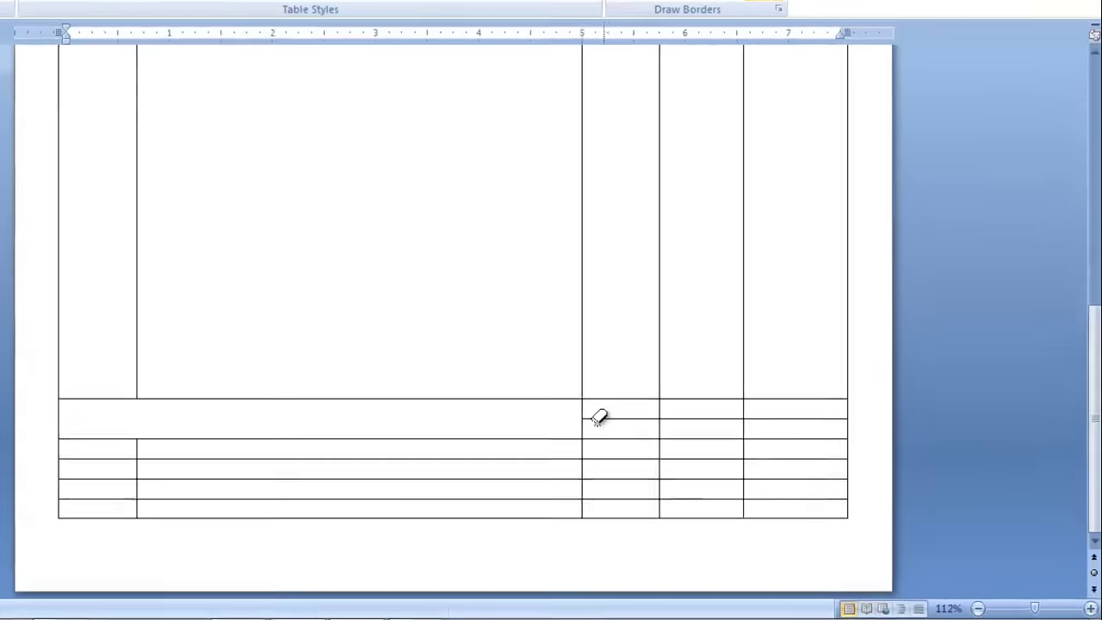
{"action": "left_click", "coordinate": [499, 333]}
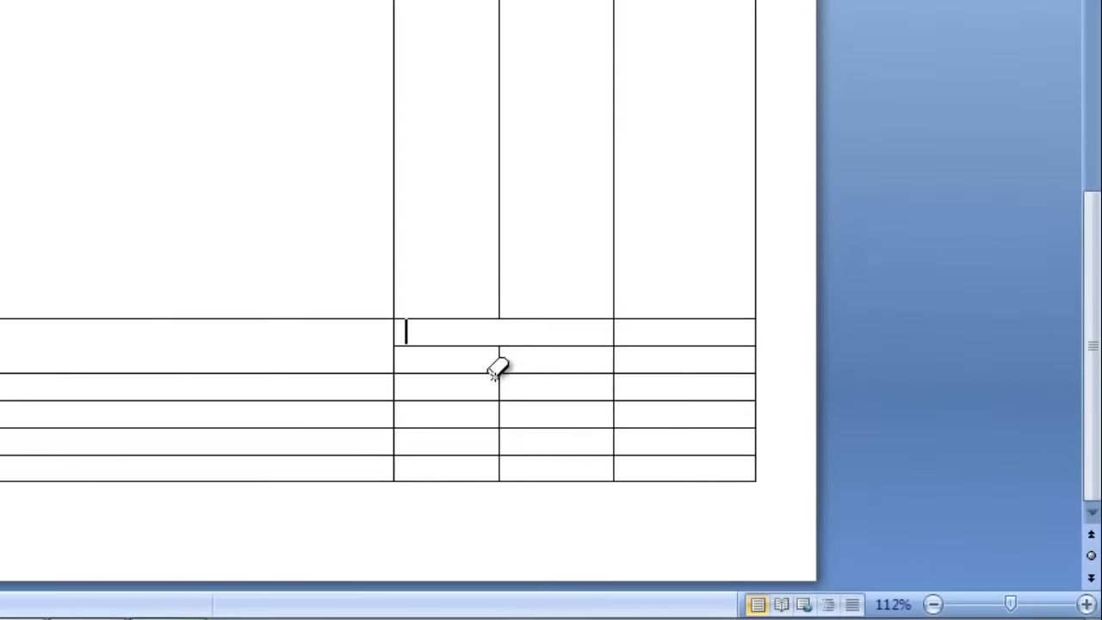
{"action": "left_click", "coordinate": [499, 360]}
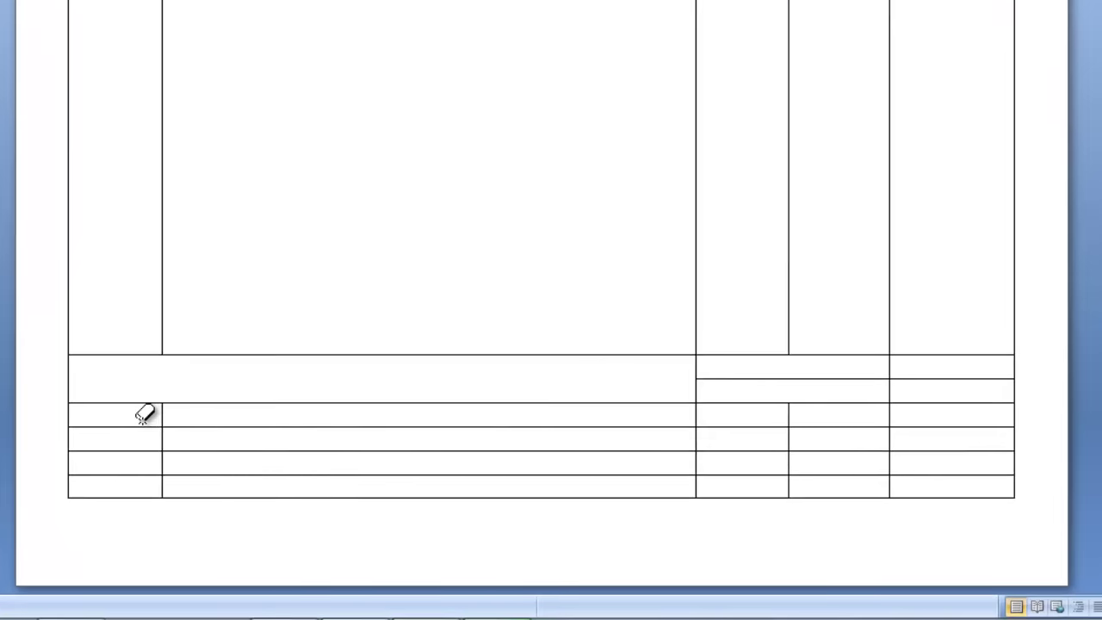
Step: Erase the bottom partitions to form one full-width footer cell, then turn the Eraser off
{"action": "left_click_drag", "start_coordinate": [143, 416], "coordinate": [947, 468]}
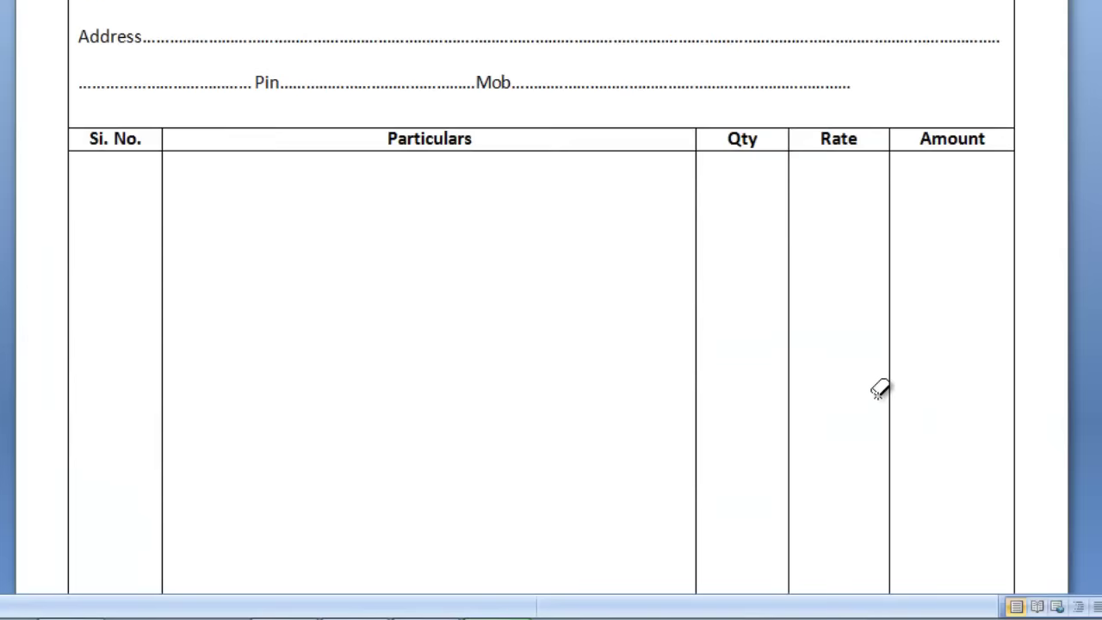
{"action": "scroll", "coordinate": [880, 389], "scroll_direction": "down", "scroll_amount": 5}
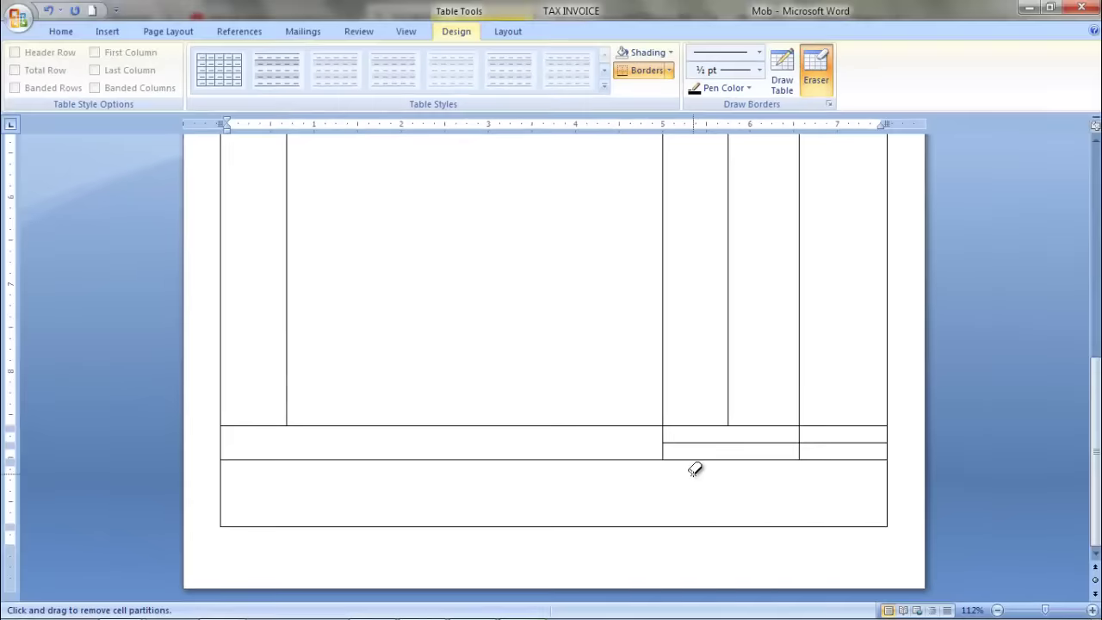
{"action": "left_click", "coordinate": [816, 71]}
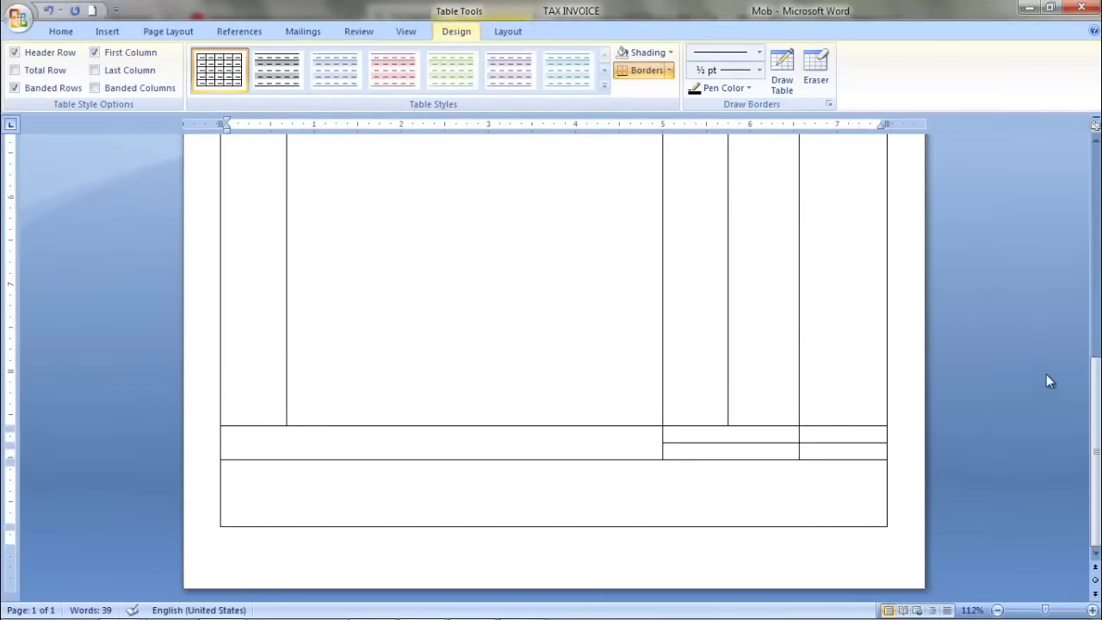
{"action": "scroll", "coordinate": [1089, 413], "scroll_direction": "up", "scroll_amount": 1}
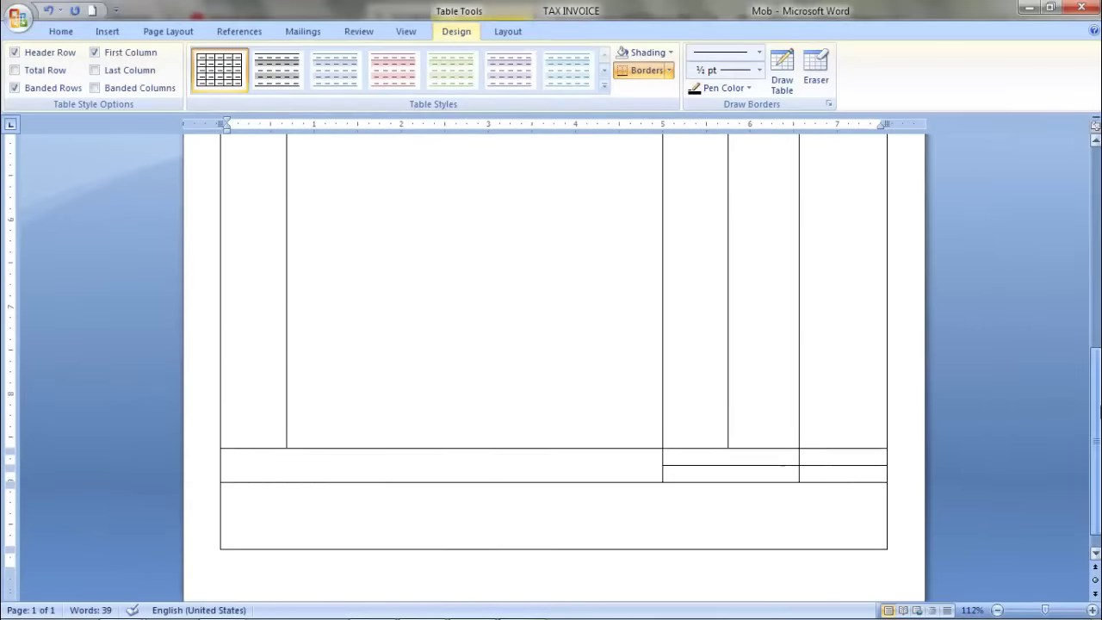
Step: Type 'Amount in words:' with two dotted fill-in lines in the wide cell and raise its row slightly
{"action": "left_click", "coordinate": [325, 474]}
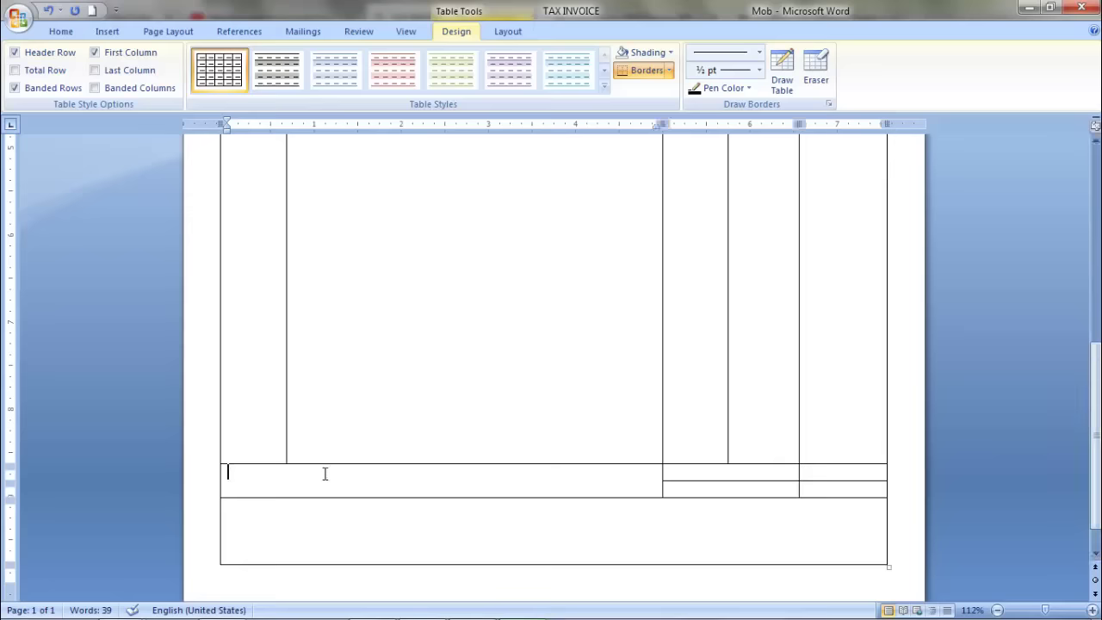
{"action": "type", "text": "A"}
{"action": "type", "text": "mount in word"}
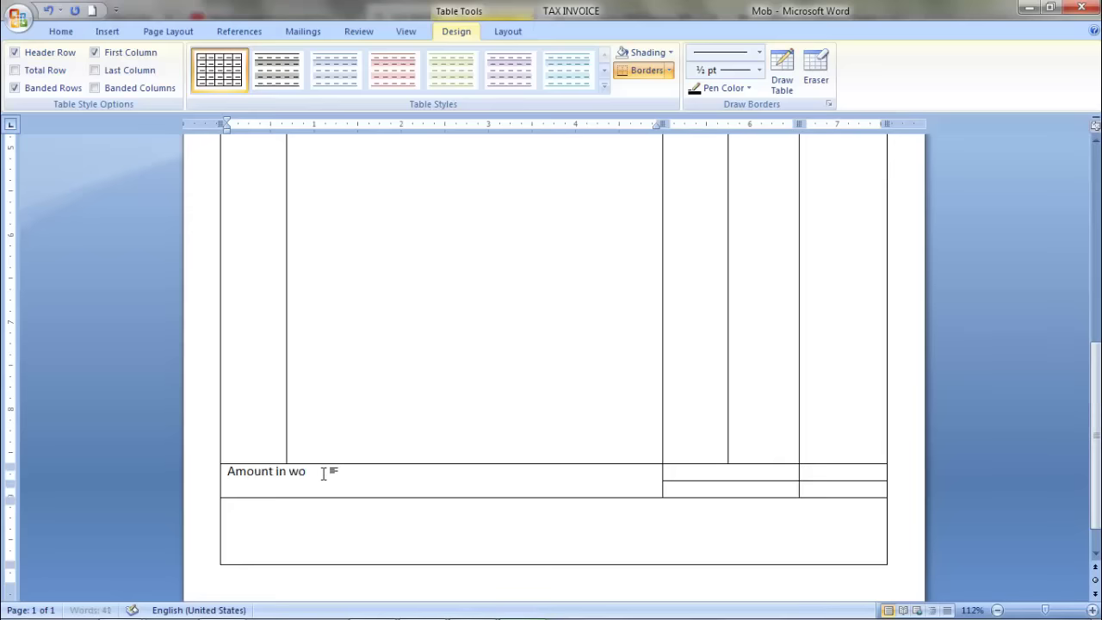
{"action": "type", "text": "s:"}
{"action": "type", "text": ".........."}
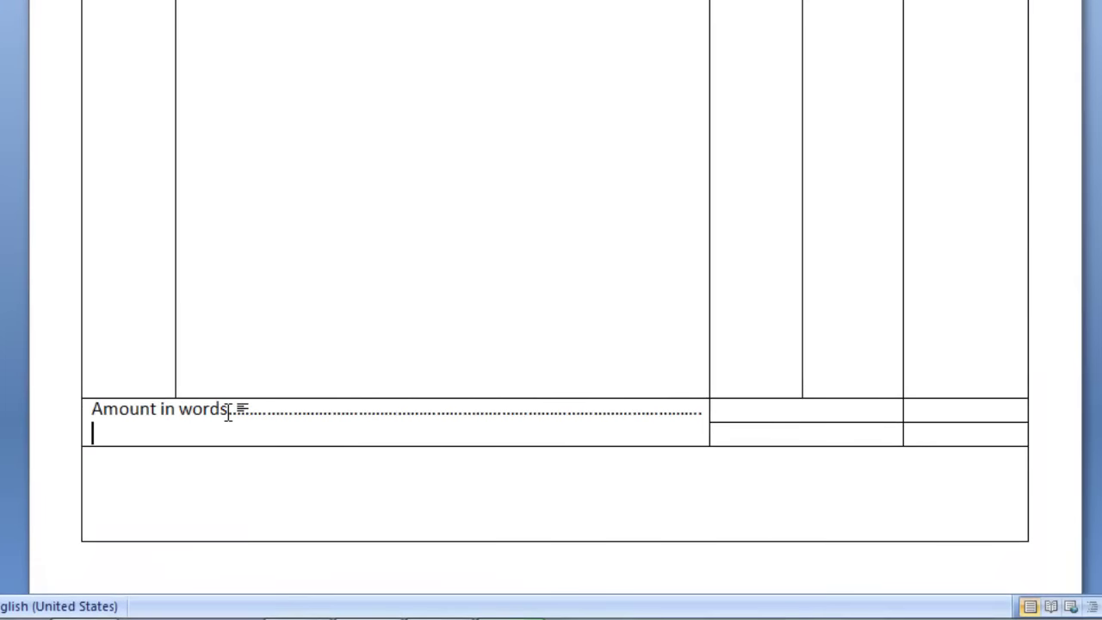
{"action": "type", "text": "...."}
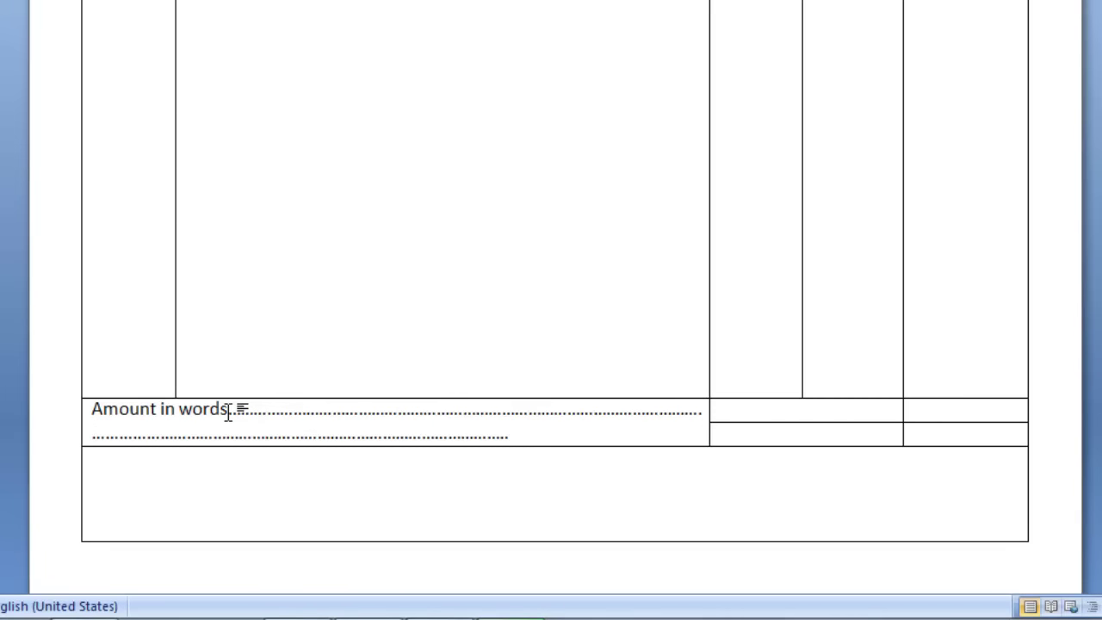
{"action": "type", "text": "............................................................."}
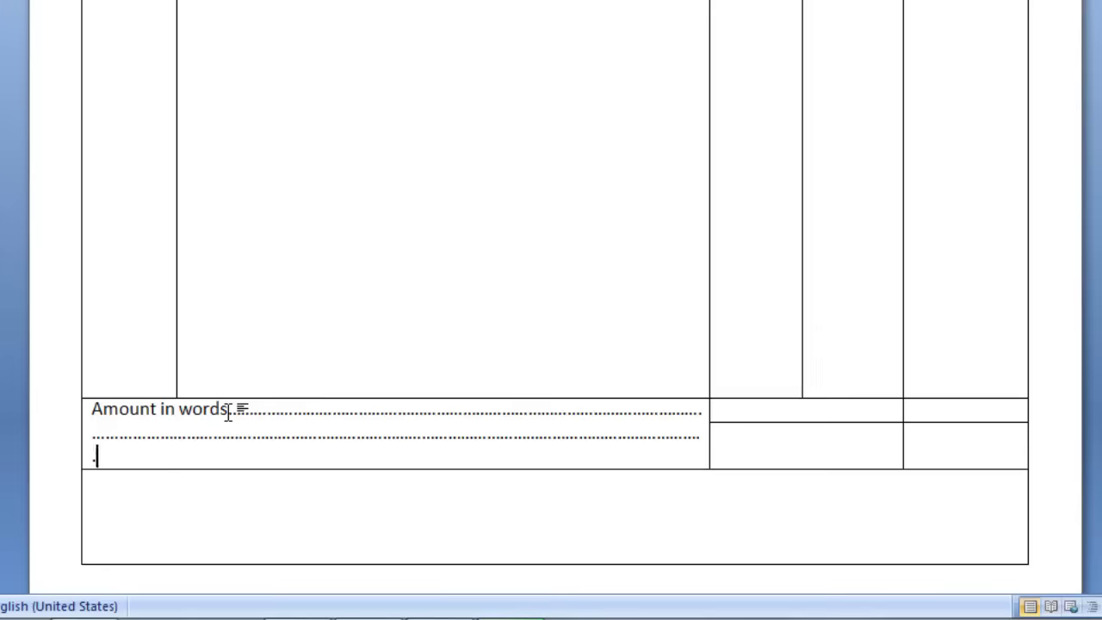
{"action": "key", "text": "BackSpace"}
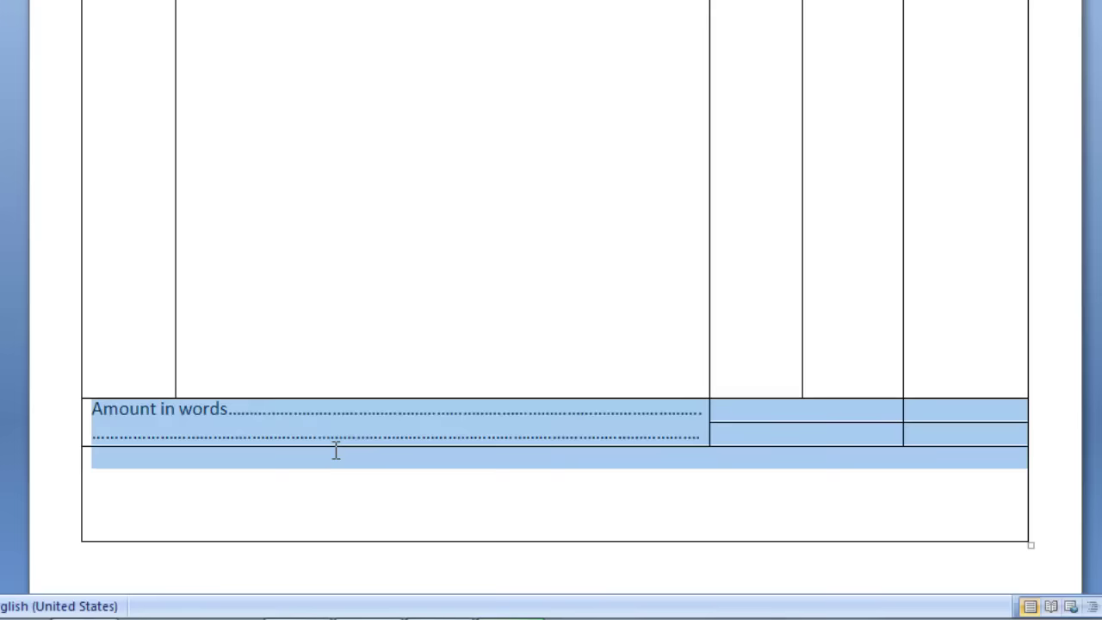
{"action": "mouse_move", "coordinate": [334, 443]}
{"action": "left_mouse_down"}
{"action": "mouse_move", "coordinate": [337, 472]}
{"action": "mouse_move", "coordinate": [319, 468]}
{"action": "left_mouse_up"}
{"action": "left_click", "coordinate": [338, 471]}
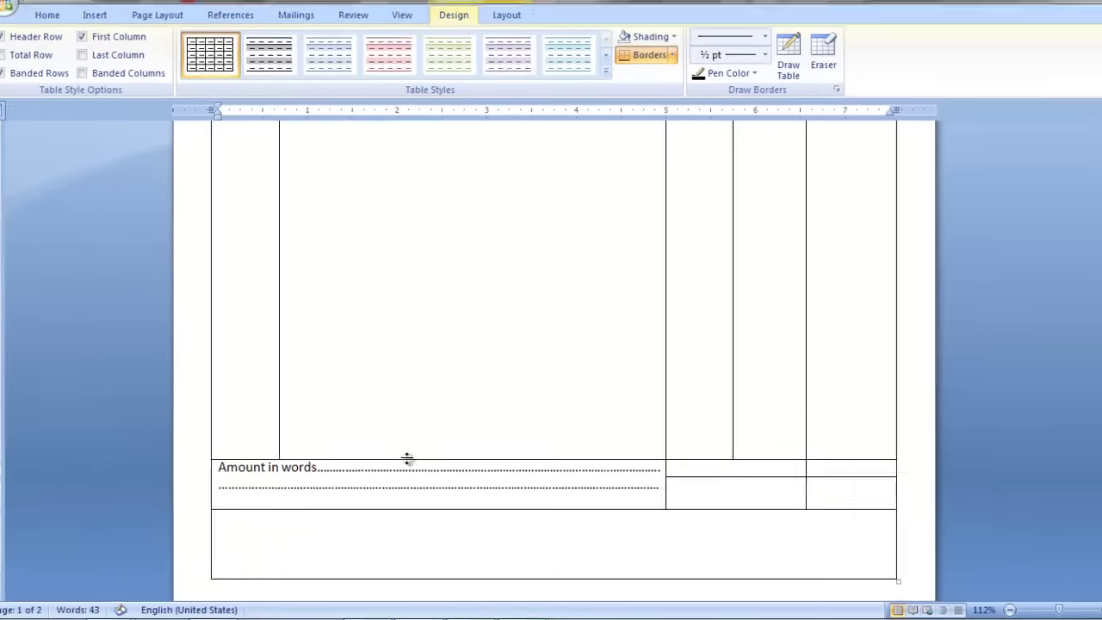
{"action": "left_click_drag", "start_coordinate": [411, 465], "coordinate": [412, 459]}
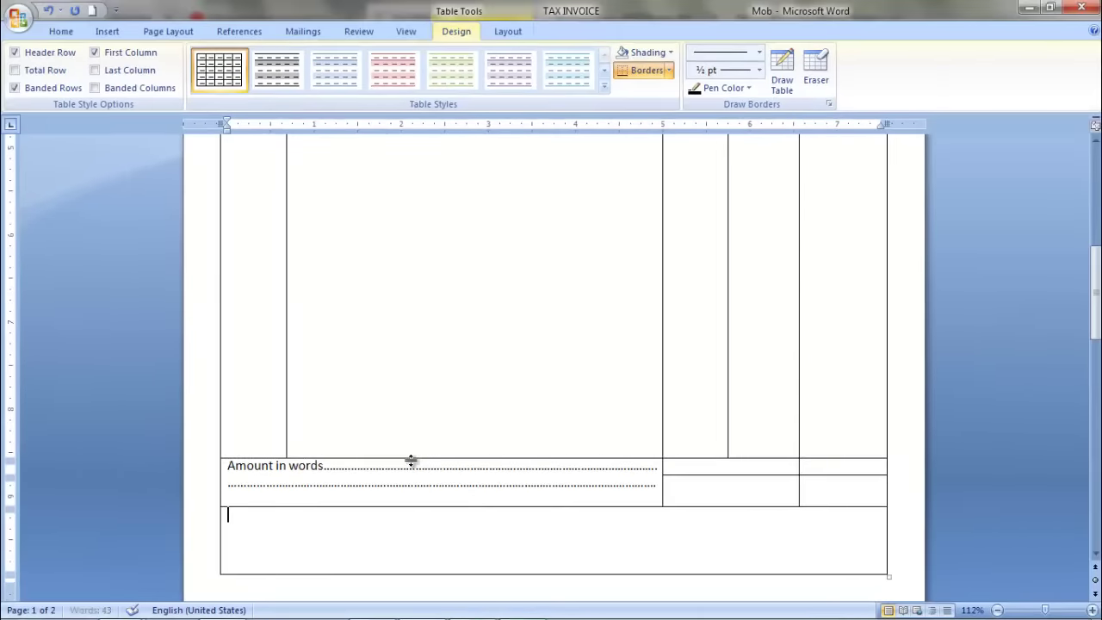
Step: Apply 1.5 line spacing to the Amount in words cell text
{"action": "triple_click", "coordinate": [229, 468]}
{"action": "left_click", "coordinate": [58, 38]}
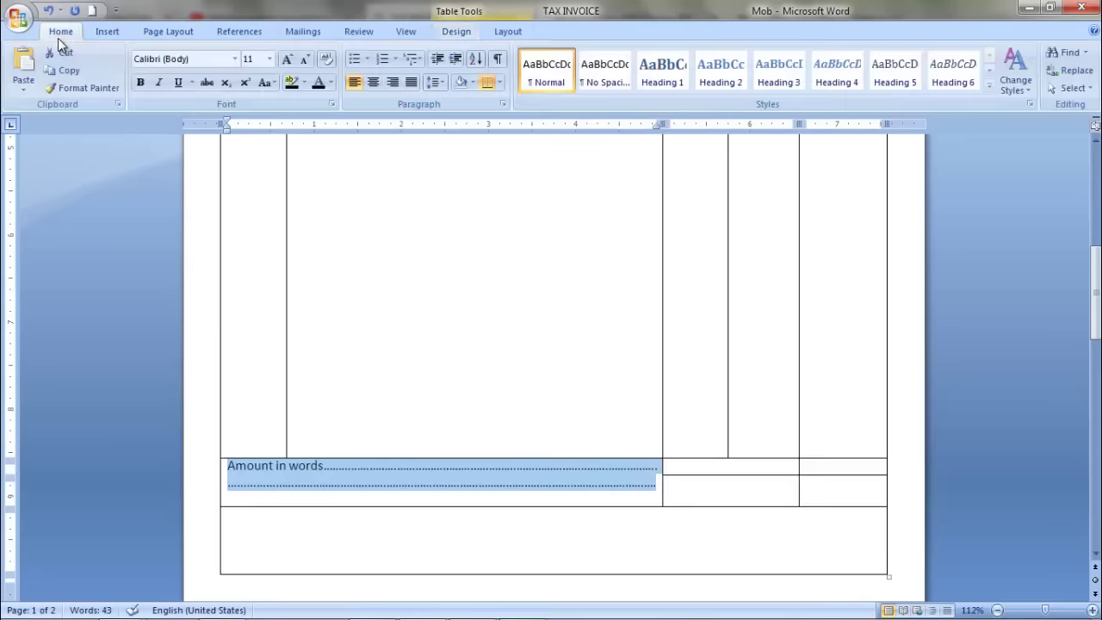
{"action": "left_click", "coordinate": [441, 83]}
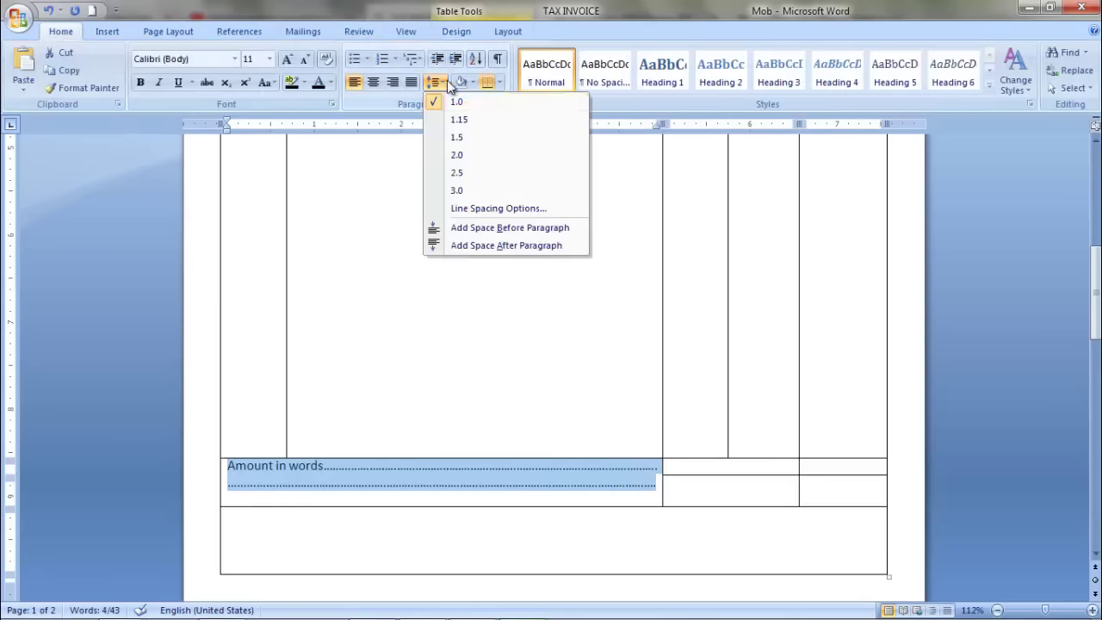
{"action": "left_click", "coordinate": [469, 138]}
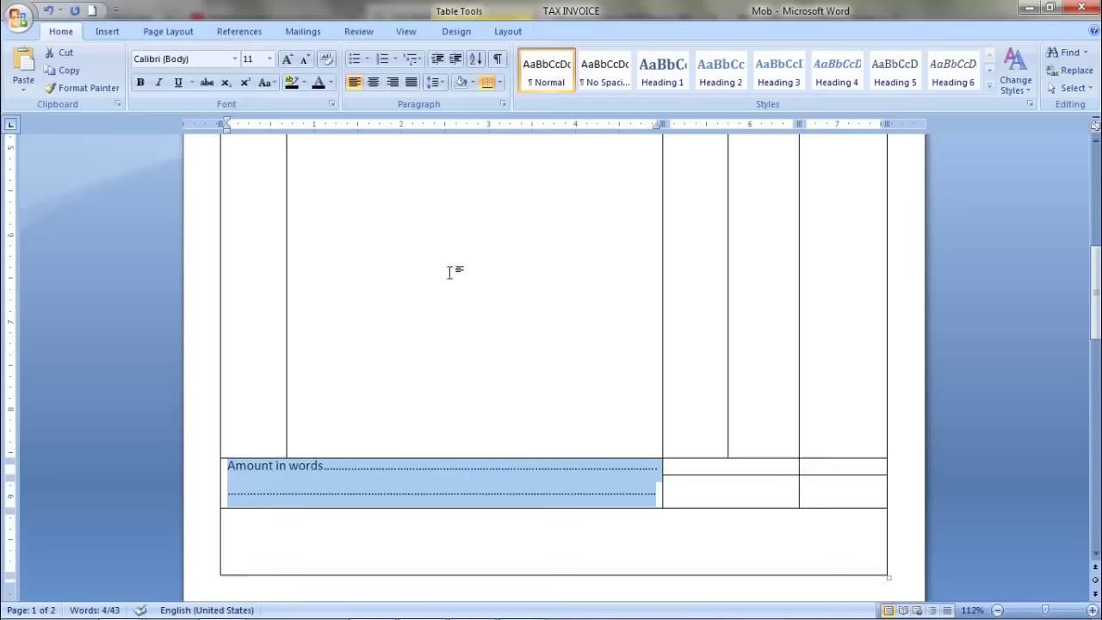
{"action": "left_click", "coordinate": [716, 500]}
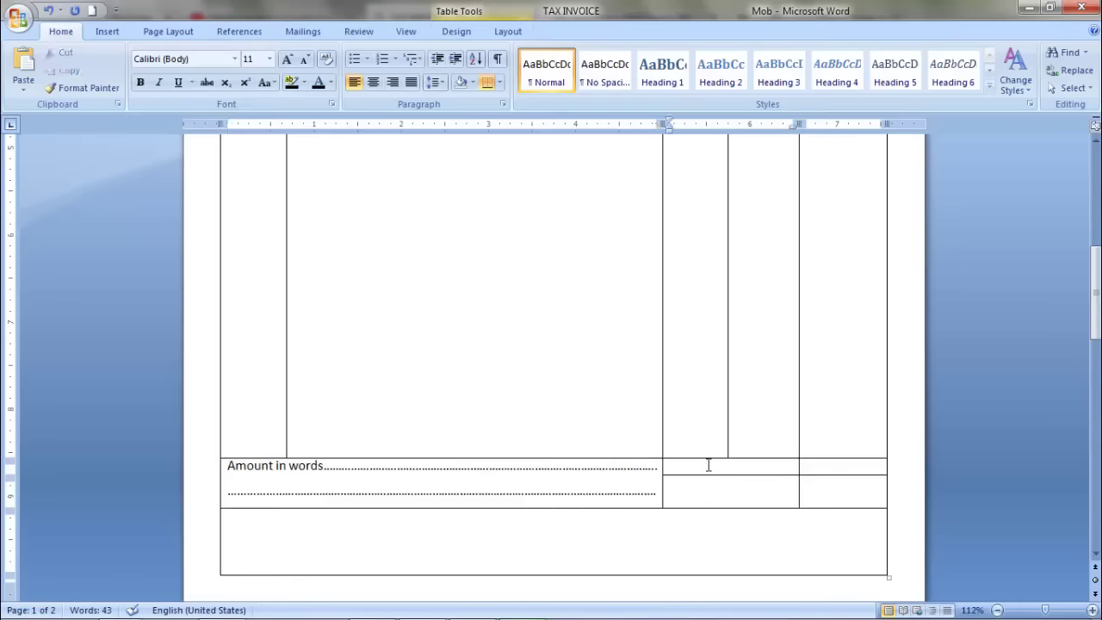
Step: Enter the Tax and Total labels in the stacked cells beside Amount in words
{"action": "type", "text": "T"}
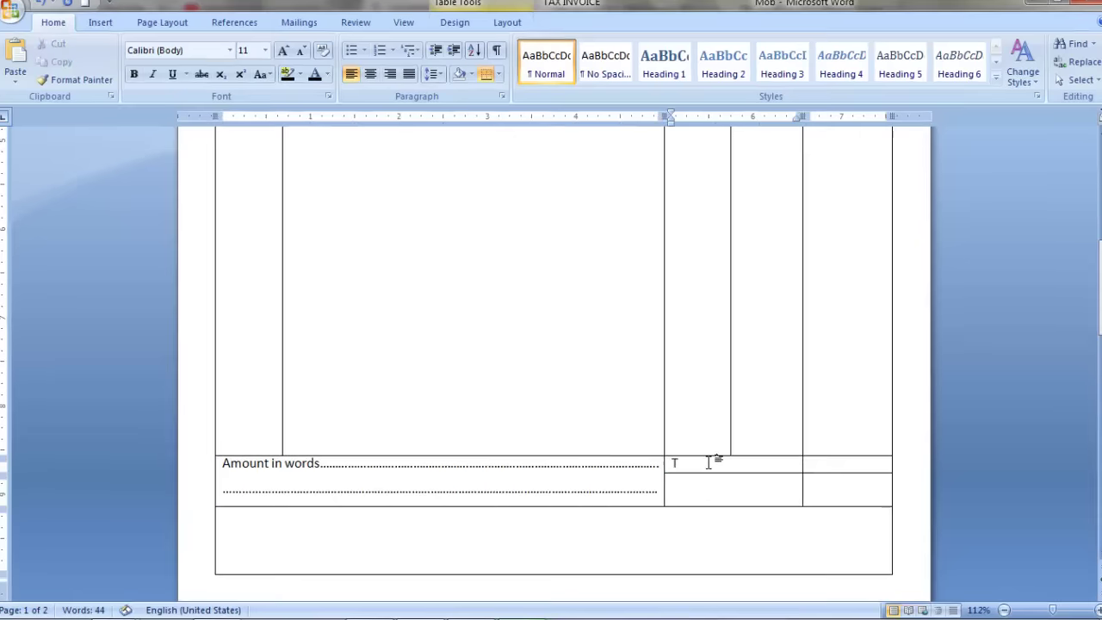
{"action": "type", "text": "ax"}
{"action": "left_click", "coordinate": [761, 438]}
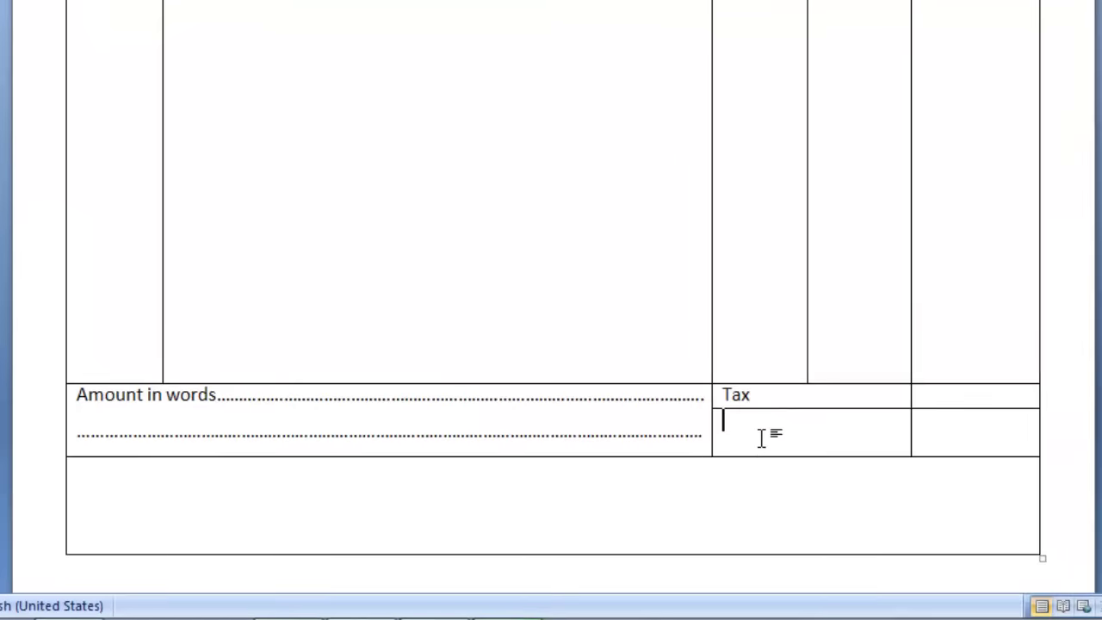
{"action": "type", "text": "Total"}
Step: Centre the Tax and Total labels in their cells and make them bold
{"action": "mouse_move", "coordinate": [731, 394]}
{"action": "left_mouse_down"}
{"action": "mouse_move", "coordinate": [750, 396]}
{"action": "mouse_move", "coordinate": [676, 443]}
{"action": "left_mouse_up"}
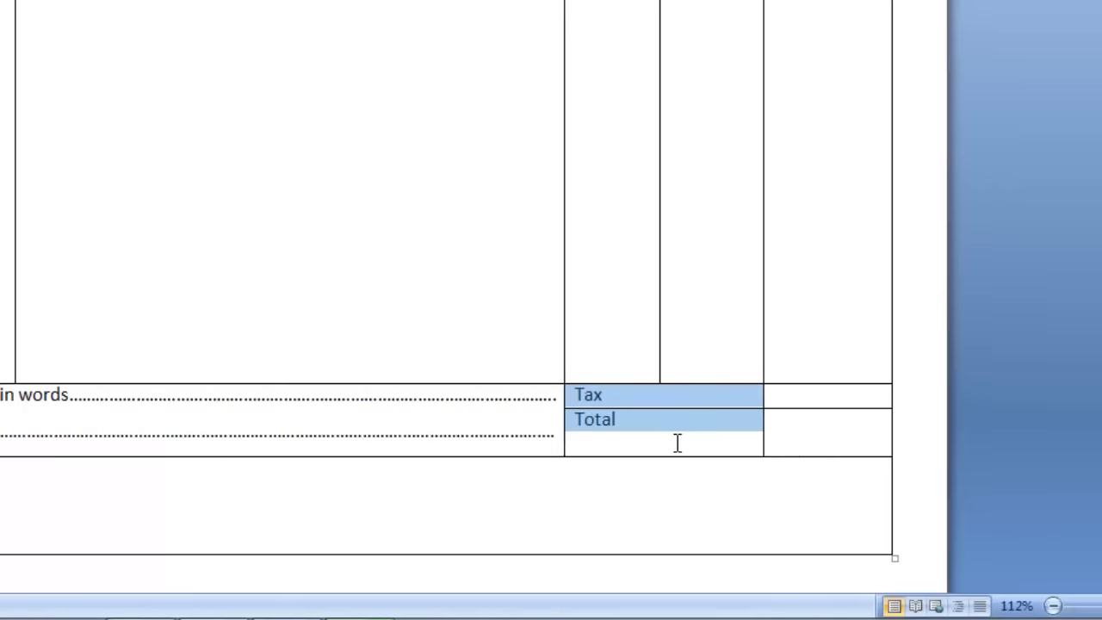
{"action": "right_click", "coordinate": [656, 418]}
{"action": "mouse_move", "coordinate": [739, 349]}
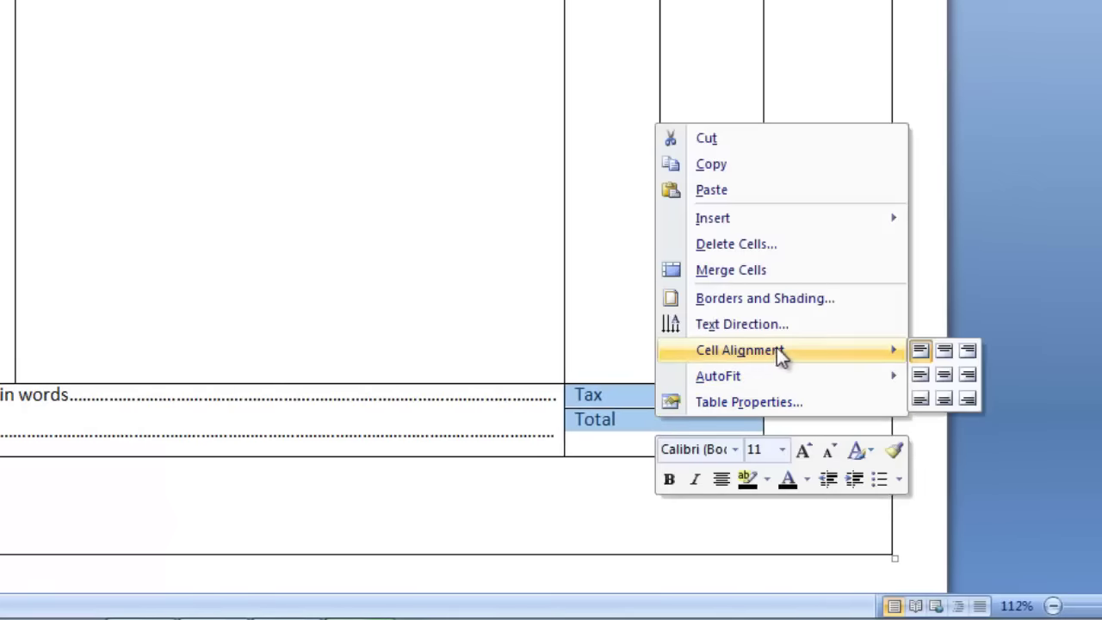
{"action": "left_click", "coordinate": [945, 374]}
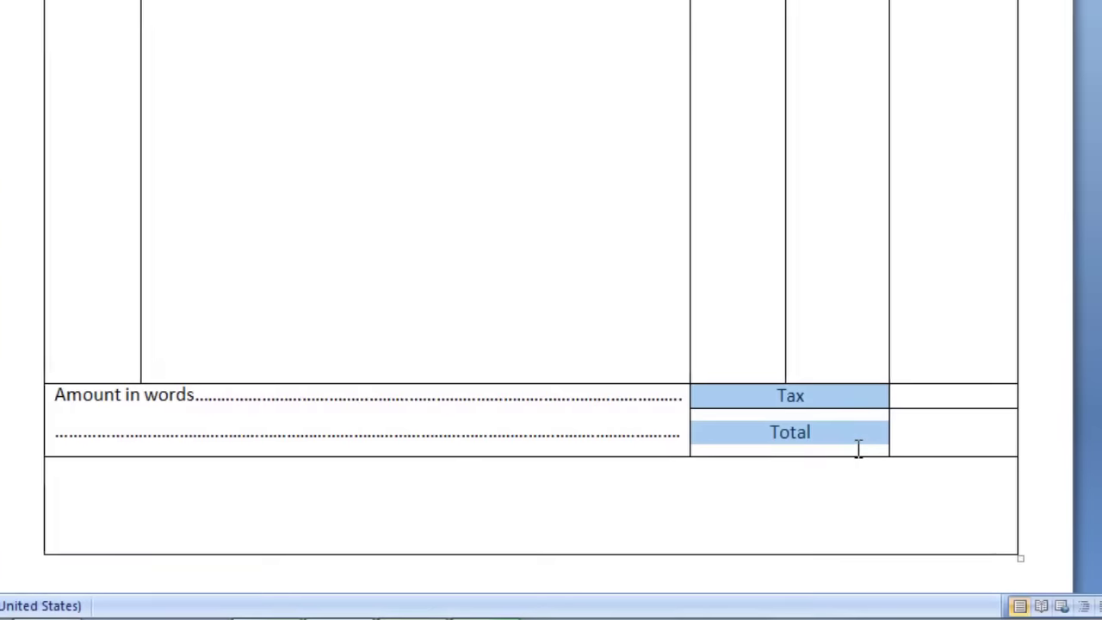
{"action": "key", "text": "ctrl+b"}
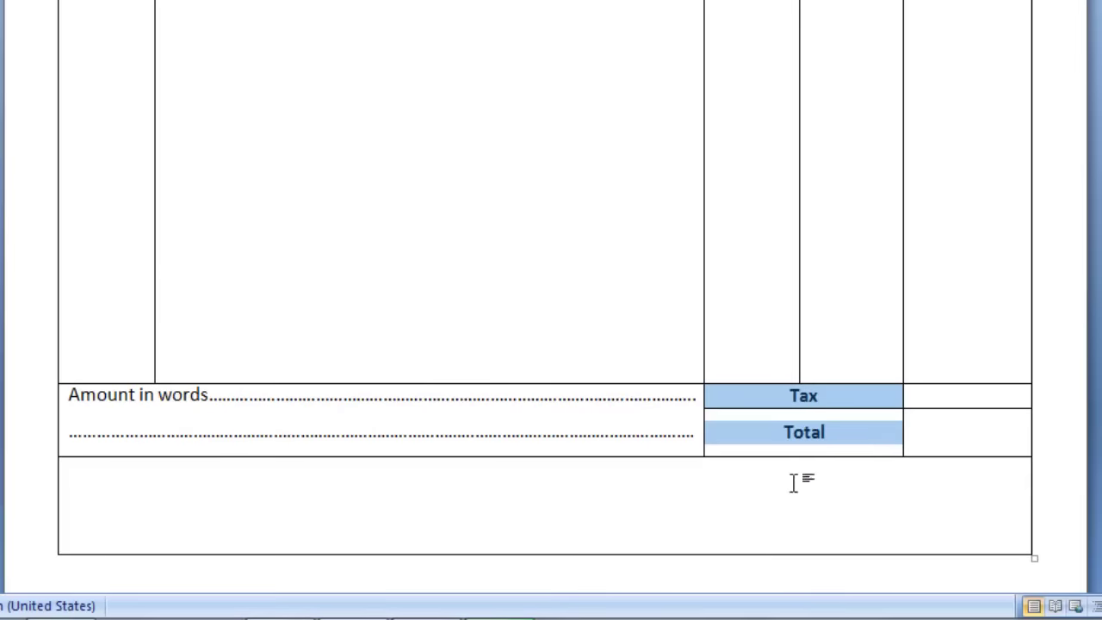
{"action": "left_click", "coordinate": [792, 479]}
{"action": "scroll", "coordinate": [818, 462], "scroll_direction": "down", "scroll_amount": 1}
{"action": "scroll", "coordinate": [861, 439], "scroll_direction": "up", "scroll_amount": 1}
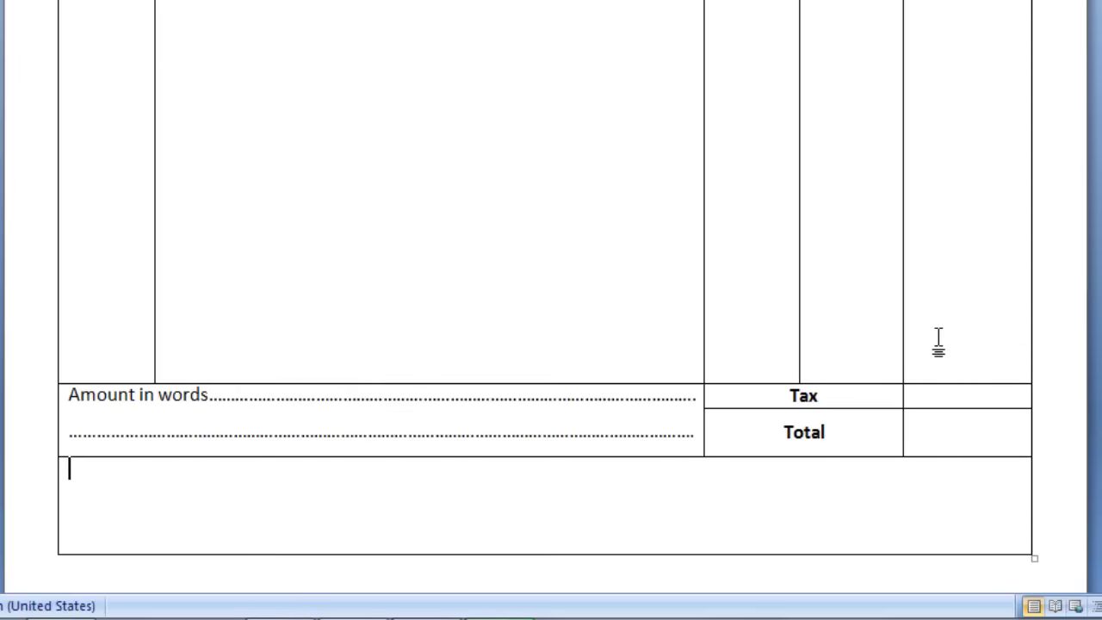
{"action": "scroll", "coordinate": [750, 268], "scroll_direction": "up", "scroll_amount": 3}
{"action": "scroll", "coordinate": [442, 44], "scroll_direction": "up", "scroll_amount": 5}
{"action": "scroll", "coordinate": [318, 104], "scroll_direction": "up", "scroll_amount": 1}
{"action": "left_click", "coordinate": [345, 108]}
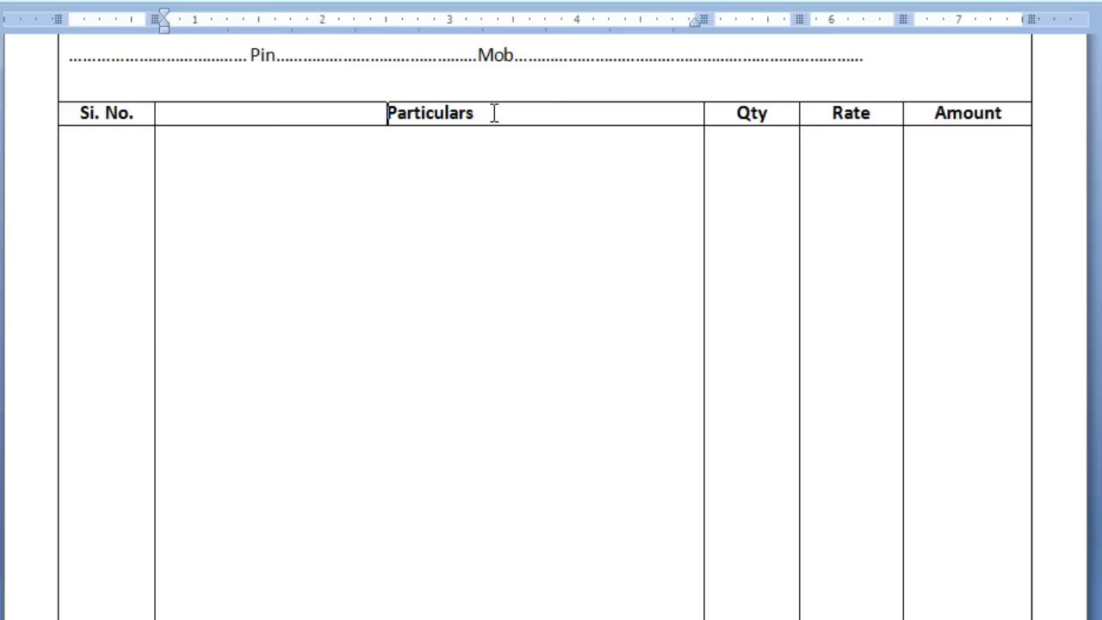
{"action": "scroll", "coordinate": [340, 317], "scroll_direction": "down", "scroll_amount": 5}
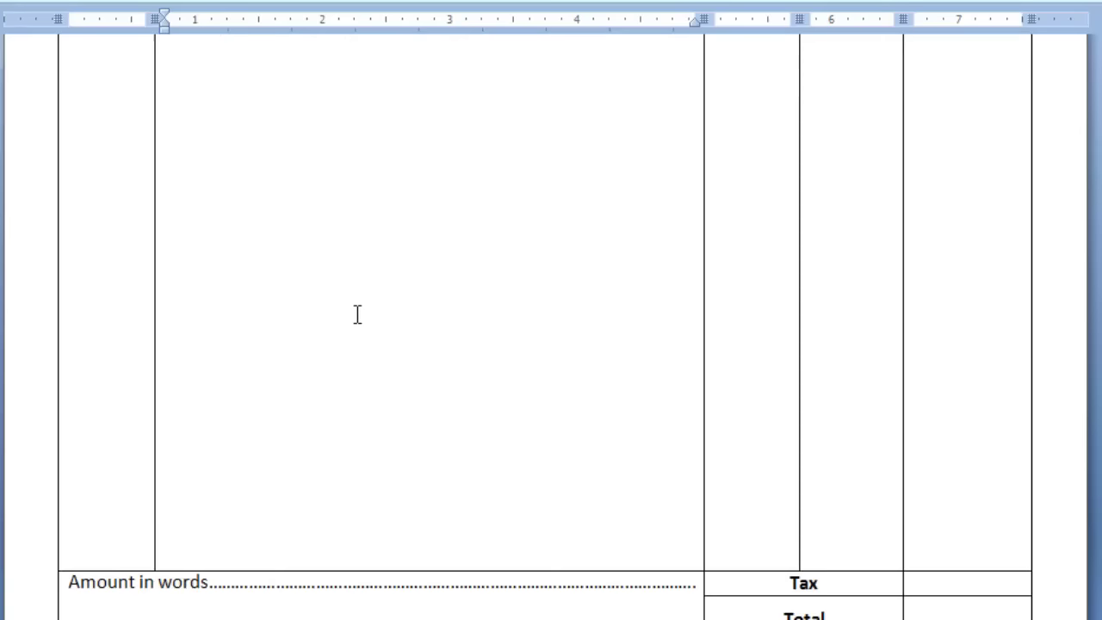
{"action": "scroll", "coordinate": [287, 277], "scroll_direction": "up", "scroll_amount": 5}
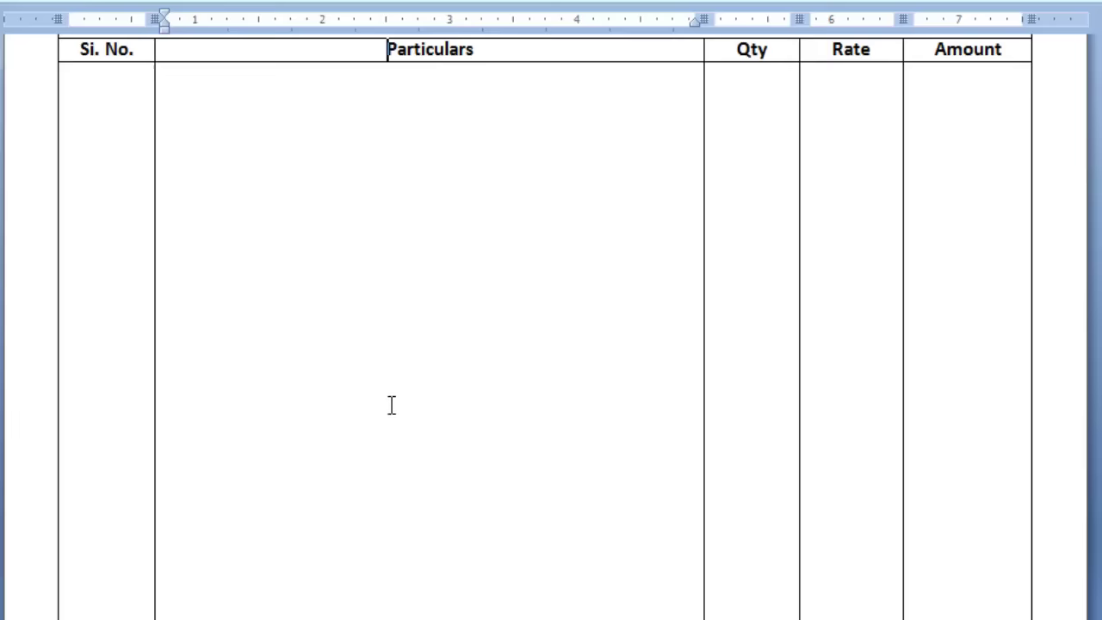
{"action": "scroll", "coordinate": [738, 420], "scroll_direction": "down", "scroll_amount": 5}
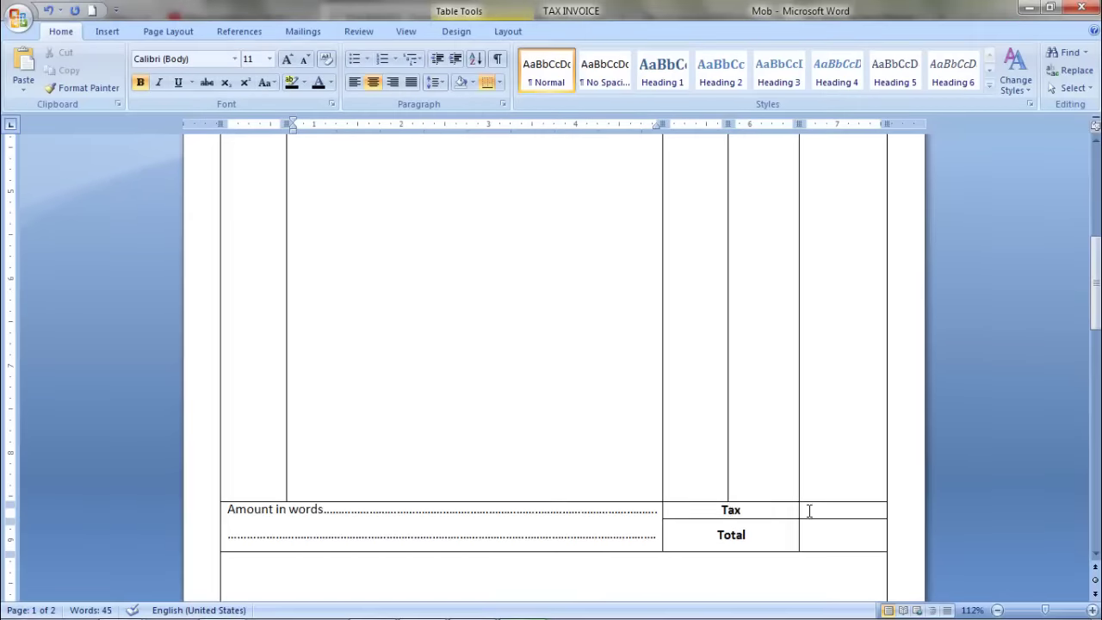
{"action": "scroll", "coordinate": [730, 504], "scroll_direction": "down", "scroll_amount": 2}
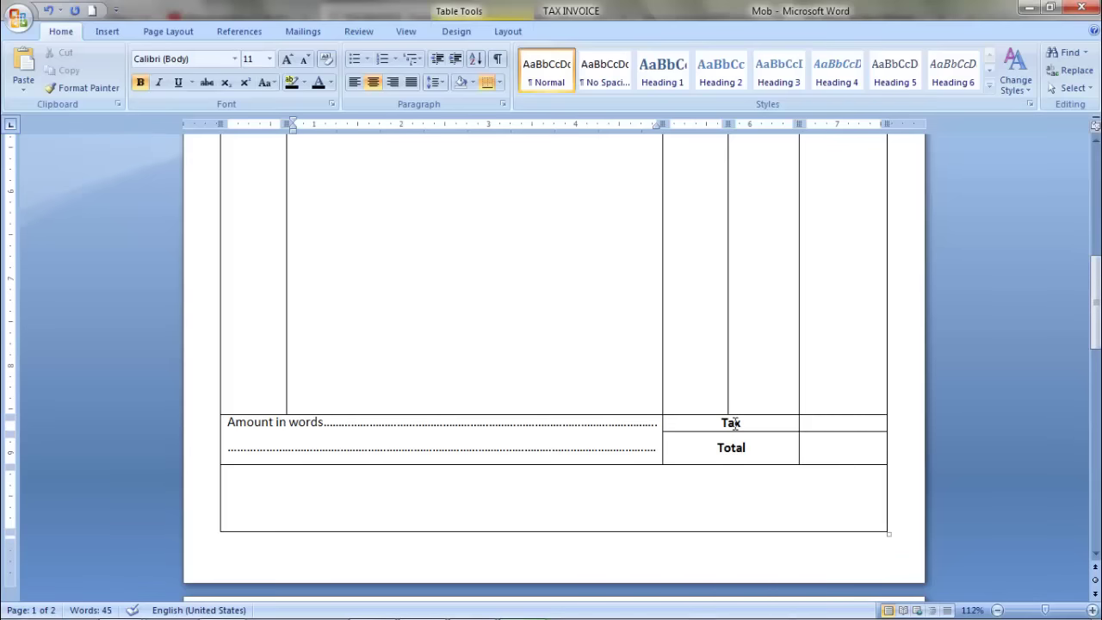
{"action": "scroll", "coordinate": [738, 442], "scroll_direction": "up", "scroll_amount": 4}
{"action": "scroll", "coordinate": [738, 443], "scroll_direction": "up", "scroll_amount": 3}
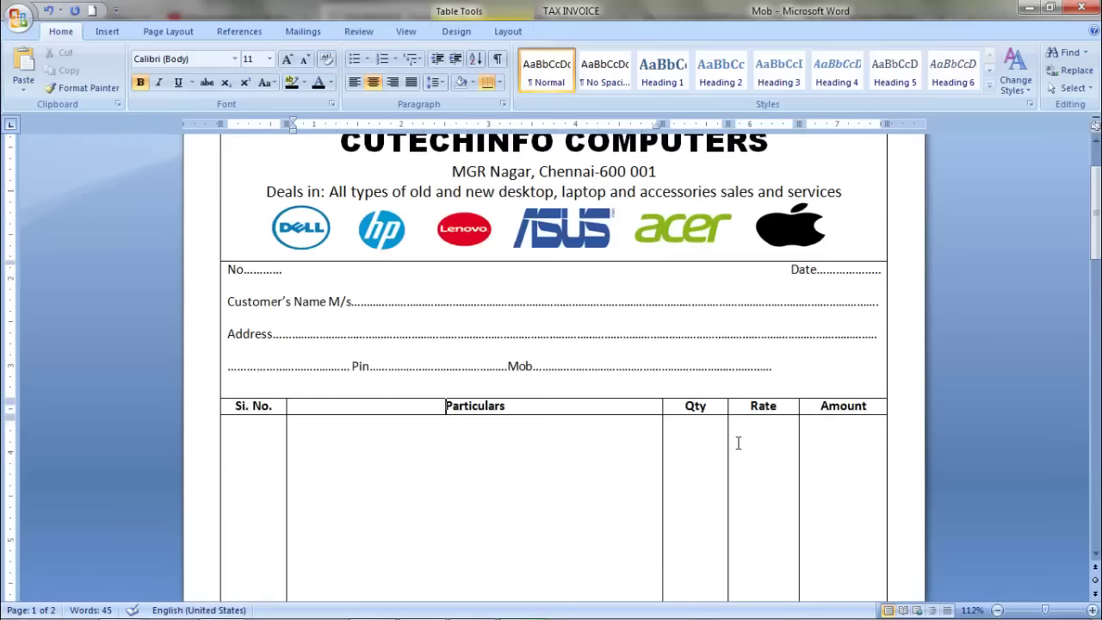
{"action": "scroll", "coordinate": [738, 442], "scroll_direction": "down", "scroll_amount": 3}
{"action": "scroll", "coordinate": [738, 442], "scroll_direction": "down", "scroll_amount": 4}
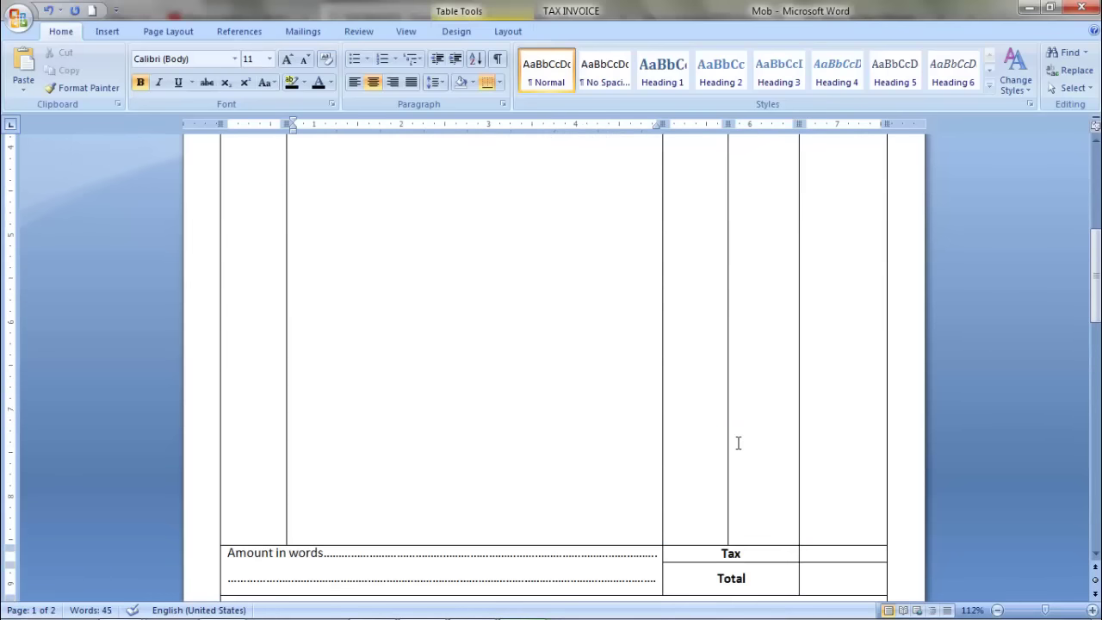
{"action": "scroll", "coordinate": [738, 443], "scroll_direction": "down", "scroll_amount": 4}
Step: Write 'Note: Payment is due within 7 days' above a Customer Signature and Authorized Signatory line
{"action": "left_click", "coordinate": [327, 476]}
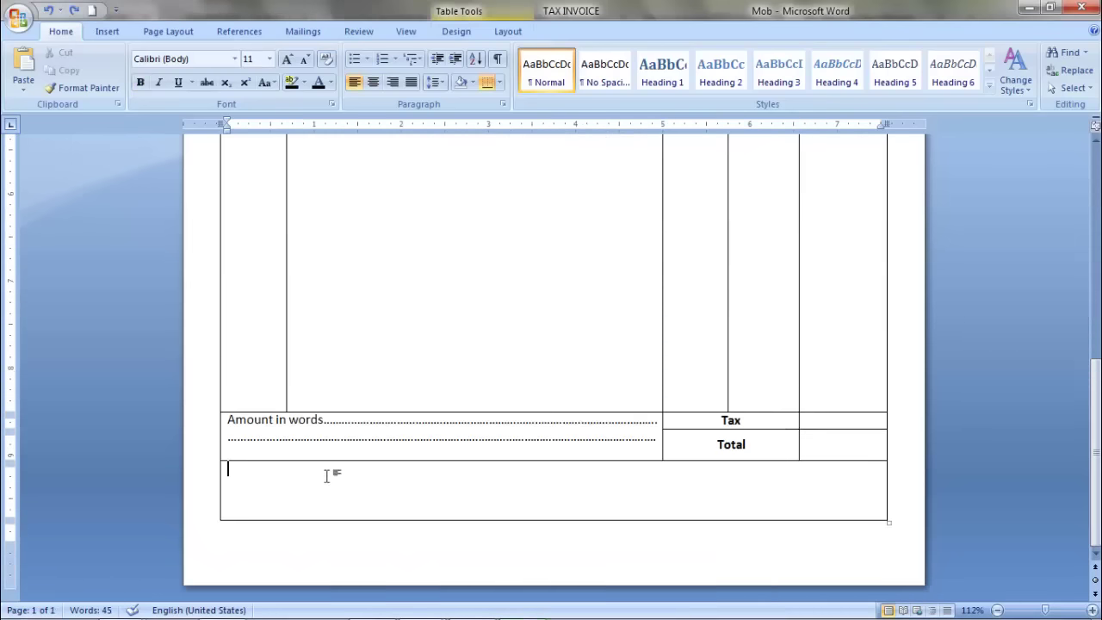
{"action": "type", "text": "N"}
{"action": "type", "text": "ote:"}
{"action": "type", "text": " P"}
{"action": "type", "text": "ayment is d"}
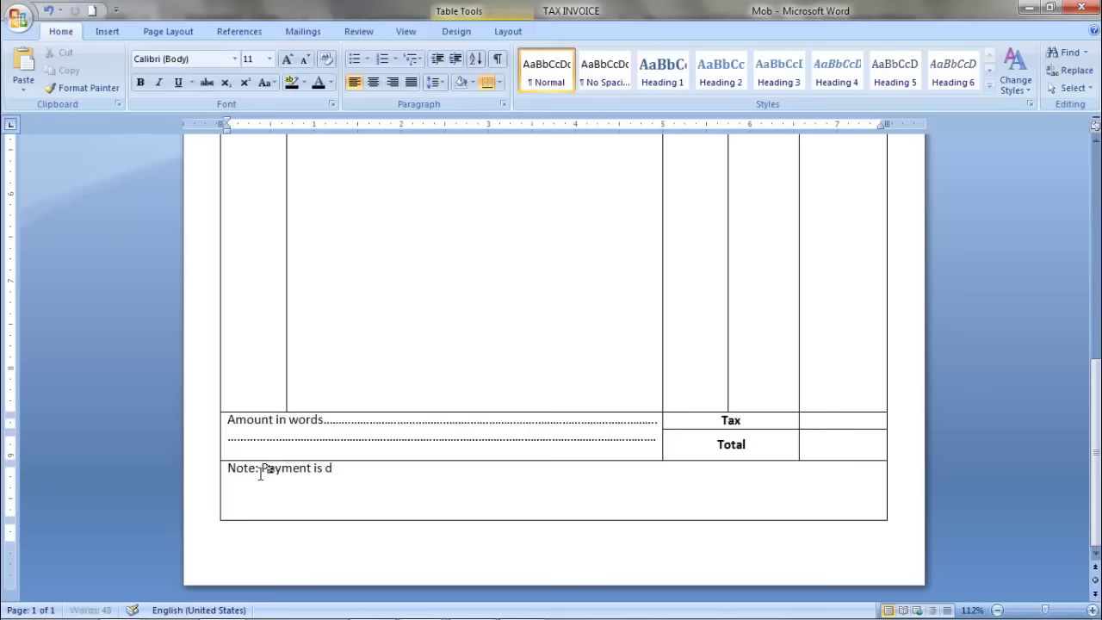
{"action": "type", "text": "ue within"}
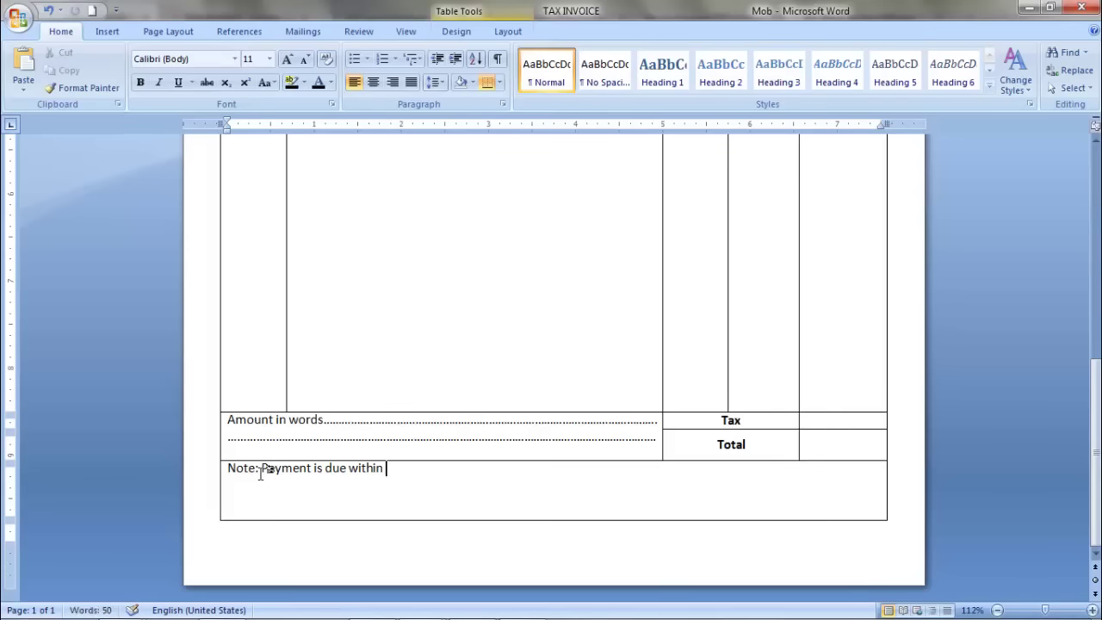
{"action": "type", "text": " 7 days"}
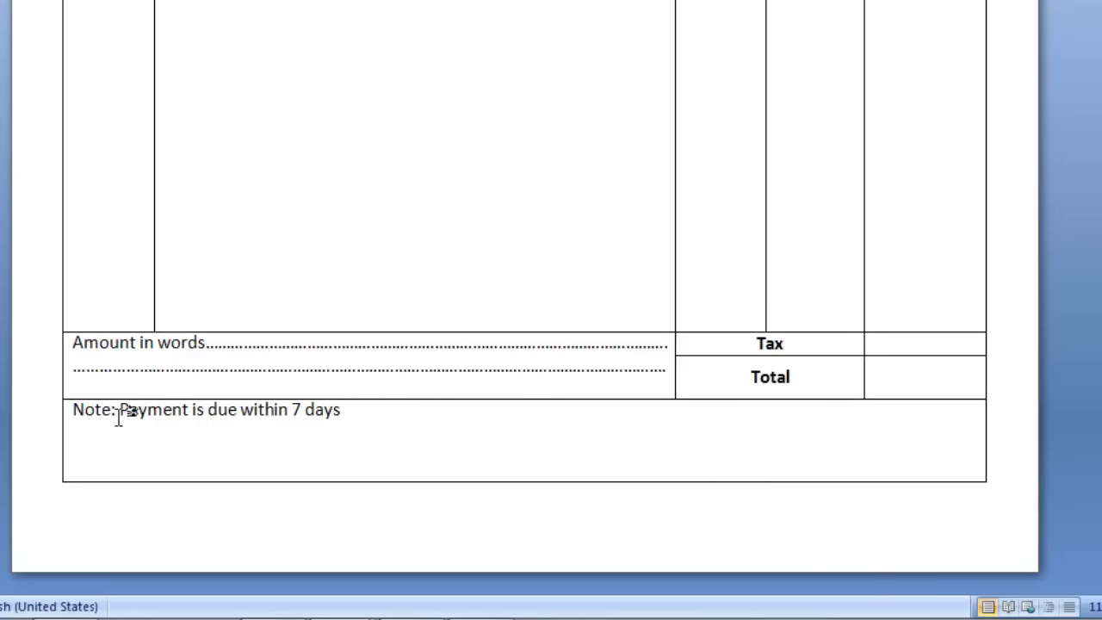
{"action": "key", "text": "Return"}
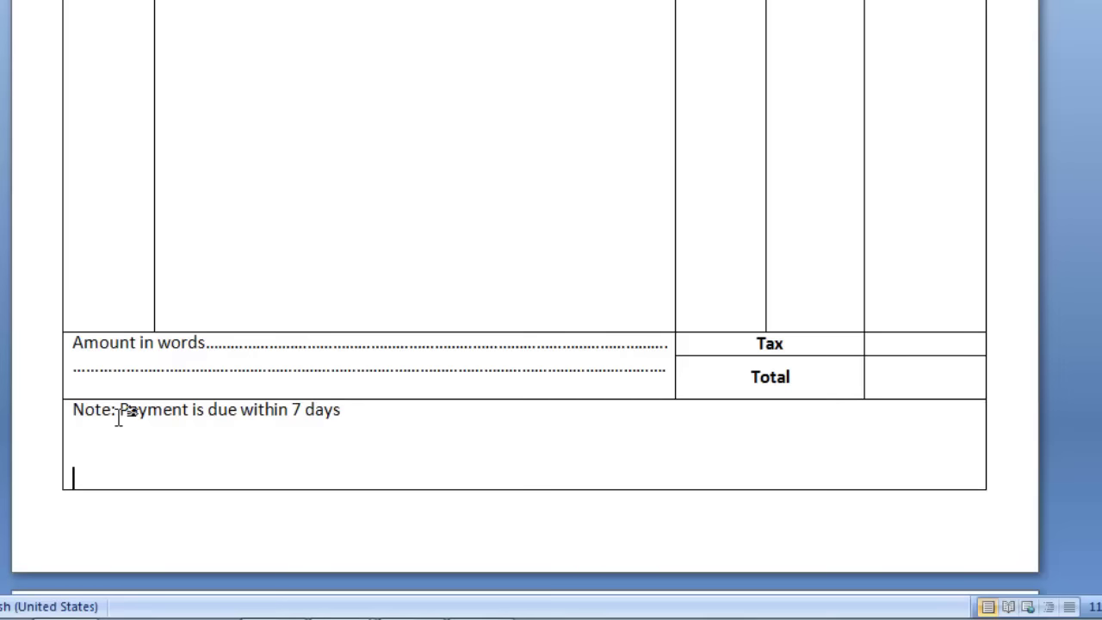
{"action": "type", "text": "Customer S"}
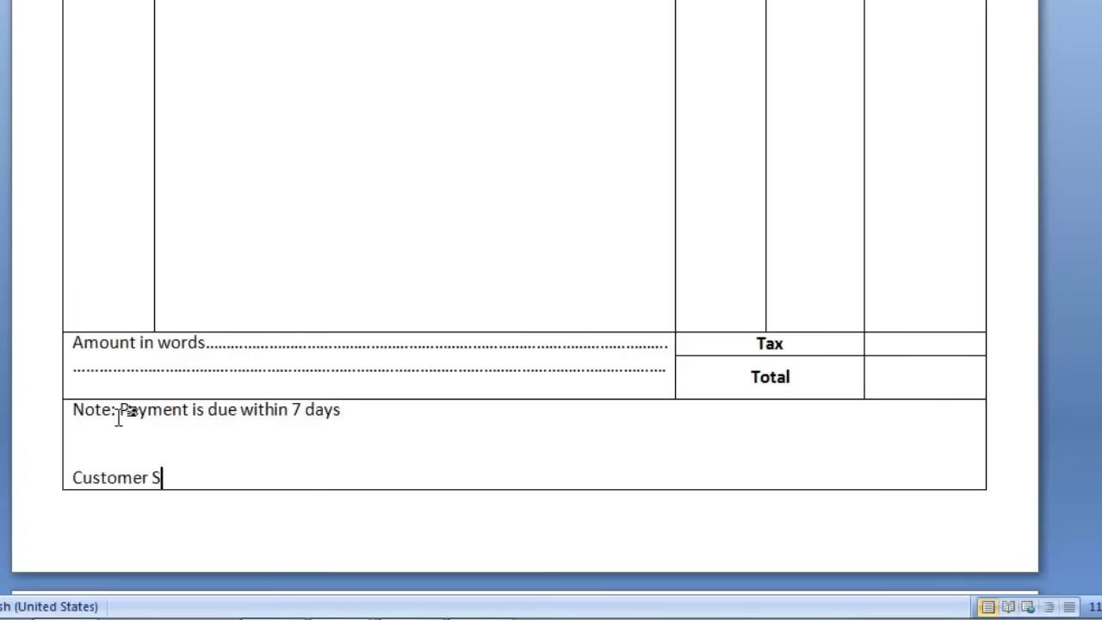
{"action": "type", "text": "ignature"}
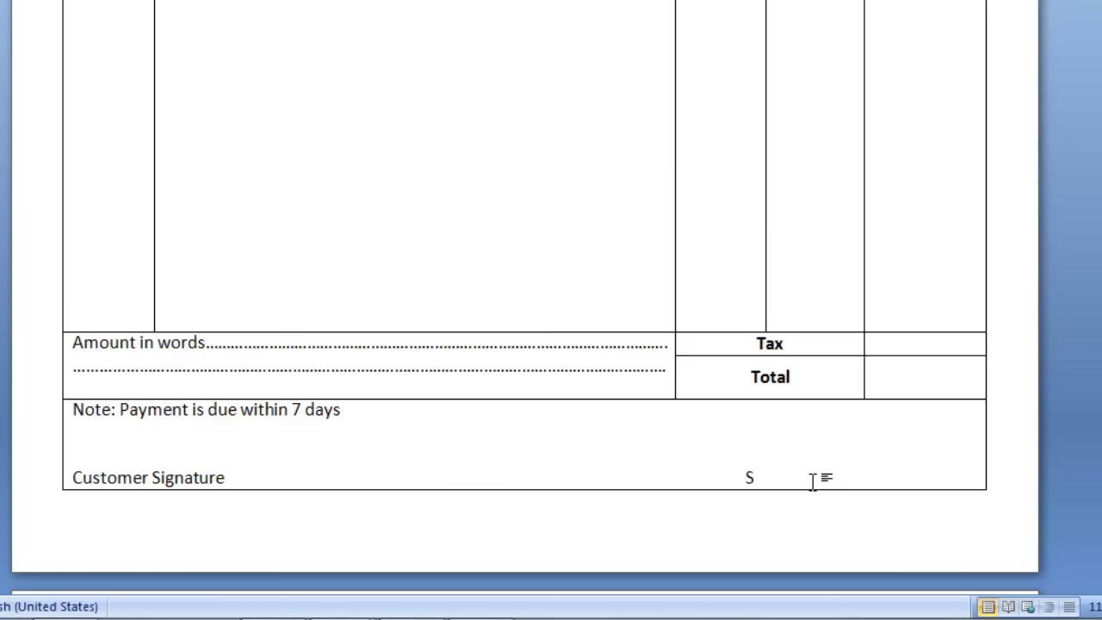
{"action": "key", "text": "BackSpace"}
{"action": "type", "text": "orize"}
{"action": "type", "text": "d Signatory"}
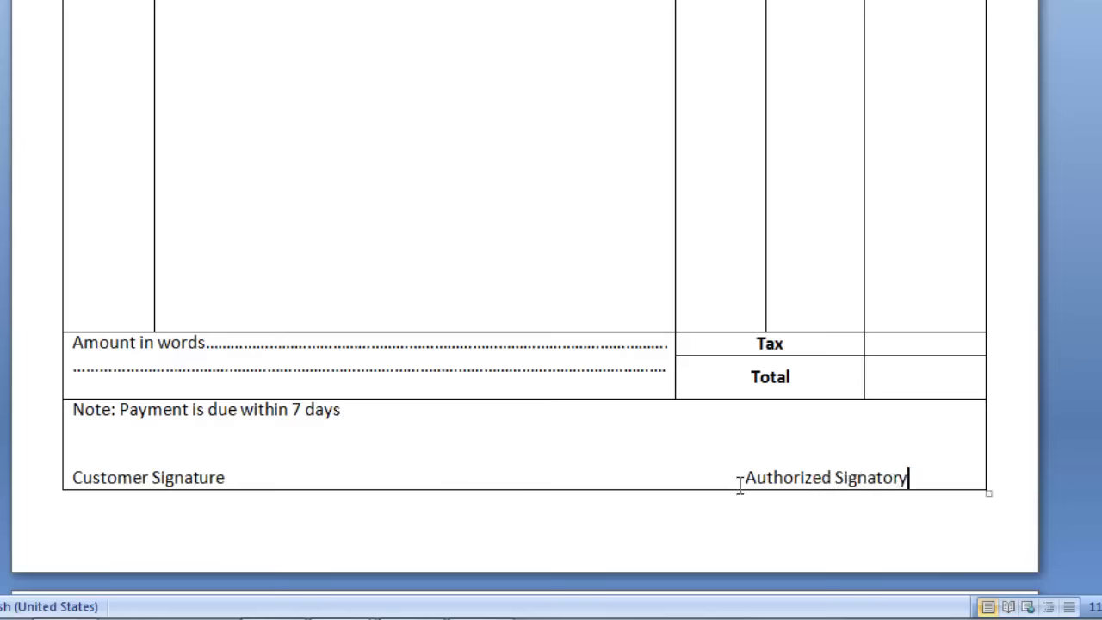
{"action": "left_click", "coordinate": [744, 479]}
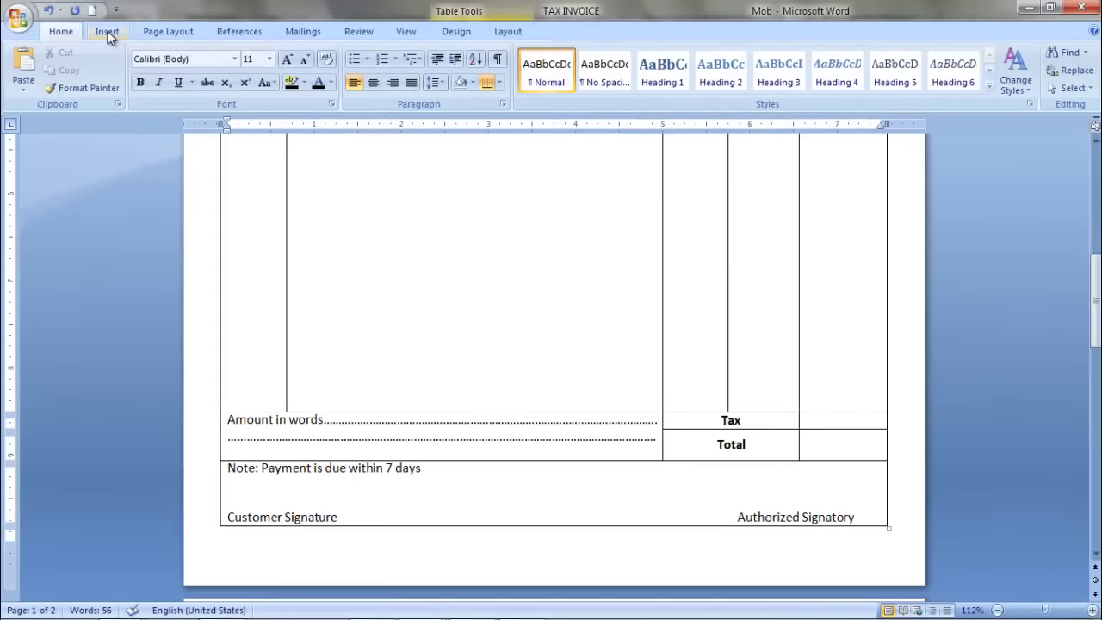
Step: Draw a rectangle above Authorized Signatory in the bottom cell
{"action": "left_click", "coordinate": [107, 31]}
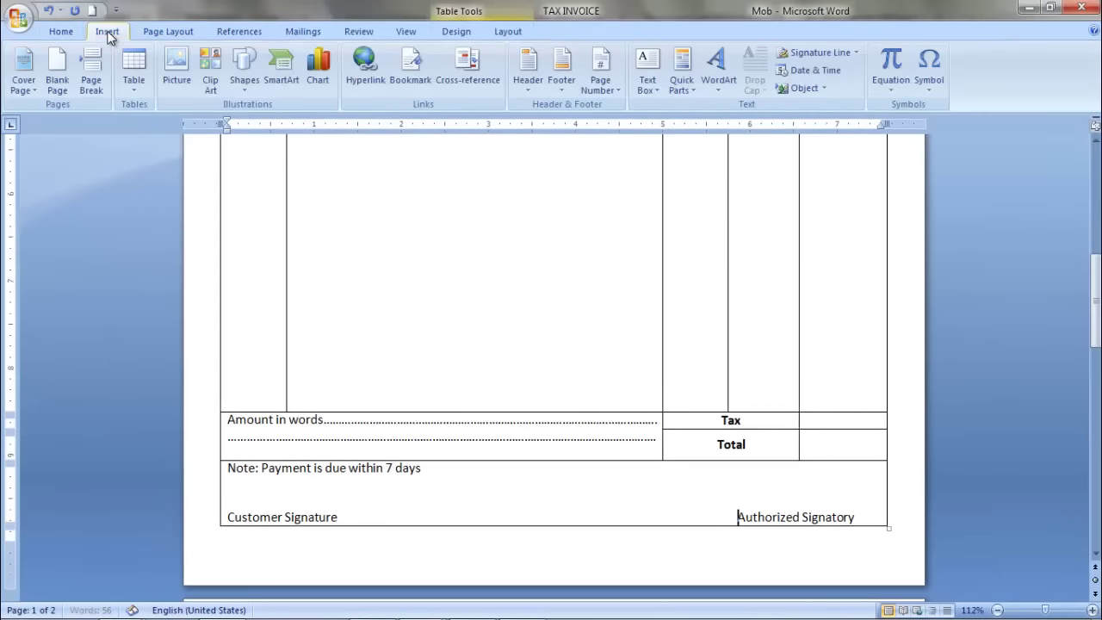
{"action": "left_click", "coordinate": [244, 76]}
{"action": "left_click", "coordinate": [287, 124]}
{"action": "left_click_drag", "start_coordinate": [875, 502], "coordinate": [686, 466]}
Step: Type 'For Cutechinfo Computers' inside the rectangle, correcting the lowercase c to a capital C
{"action": "right_click", "coordinate": [750, 429]}
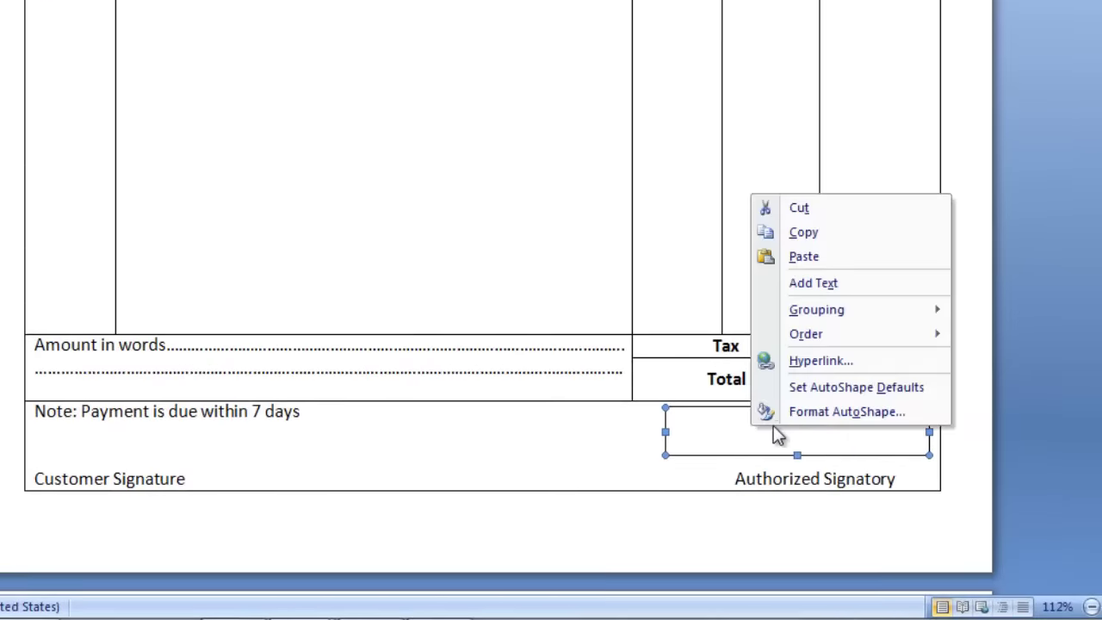
{"action": "left_click", "coordinate": [824, 287]}
{"action": "left_click", "coordinate": [790, 451]}
{"action": "type", "text": "For cutechinf"}
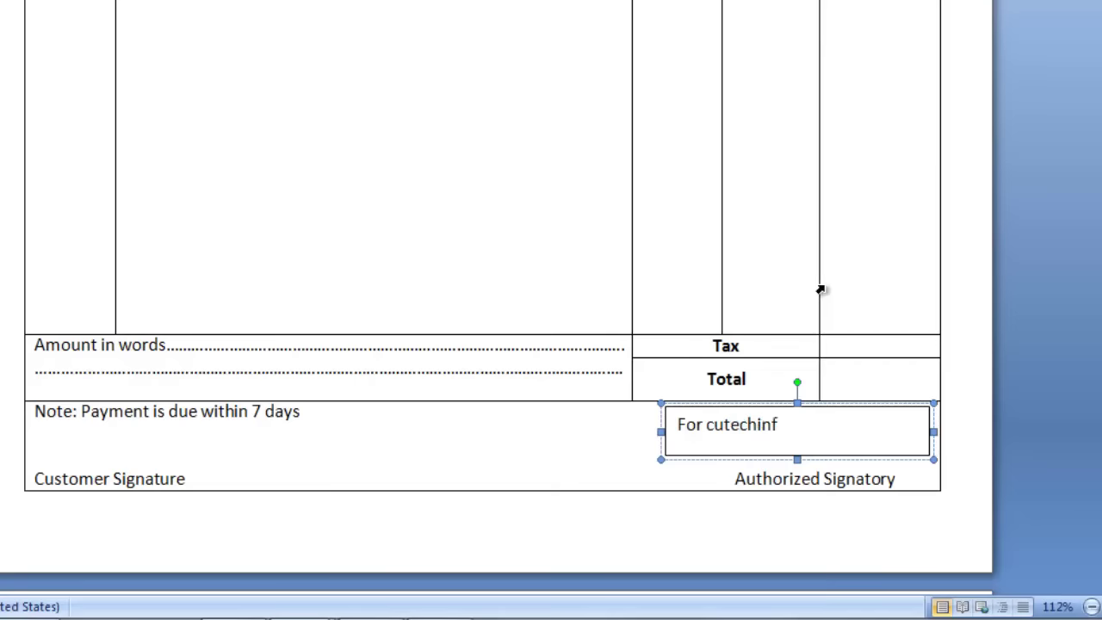
{"action": "type", "text": "o"}
{"action": "key", "text": "BackSpace"}
{"action": "key", "text": "BackSpace"}
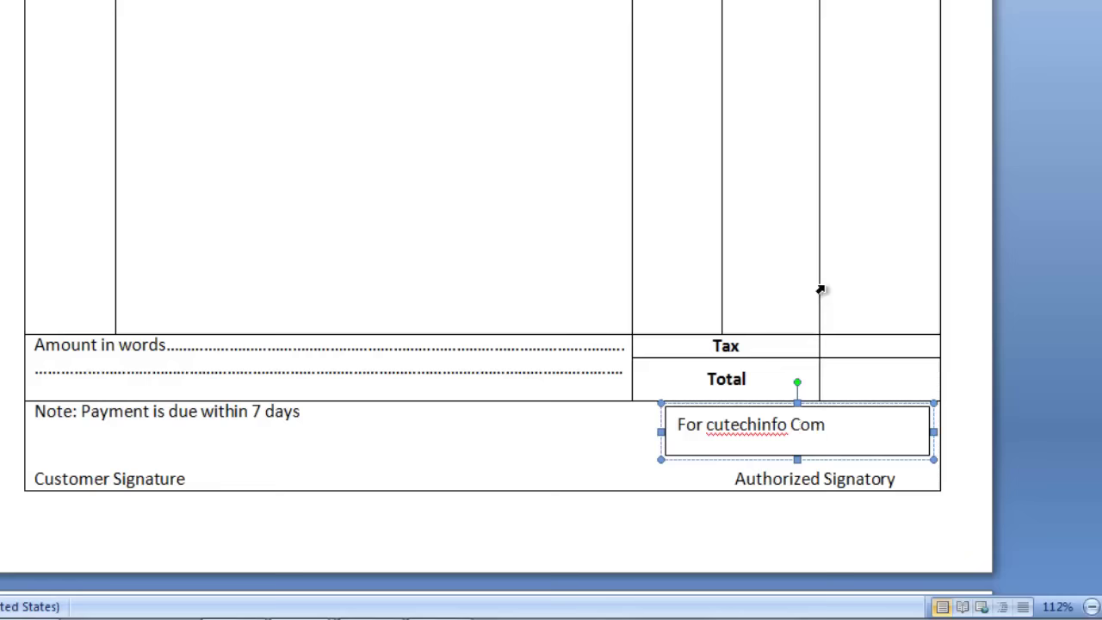
{"action": "key", "text": "BackSpace"}
{"action": "key", "text": "BackSpace"}
{"action": "key", "text": "BackSpace"}
{"action": "type", "text": "omputers"}
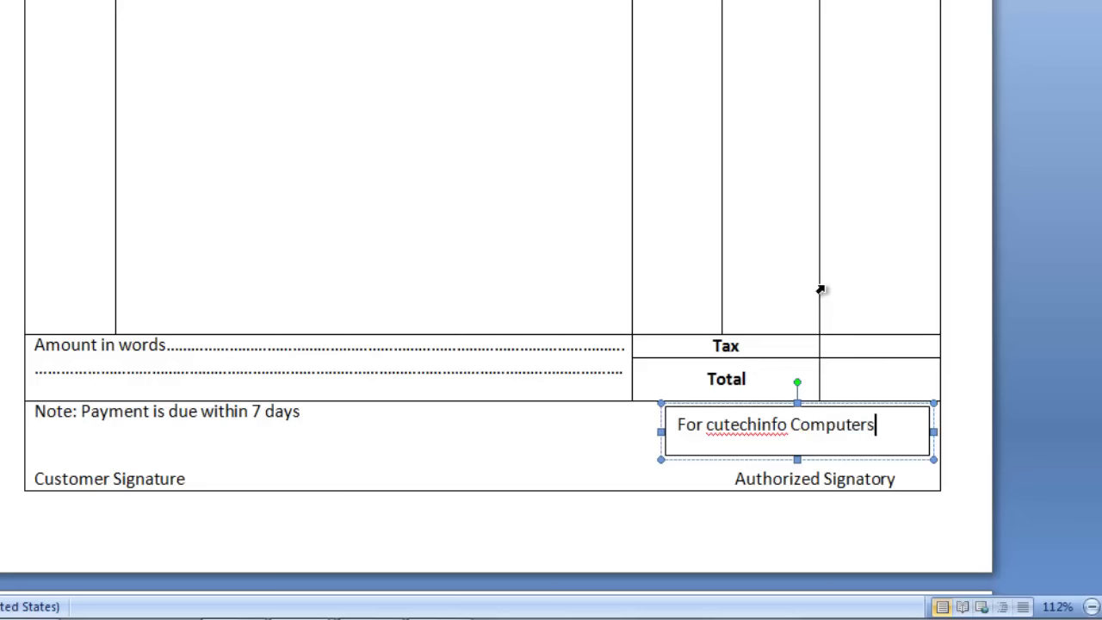
{"action": "left_click", "coordinate": [715, 430]}
{"action": "key", "text": "BackSpace"}
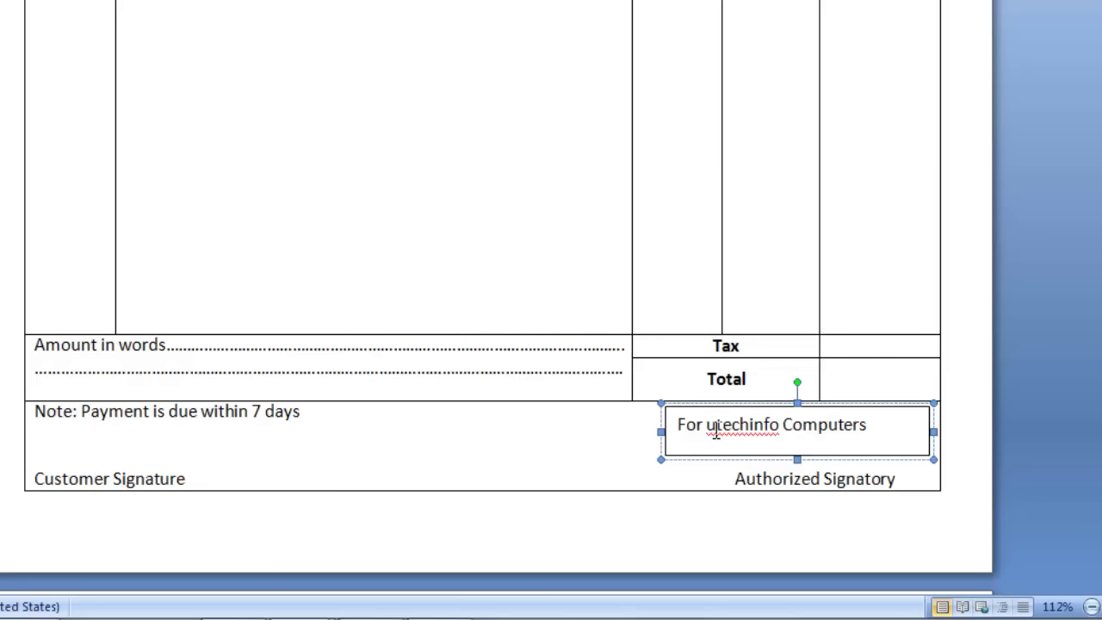
{"action": "type", "text": "C"}
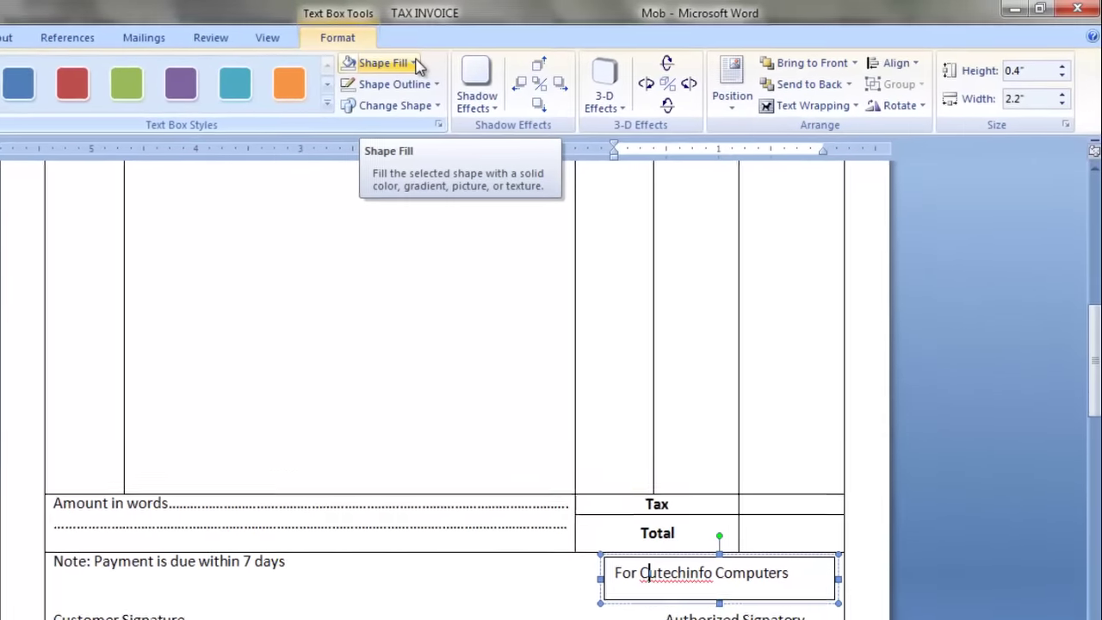
Step: Remove the For Cutechinfo Computers box's outline and make the box slightly shorter and narrower
{"action": "left_click", "coordinate": [424, 86]}
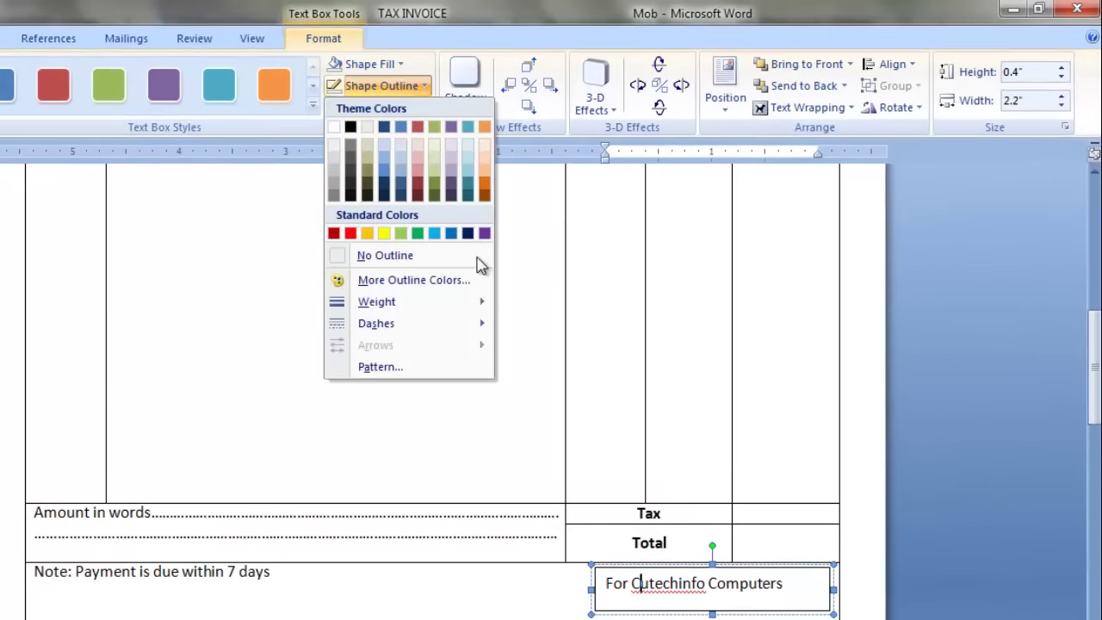
{"action": "left_click", "coordinate": [405, 256]}
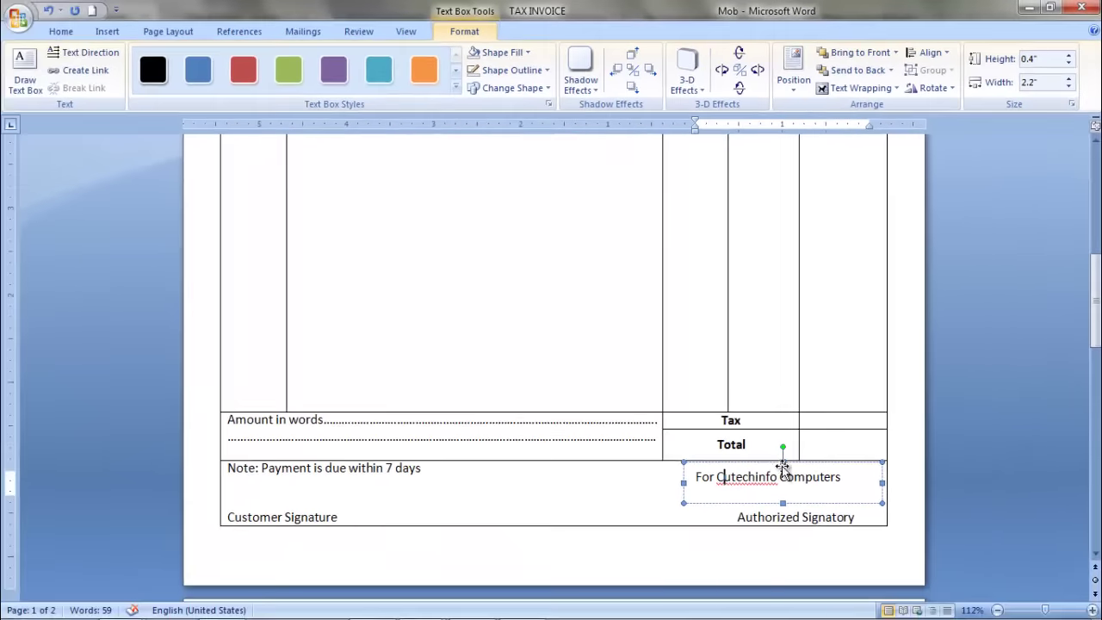
{"action": "left_click", "coordinate": [783, 463]}
{"action": "left_click_drag", "start_coordinate": [782, 463], "coordinate": [782, 467]}
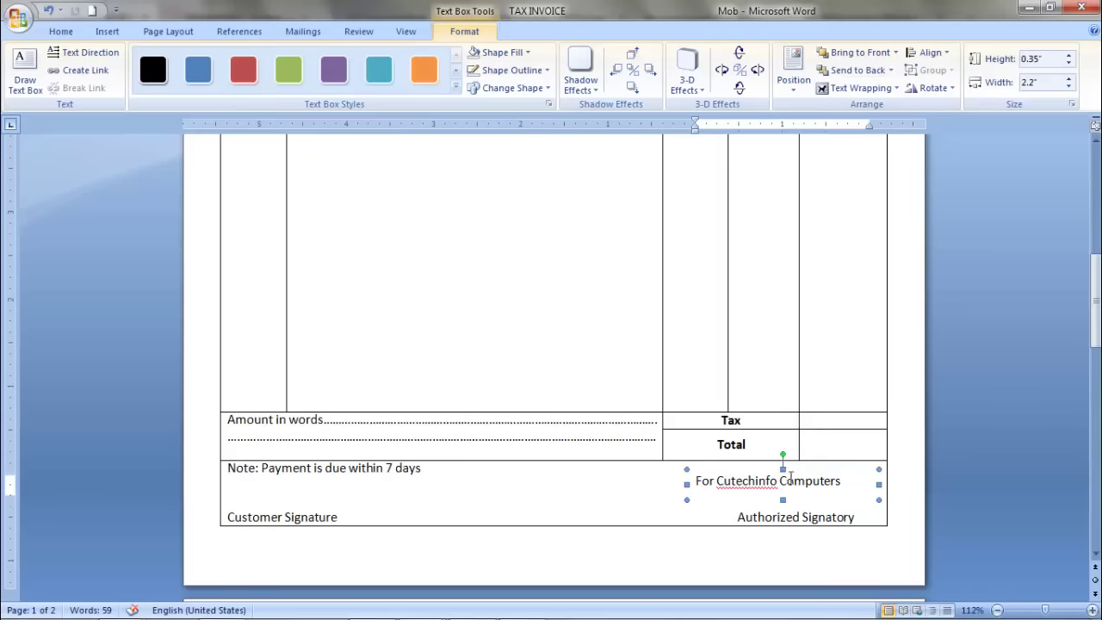
{"action": "left_click_drag", "start_coordinate": [686, 467], "coordinate": [705, 469]}
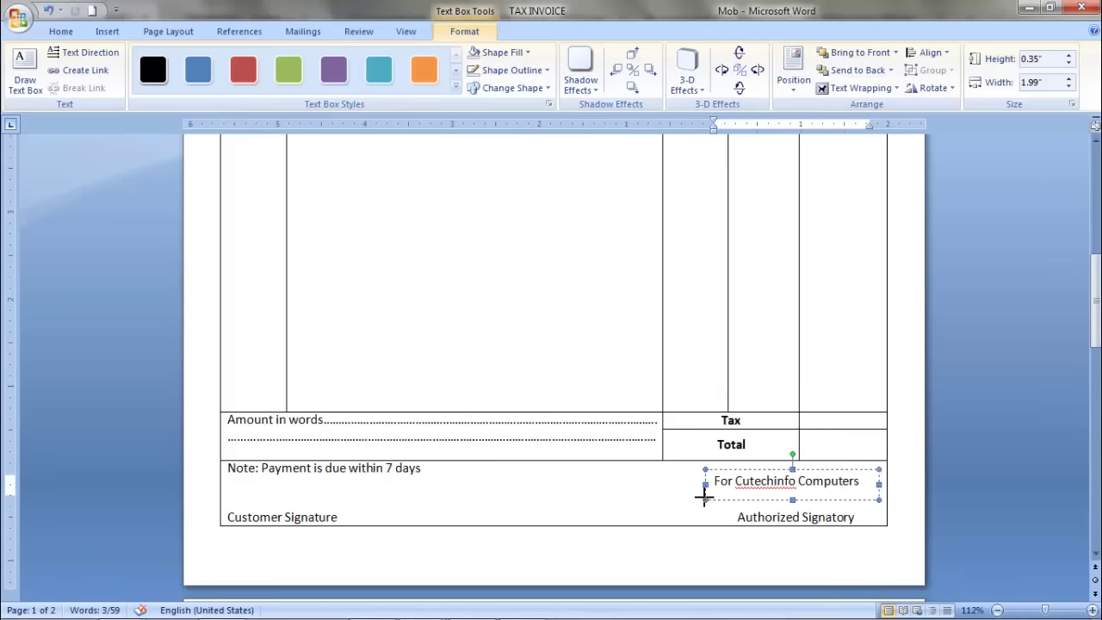
Step: Drag the table's row border up so the whole invoice fits on one page
{"action": "left_click", "coordinate": [671, 501]}
{"action": "scroll", "coordinate": [835, 482], "scroll_direction": "down", "scroll_amount": 1}
{"action": "scroll", "coordinate": [836, 467], "scroll_direction": "down", "scroll_amount": 1}
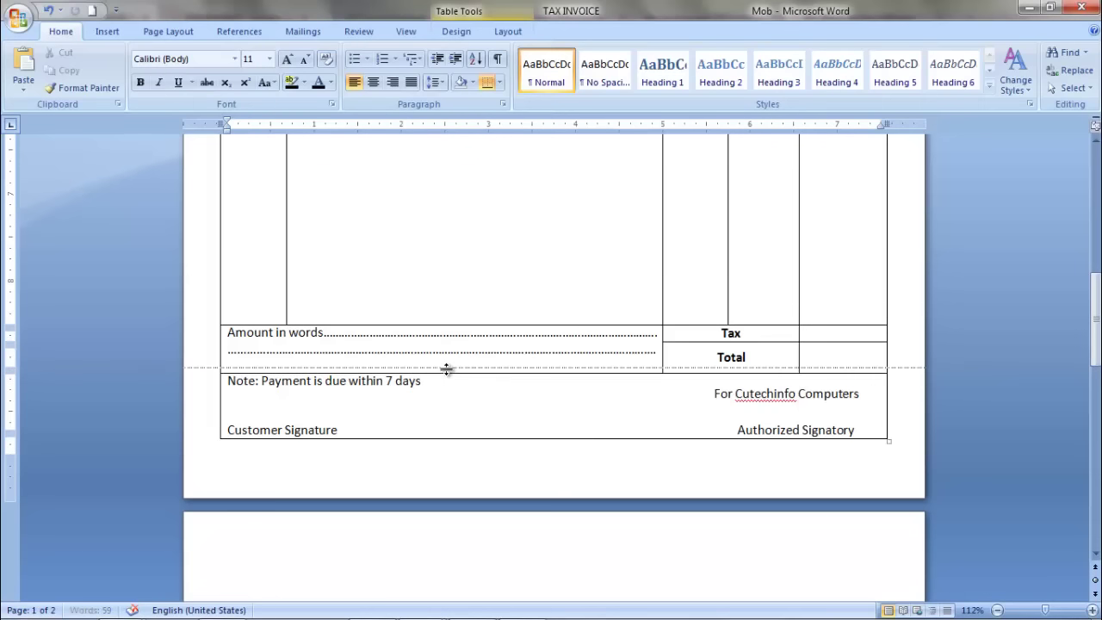
{"action": "left_click_drag", "start_coordinate": [446, 372], "coordinate": [449, 319]}
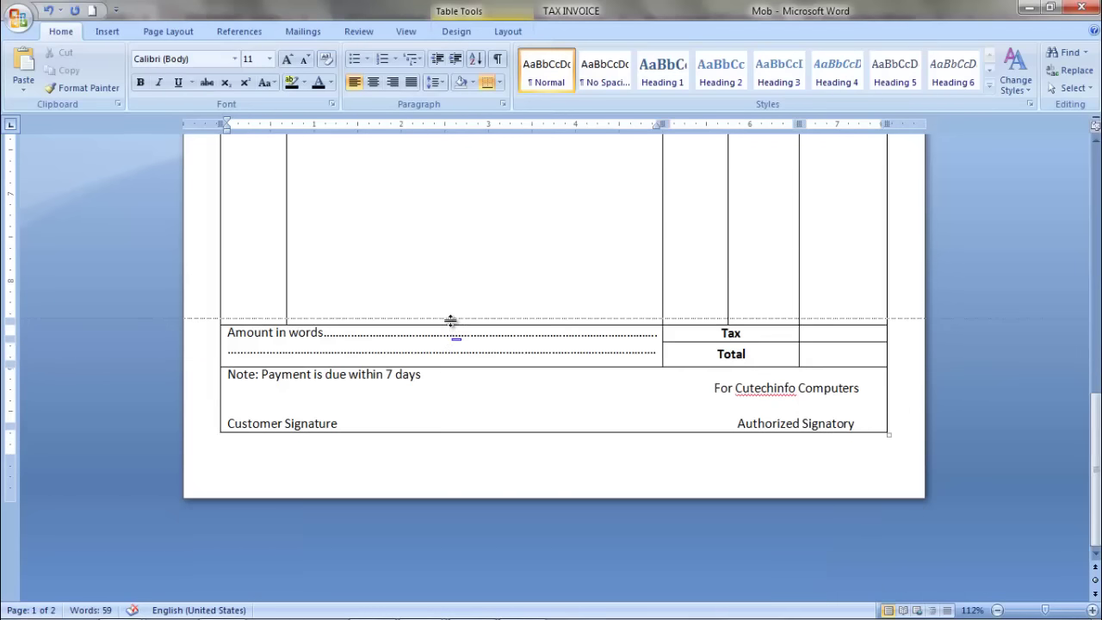
{"action": "left_click", "coordinate": [843, 380]}
{"action": "scroll", "coordinate": [784, 402], "scroll_direction": "up", "scroll_amount": 3}
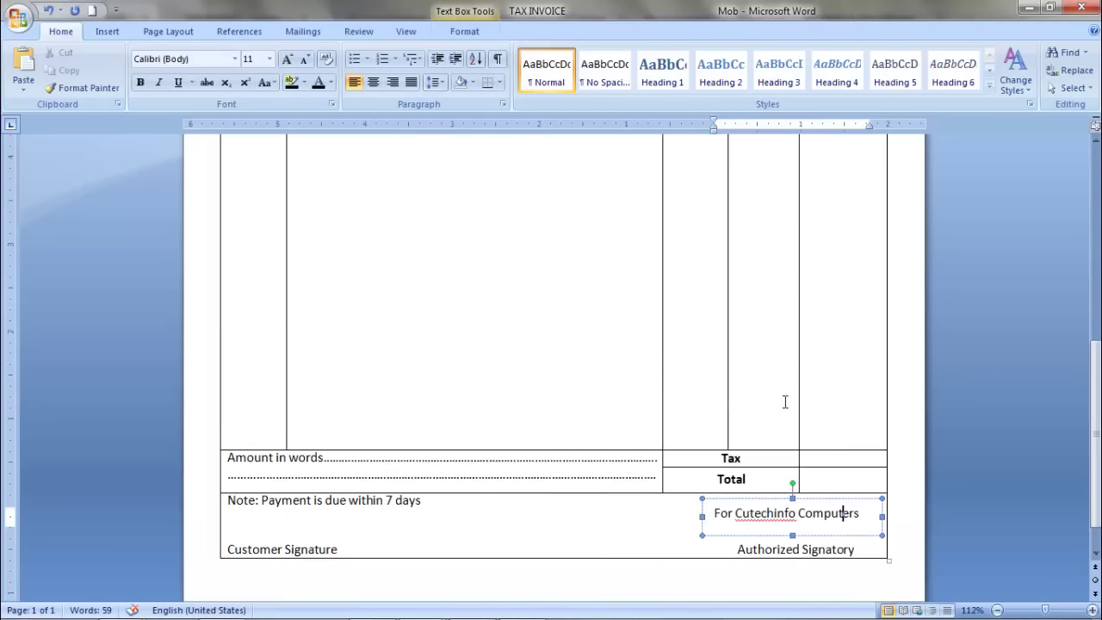
{"action": "scroll", "coordinate": [784, 402], "scroll_direction": "up", "scroll_amount": 5}
{"action": "scroll", "coordinate": [784, 402], "scroll_direction": "up", "scroll_amount": 5}
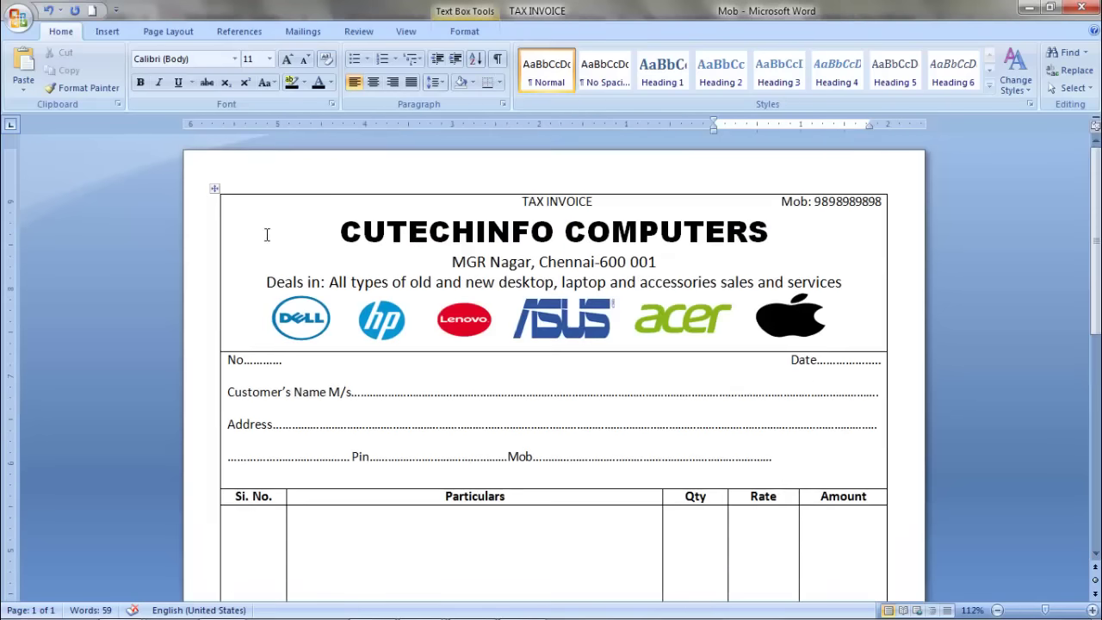
Step: Draw a small oval left of the CUTECHINFO COMPUTERS heading
{"action": "left_click", "coordinate": [112, 32]}
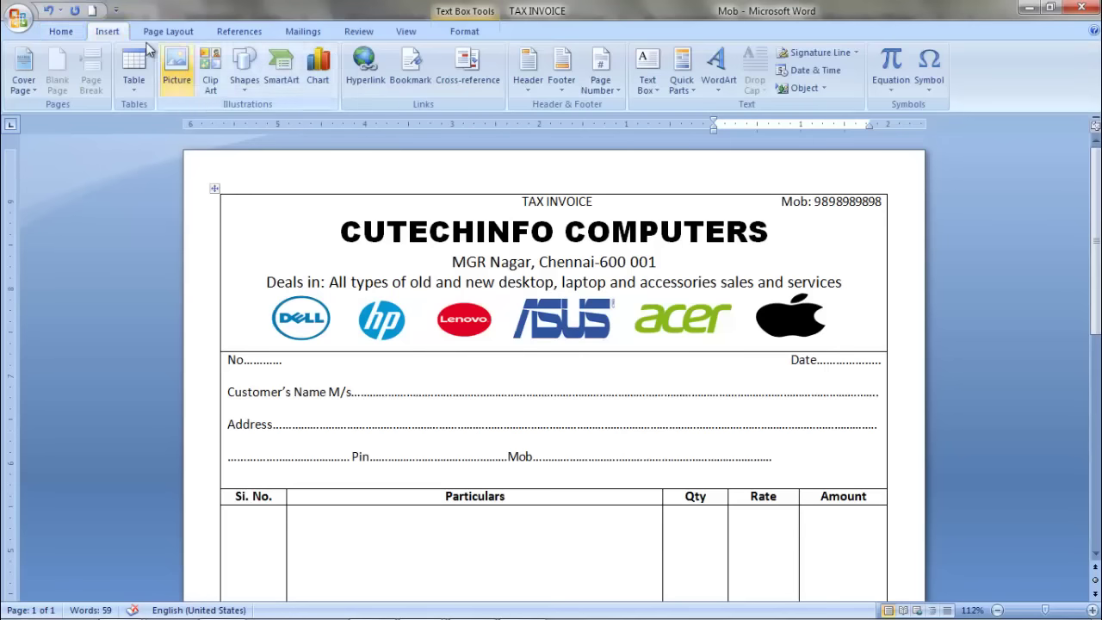
{"action": "left_click", "coordinate": [239, 86]}
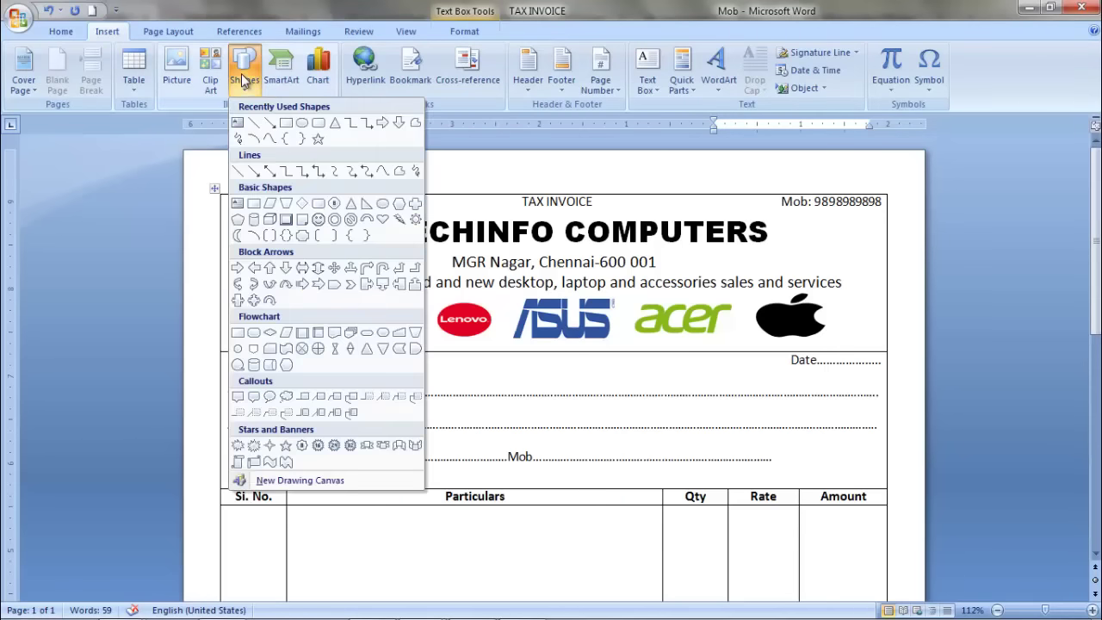
{"action": "left_click", "coordinate": [301, 122]}
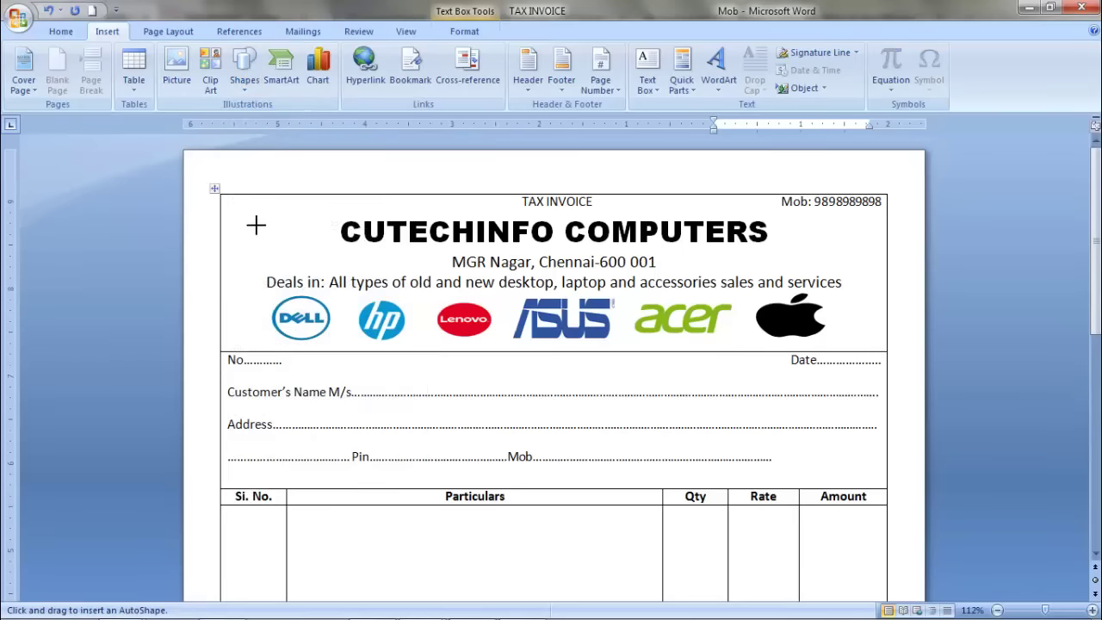
{"action": "left_click_drag", "start_coordinate": [241, 212], "coordinate": [303, 267]}
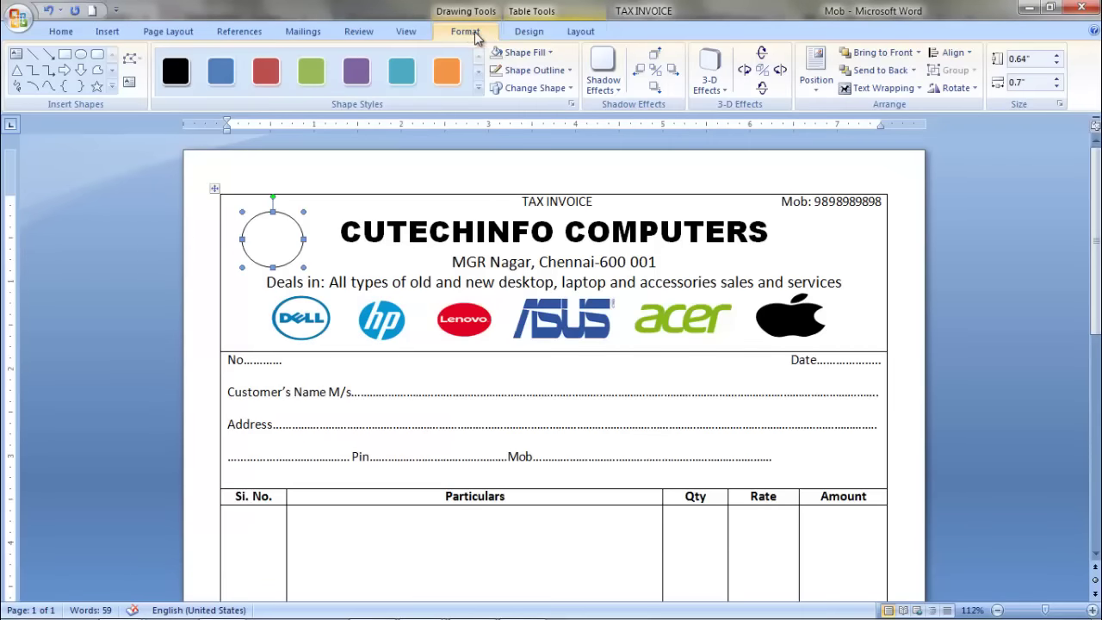
Step: Fill the oval with the pink Untitled-1 picture and set its outline to No Outline
{"action": "left_click", "coordinate": [525, 53]}
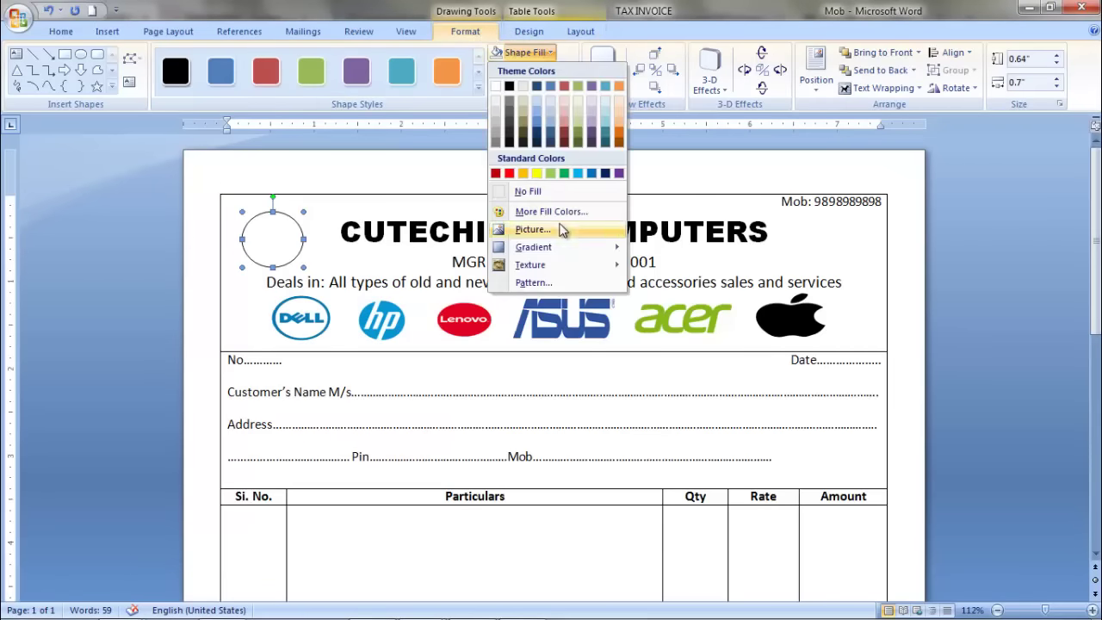
{"action": "left_click", "coordinate": [338, 228]}
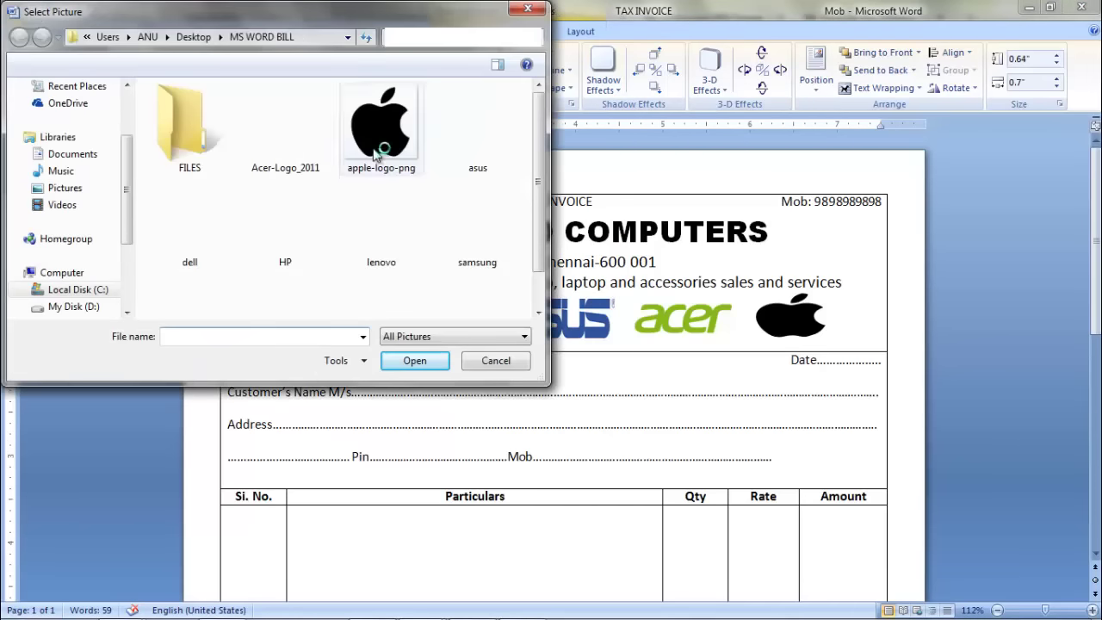
{"action": "left_click", "coordinate": [187, 297]}
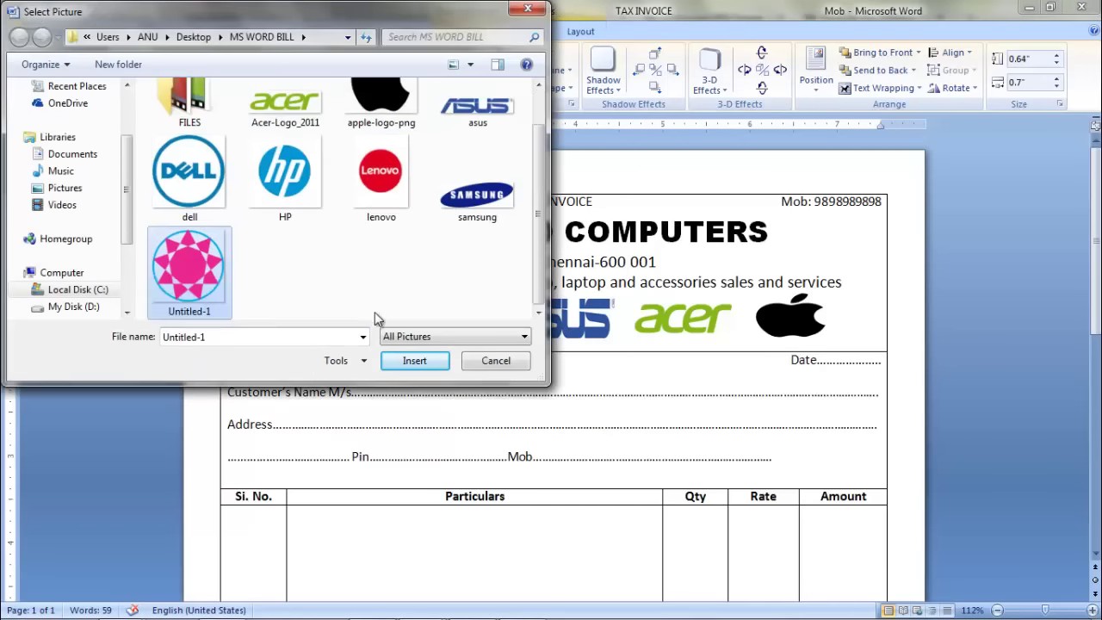
{"action": "left_click", "coordinate": [415, 359]}
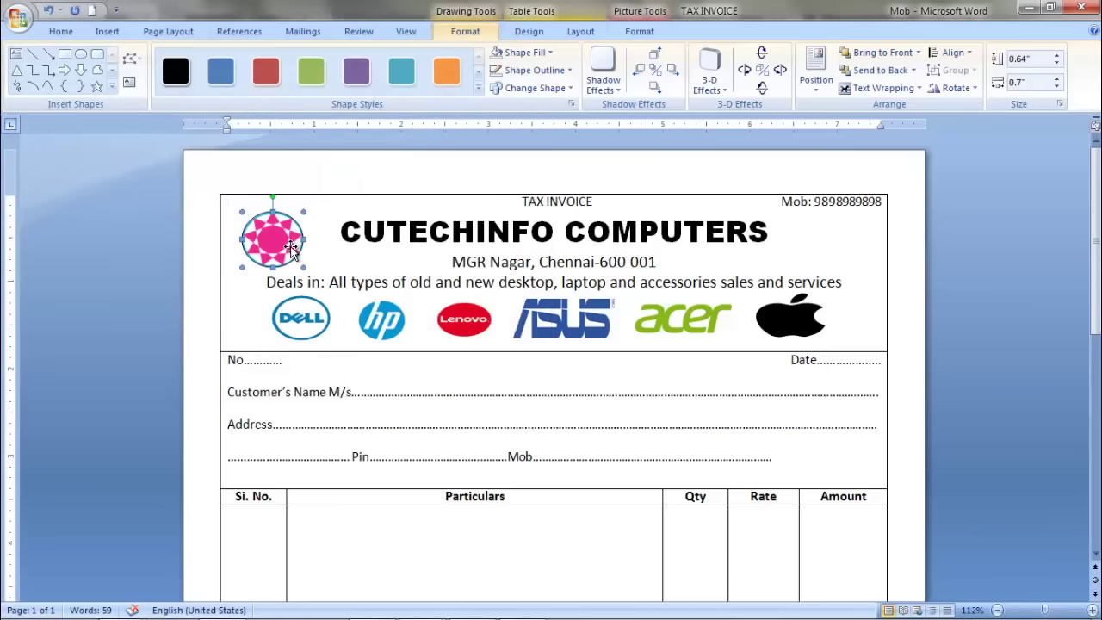
{"action": "left_click", "coordinate": [332, 234]}
{"action": "left_click", "coordinate": [284, 241]}
{"action": "left_click", "coordinate": [533, 69]}
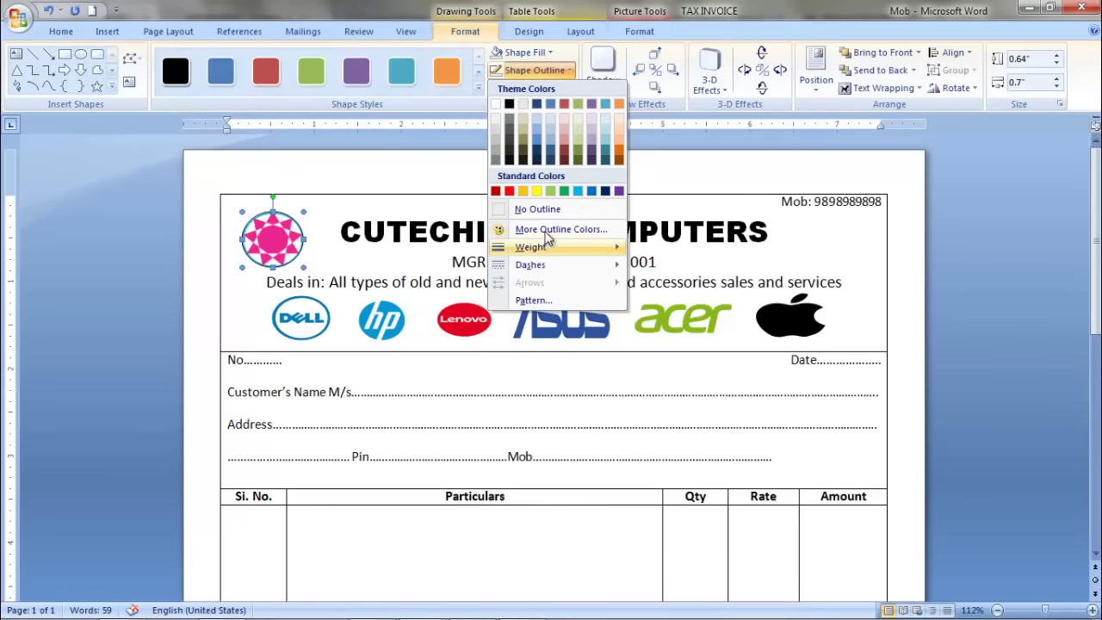
{"action": "left_click", "coordinate": [551, 210]}
{"action": "left_click", "coordinate": [428, 254]}
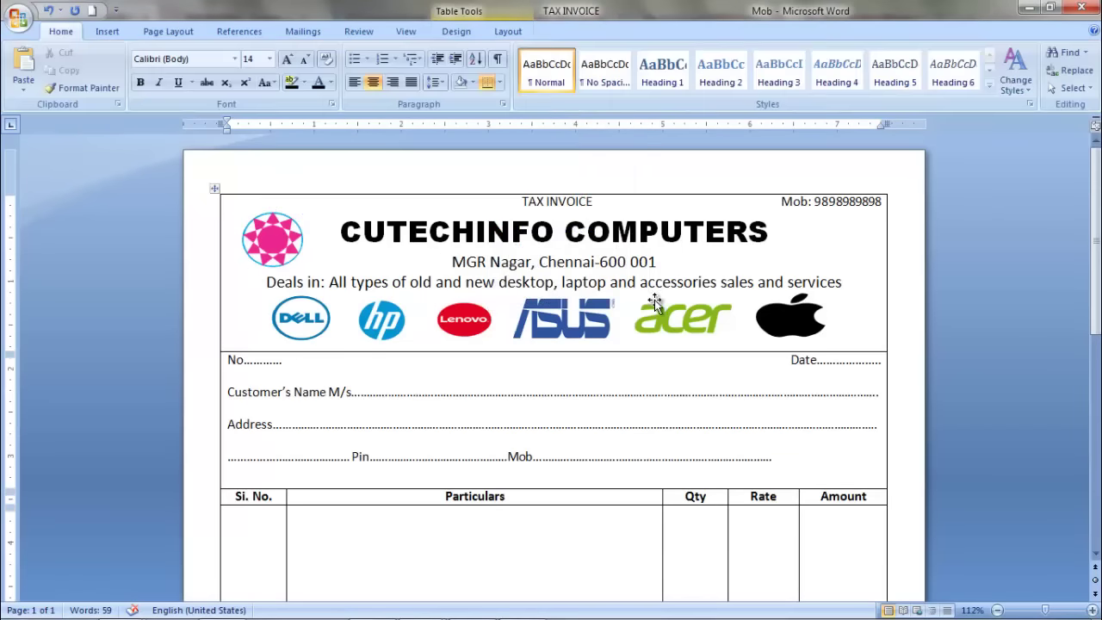
{"action": "scroll", "coordinate": [655, 300], "scroll_direction": "down", "scroll_amount": 1}
{"action": "scroll", "coordinate": [656, 300], "scroll_direction": "down", "scroll_amount": 2}
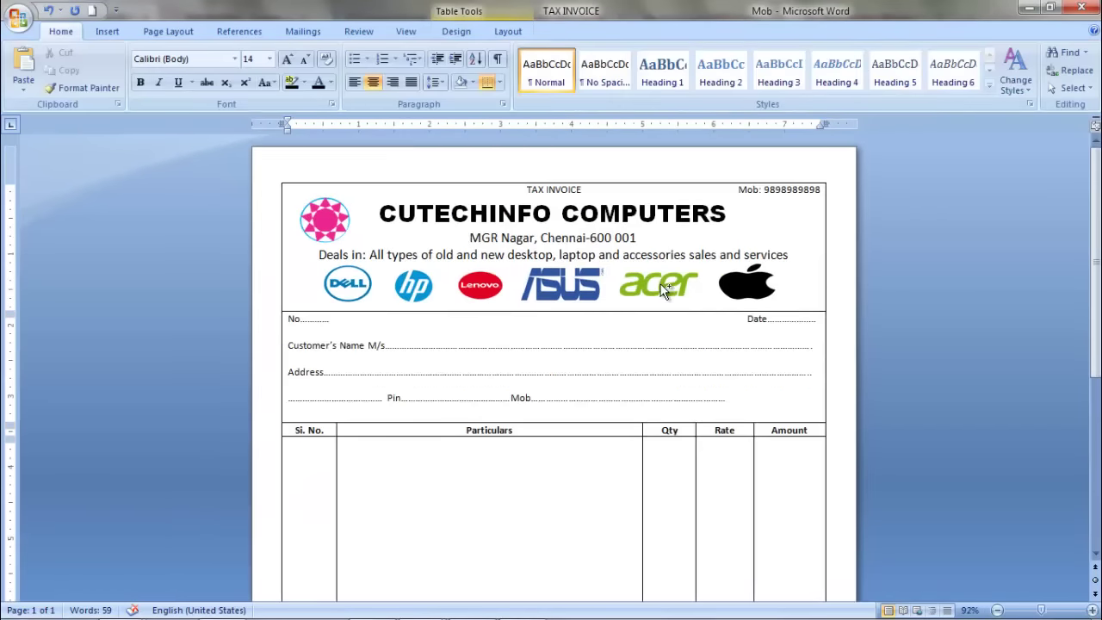
{"action": "scroll", "coordinate": [661, 284], "scroll_direction": "down", "scroll_amount": 1}
{"action": "scroll", "coordinate": [661, 284], "scroll_direction": "down", "scroll_amount": 1}
{"action": "scroll", "coordinate": [661, 284], "scroll_direction": "down", "scroll_amount": 1}
{"action": "scroll", "coordinate": [661, 284], "scroll_direction": "down", "scroll_amount": 3}
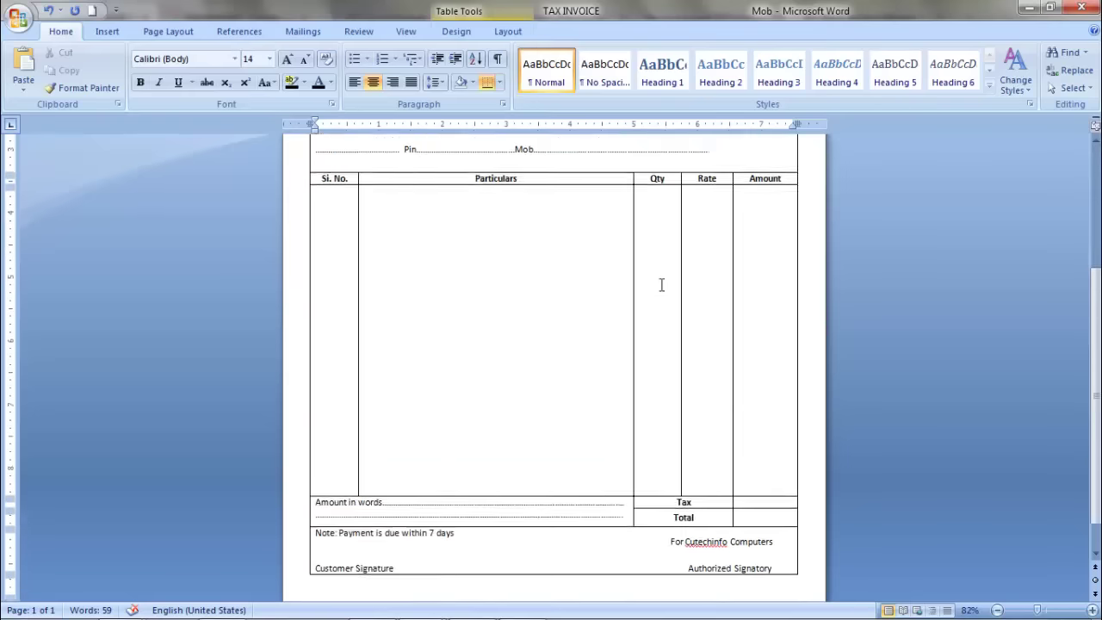
{"action": "scroll", "coordinate": [661, 284], "scroll_direction": "down", "scroll_amount": 1}
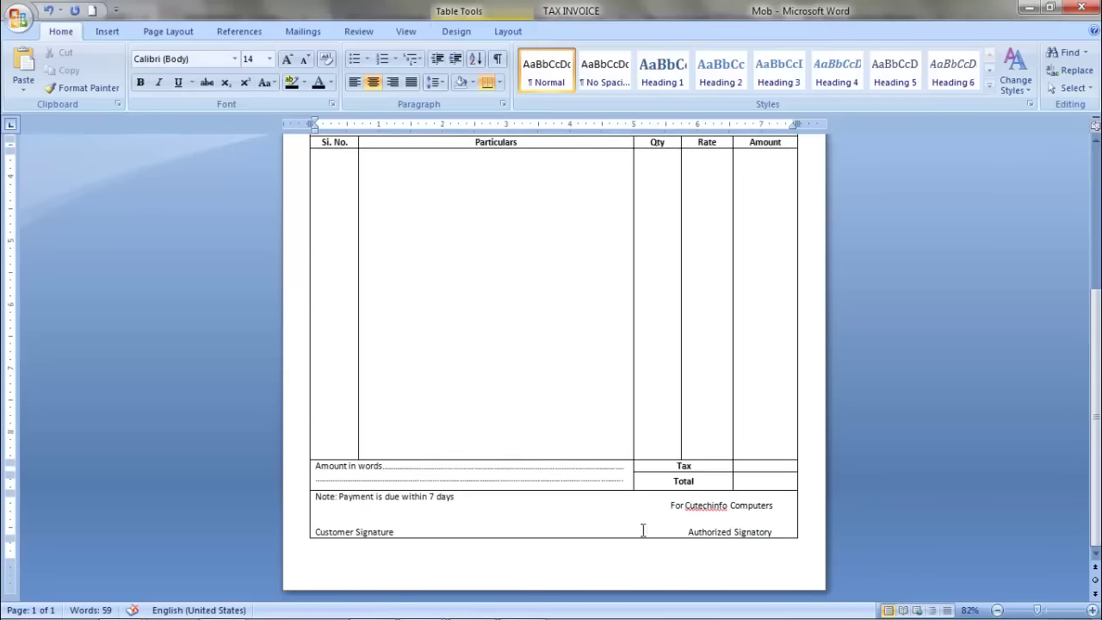